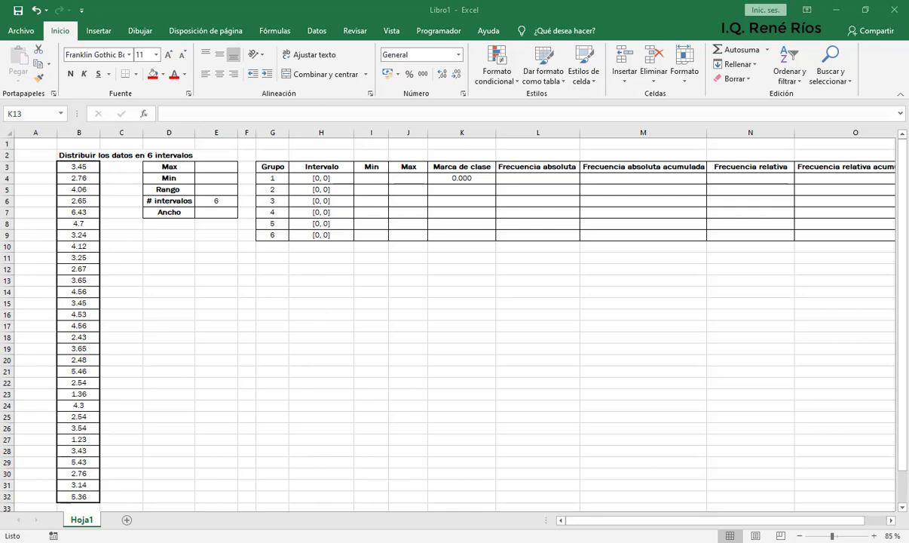
Calculate the maximum of the data in B3:B32 with the MAX function in the Max cell E3
left_click(225, 167)
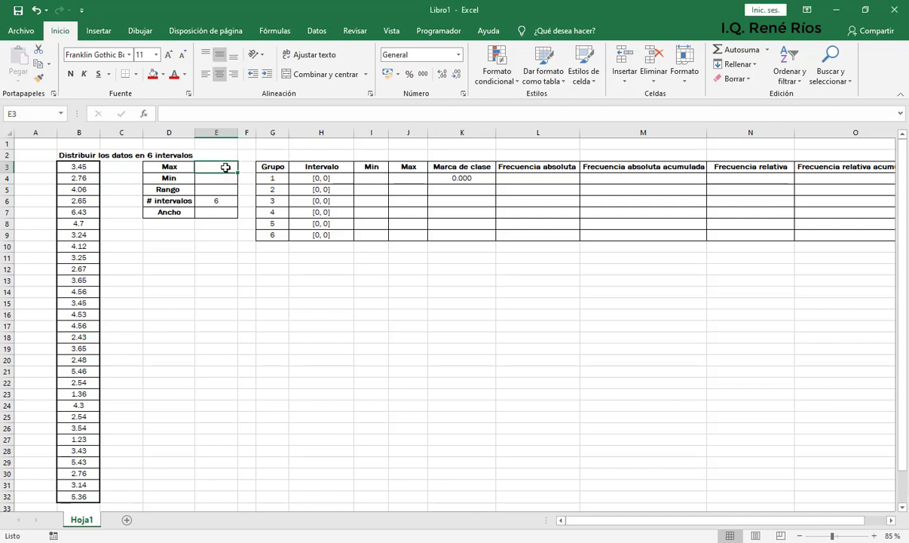
type("=max")
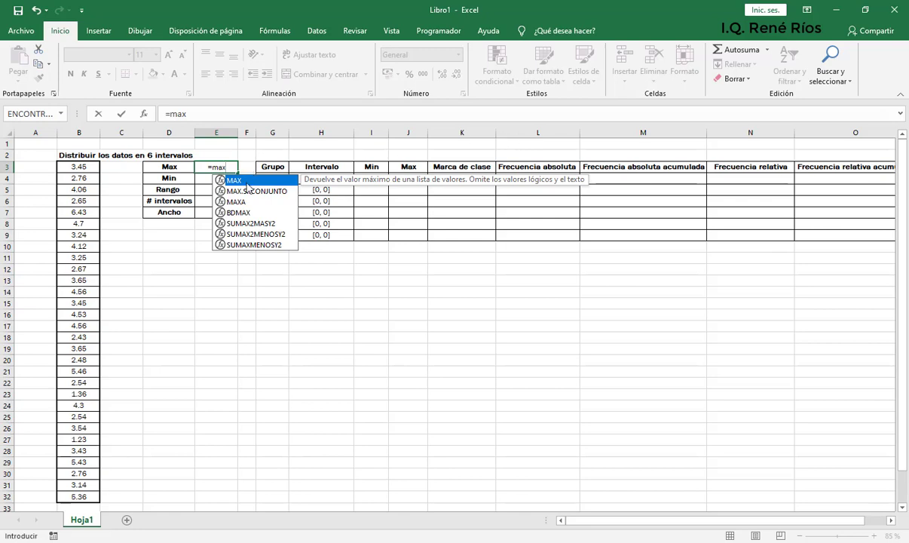
key("Tab")
left_click(75, 166)
left_click_drag(86, 202, 80, 495)
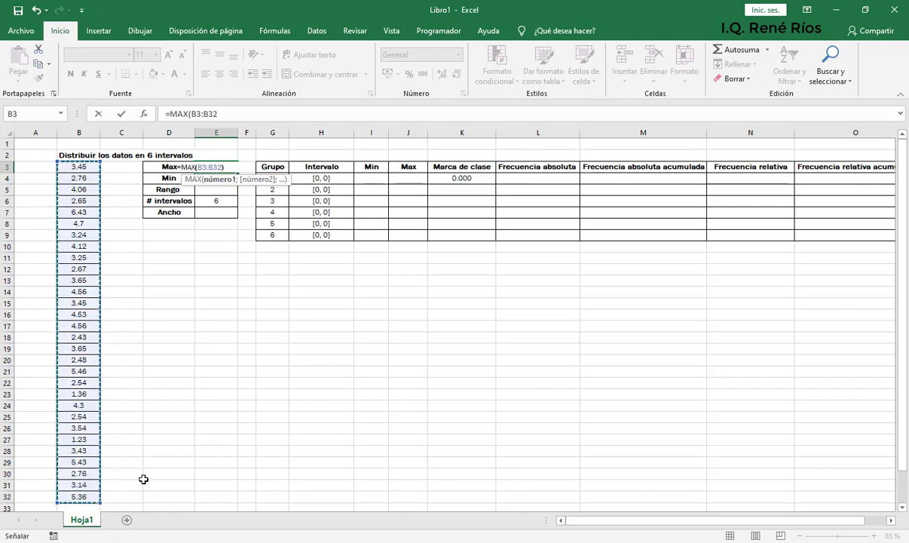
type(")")
key("Return")
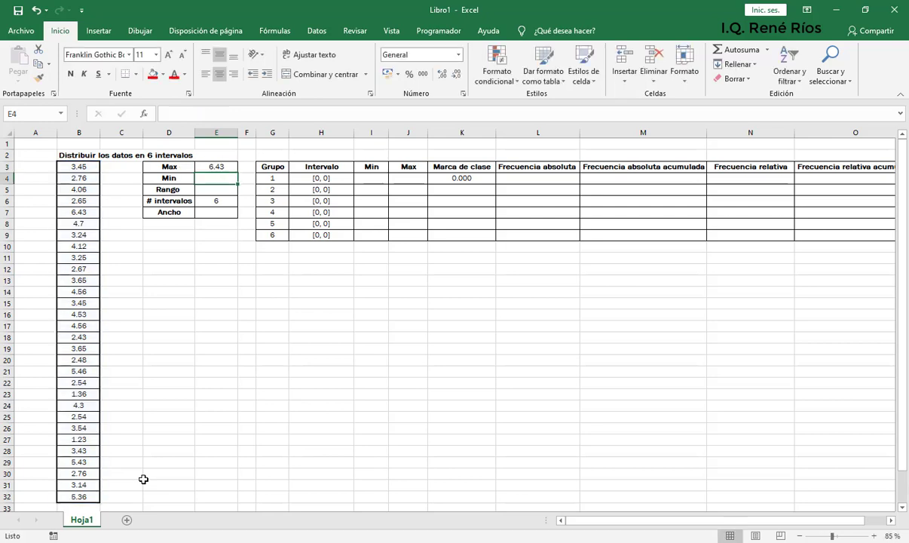
Calculate the minimum of the data in B3:B32 with the MIN function in the Min cell E4
type("=")
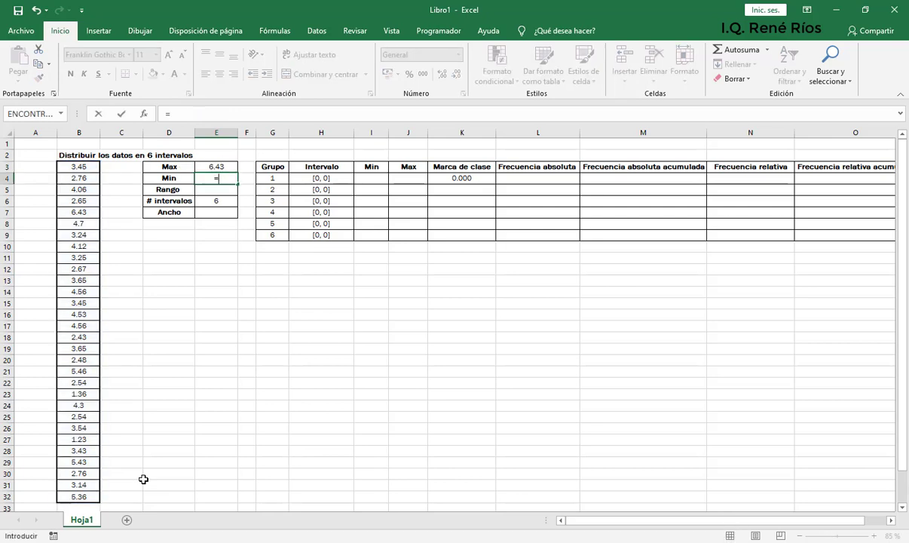
type("min")
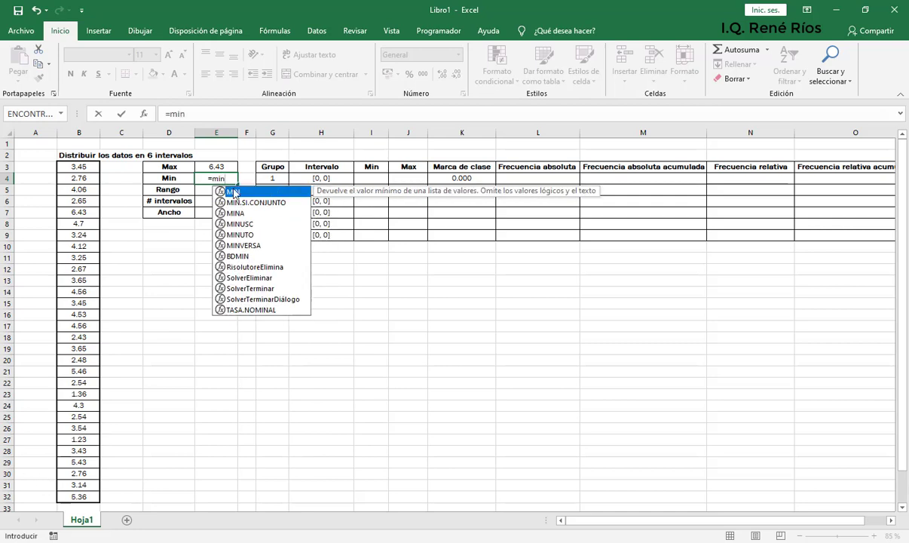
key("Tab")
left_click_drag(71, 167, 83, 488)
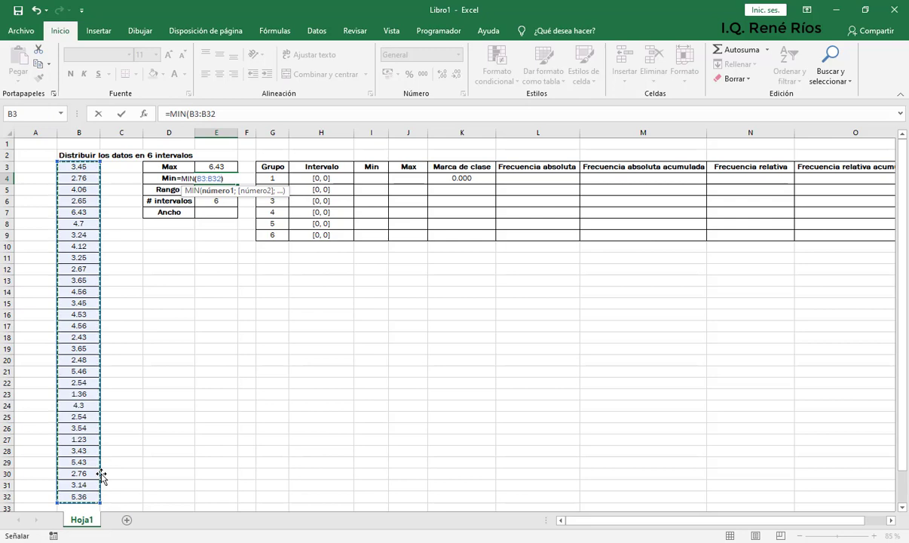
type(")")
key("Return")
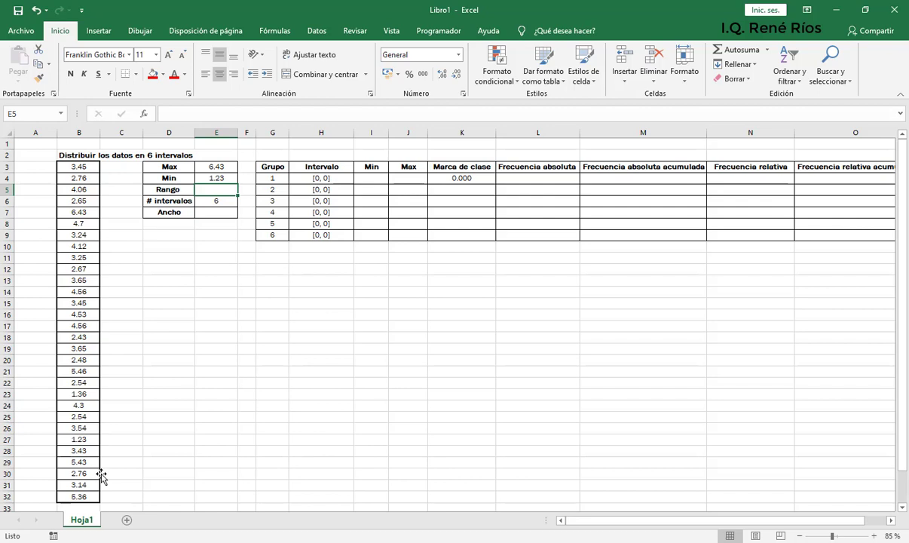
Compute the Rango in E5 as the maximum minus the minimum, =E3-E4
type("=")
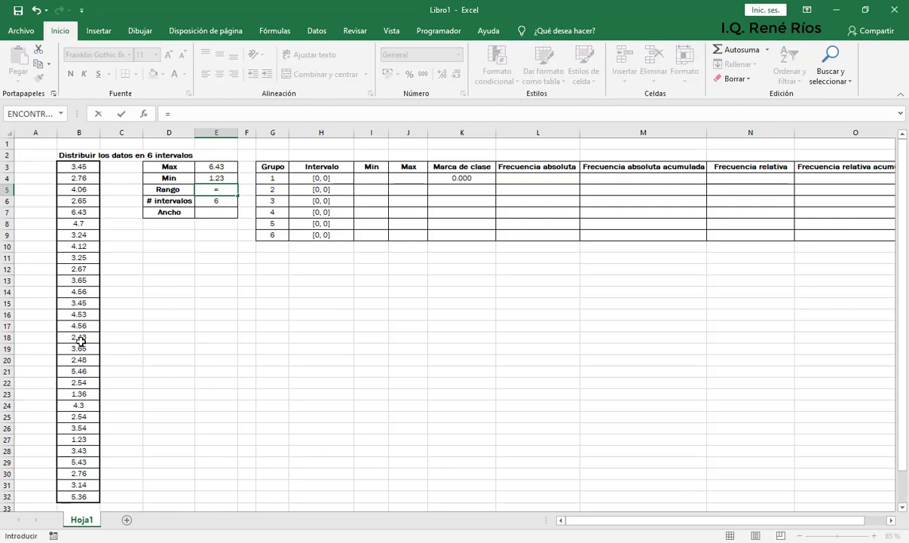
left_click(216, 166)
type("-")
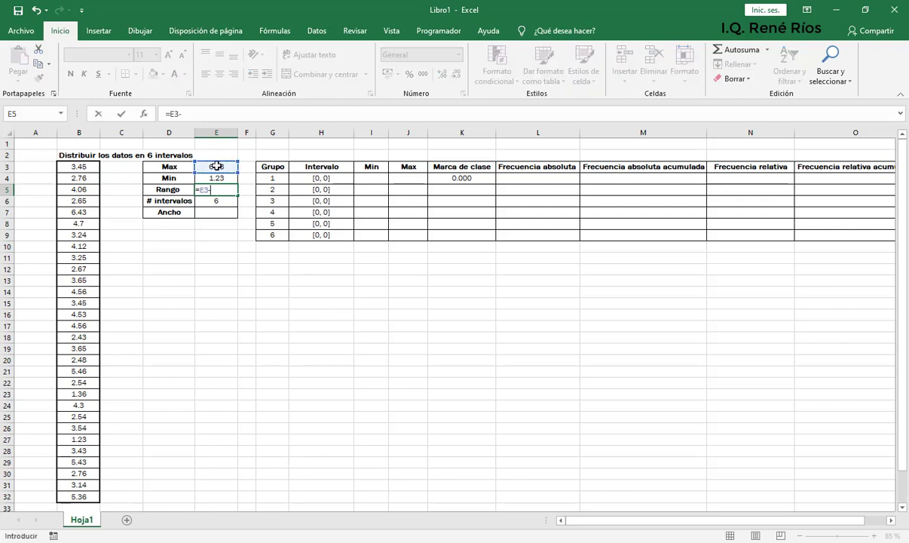
left_click(216, 177)
key("Return")
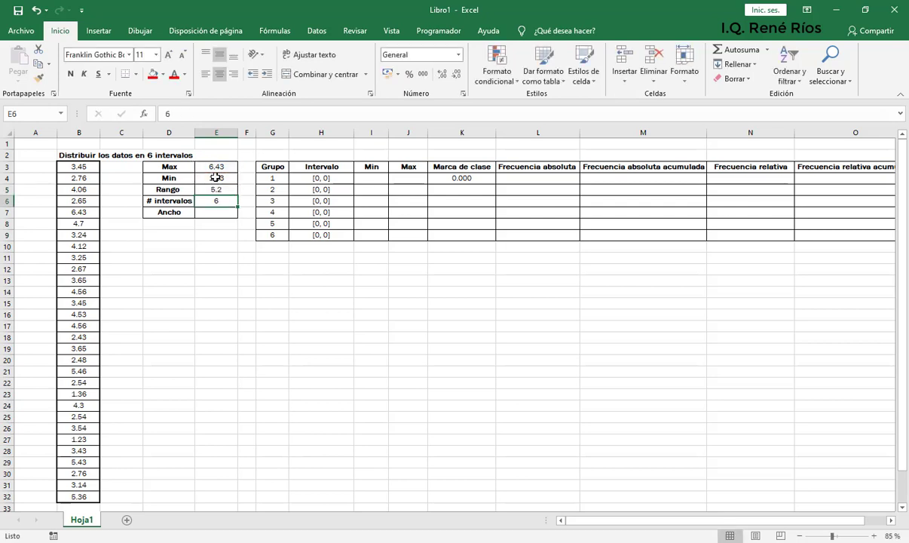
Compute the interval width (Ancho) in E7 as the range divided by the number of intervals, =E5/E6
left_click(218, 212)
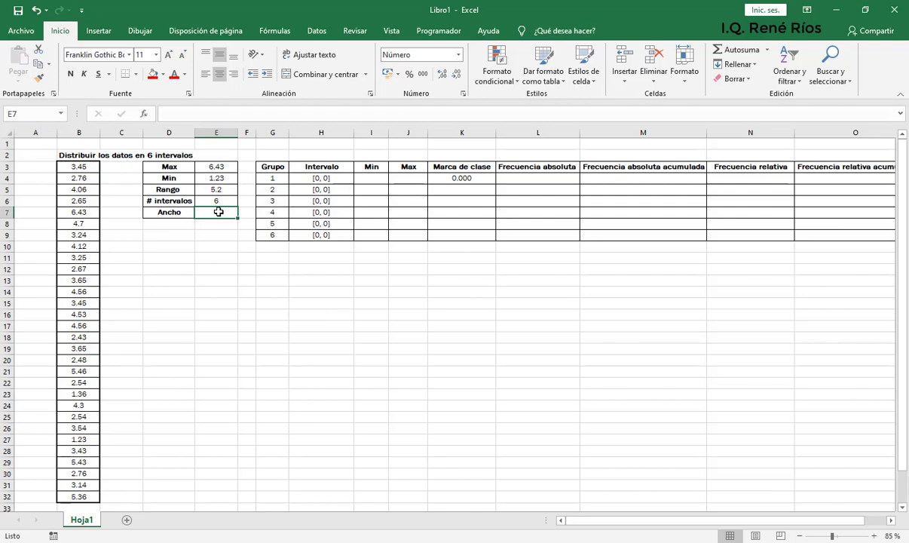
type("=")
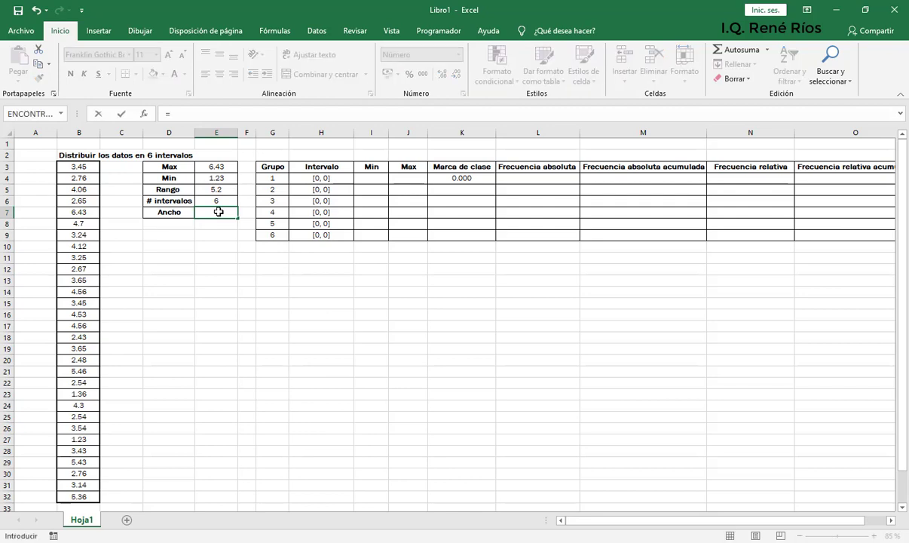
left_click(229, 190)
type("/")
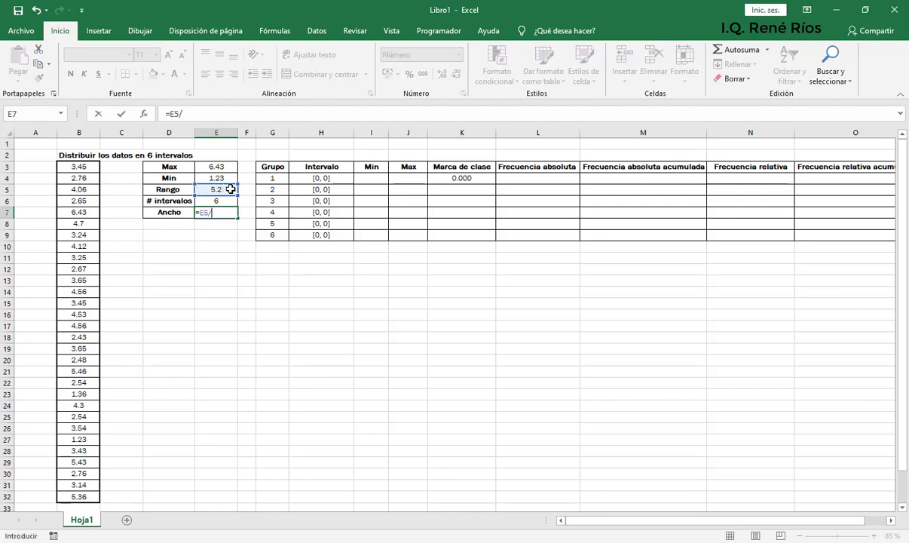
left_click(213, 200)
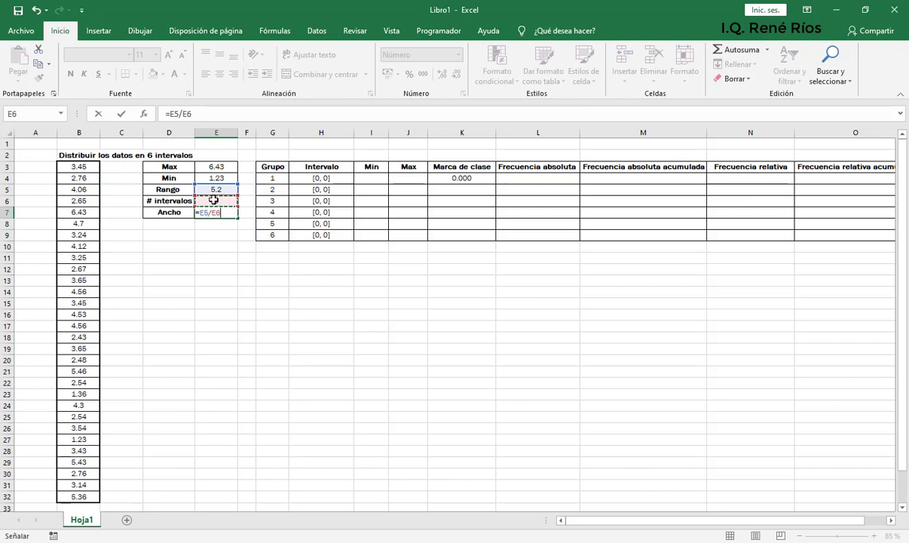
key("Return")
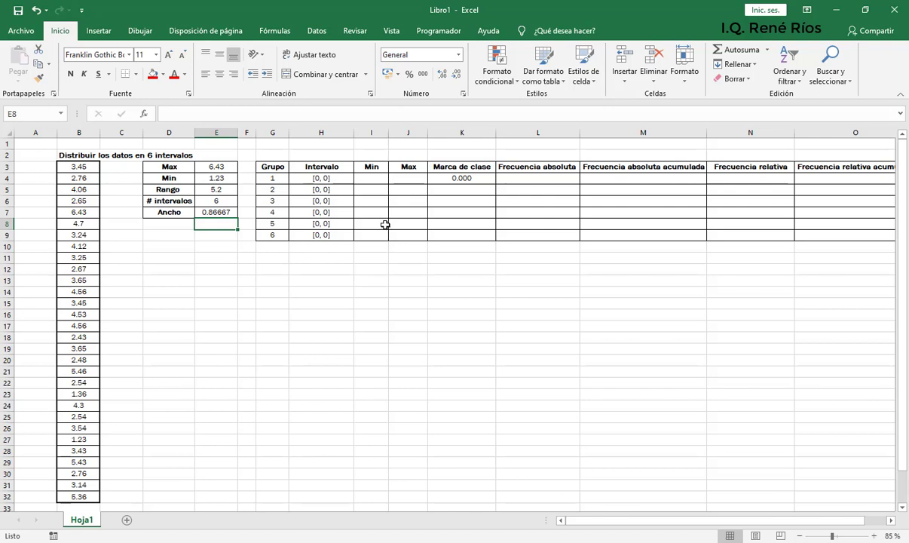
Examine the frequency table's column headings and the formula behind group 1's Intervalo cell H4
left_click(278, 168)
left_click(309, 167)
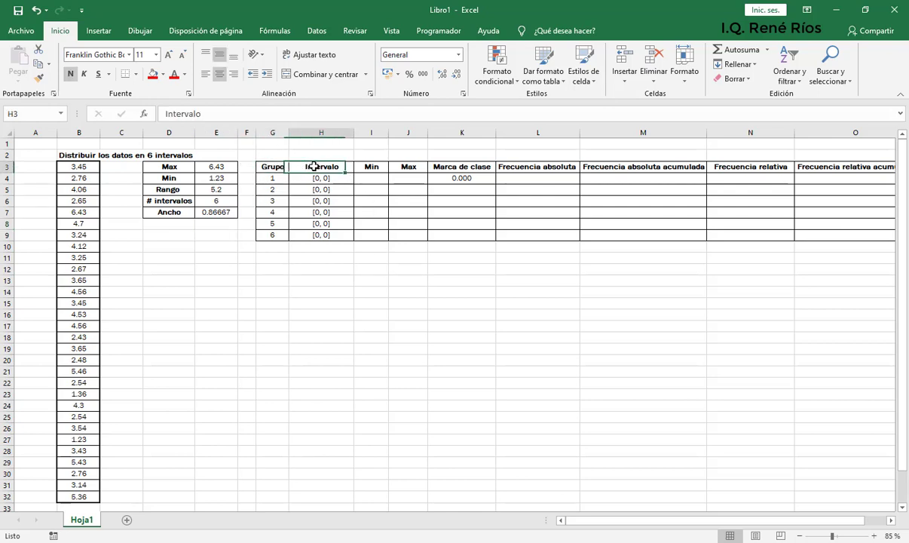
left_click(369, 167)
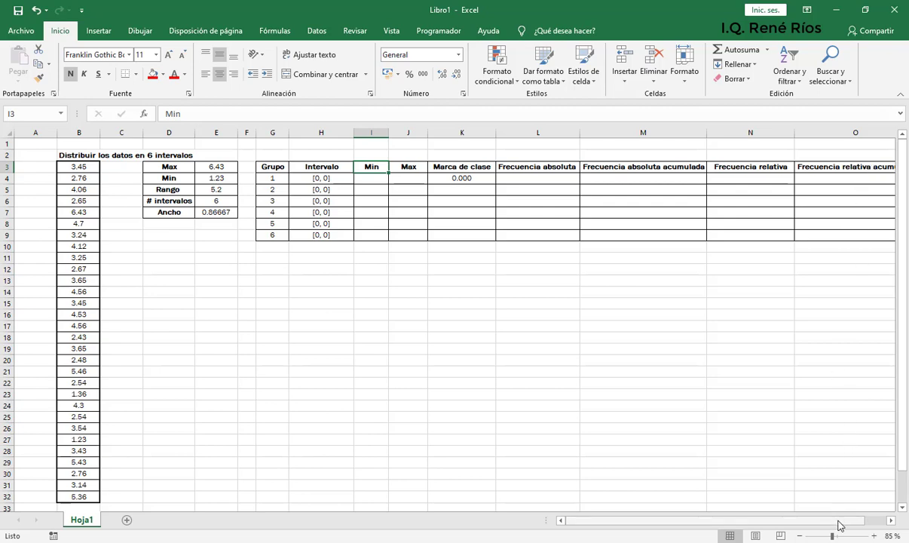
left_click_drag(842, 525, 850, 524)
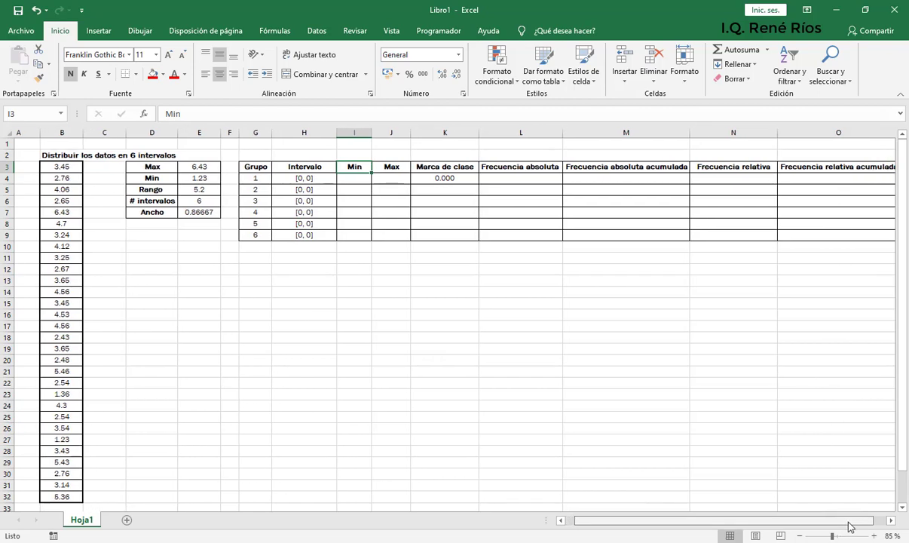
left_click(279, 177)
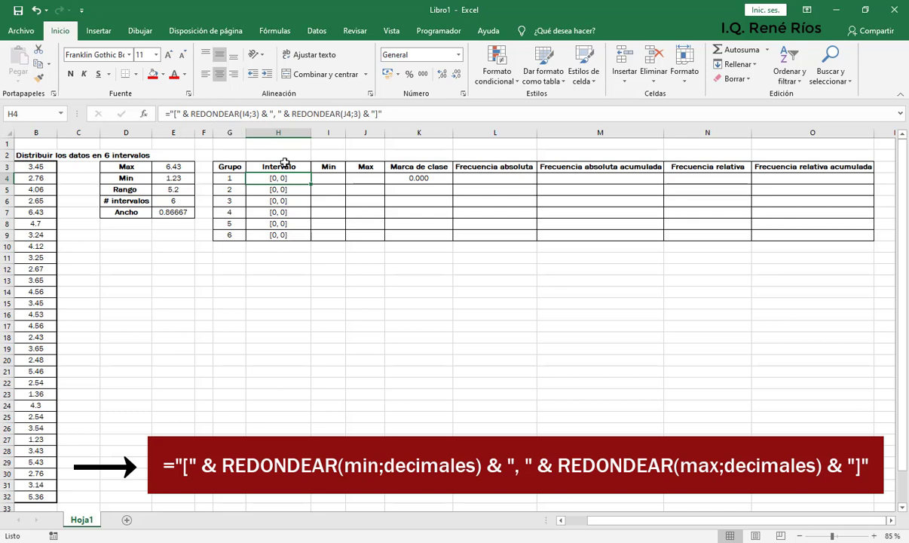
Link group 1's Min cell I4 to the data minimum with the formula =E4
left_click(332, 181)
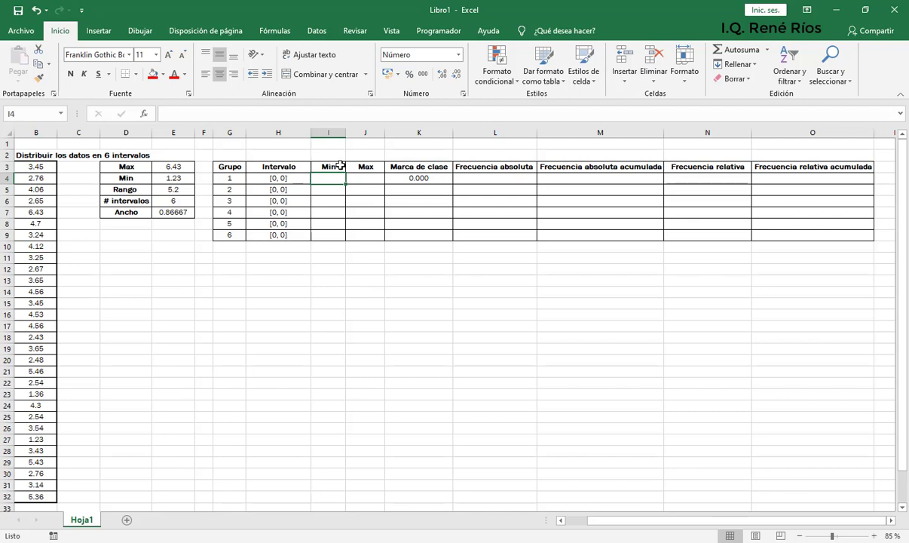
type("=")
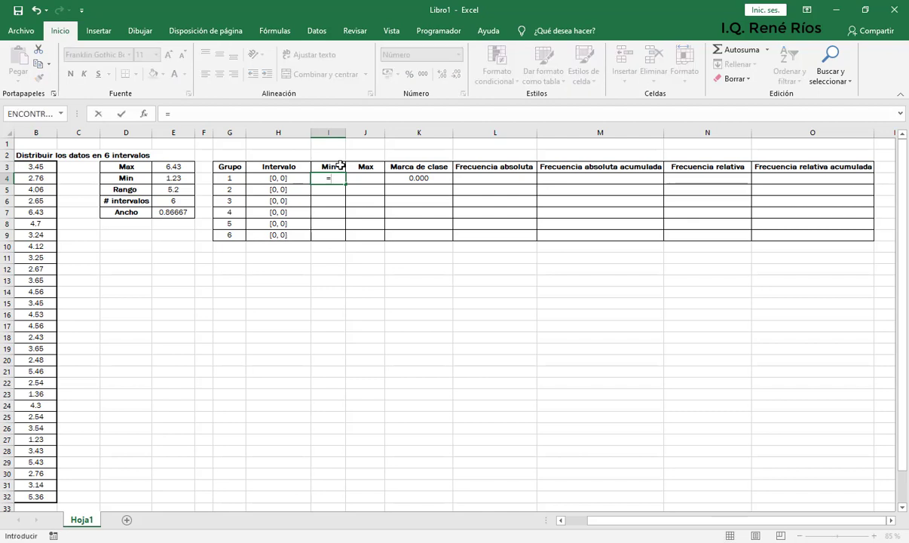
left_click(184, 178)
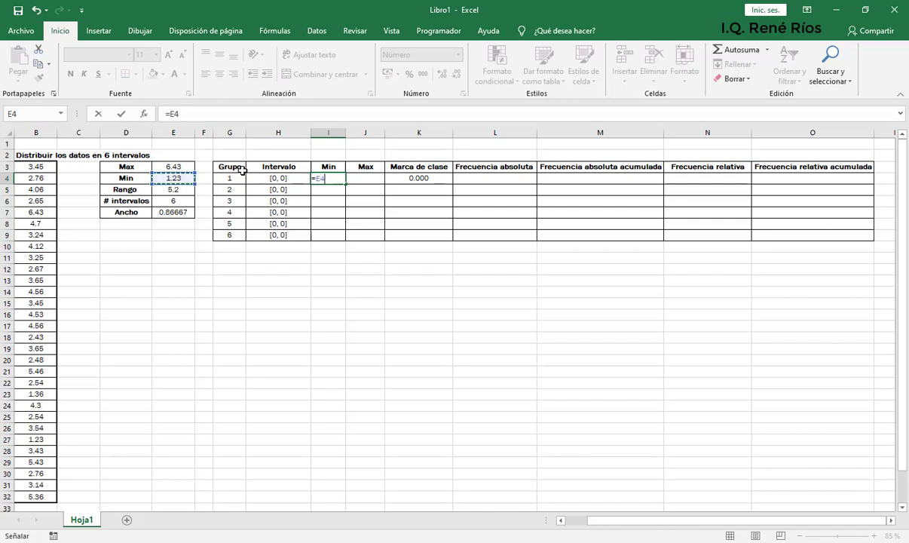
key("Return")
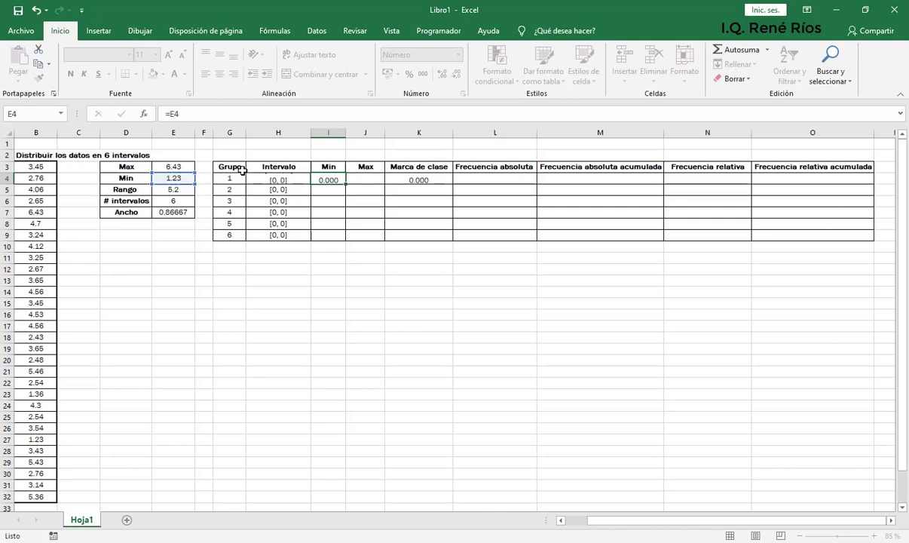
Compute group 1's Max in J4 as its Min plus the absolute-referenced interval width, =I4+$E$7
key("Up")
key("Right")
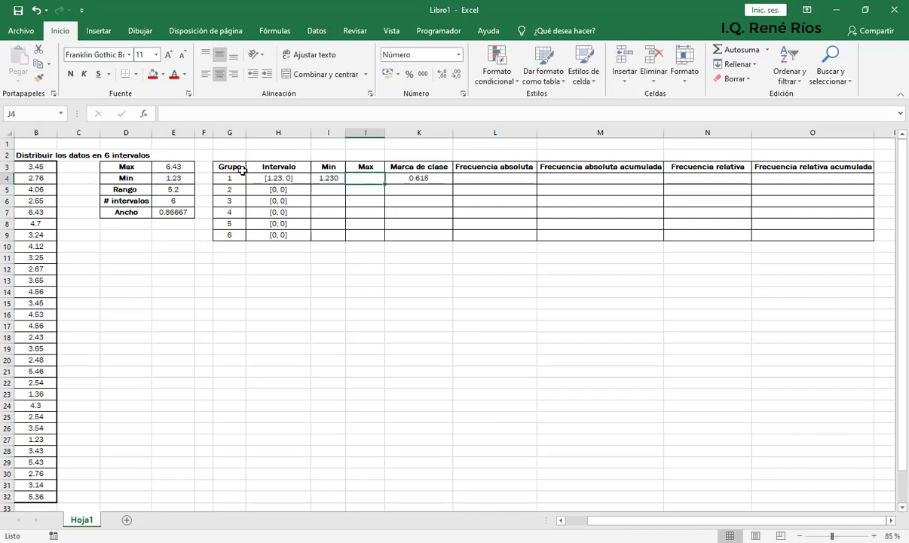
type("=")
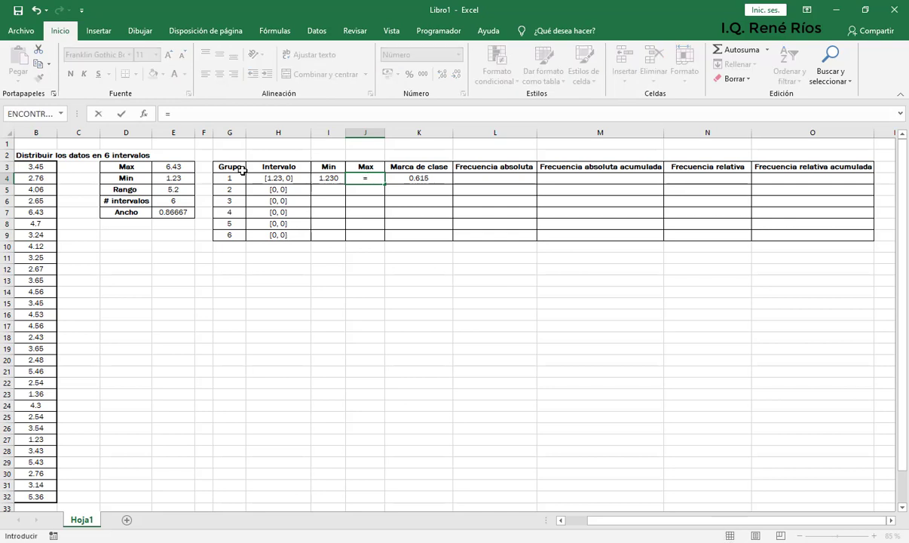
left_click(330, 178)
type("+")
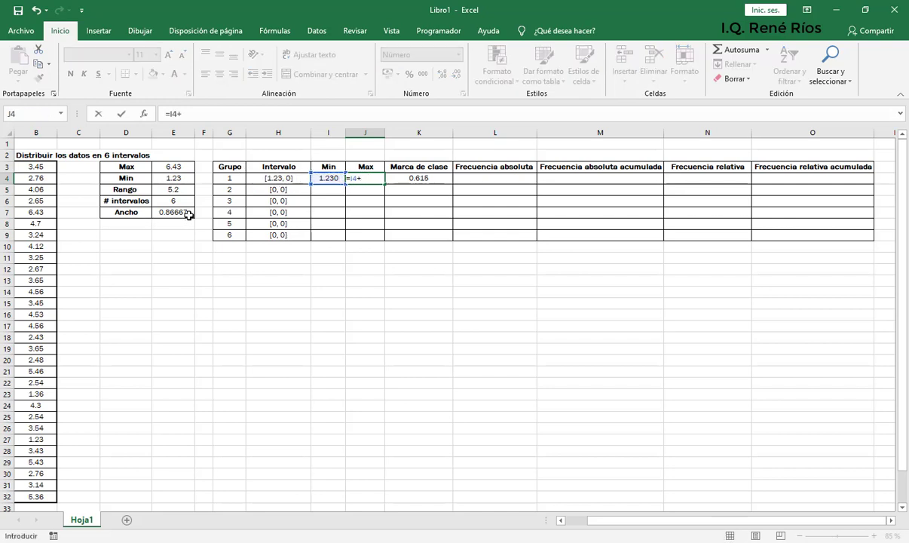
left_click(188, 212)
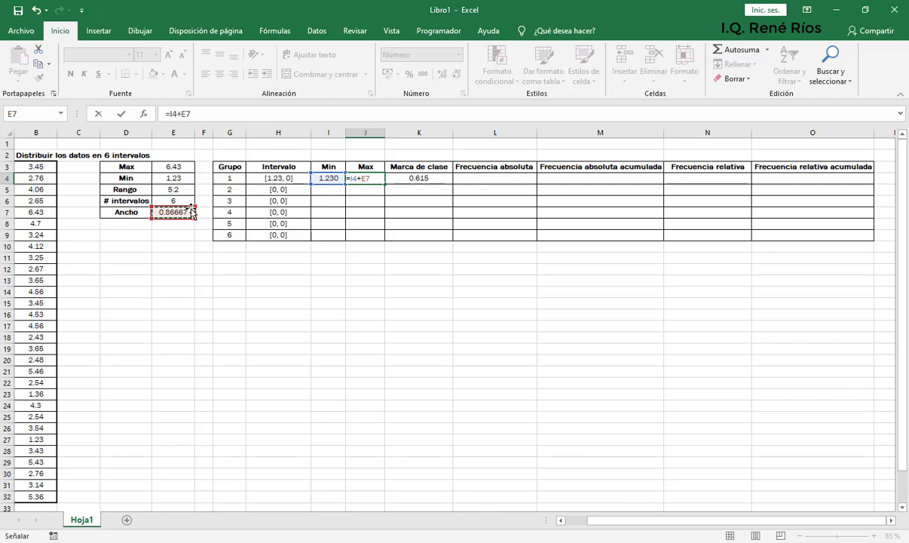
type("5")
key("BackSpace")
key("F4")
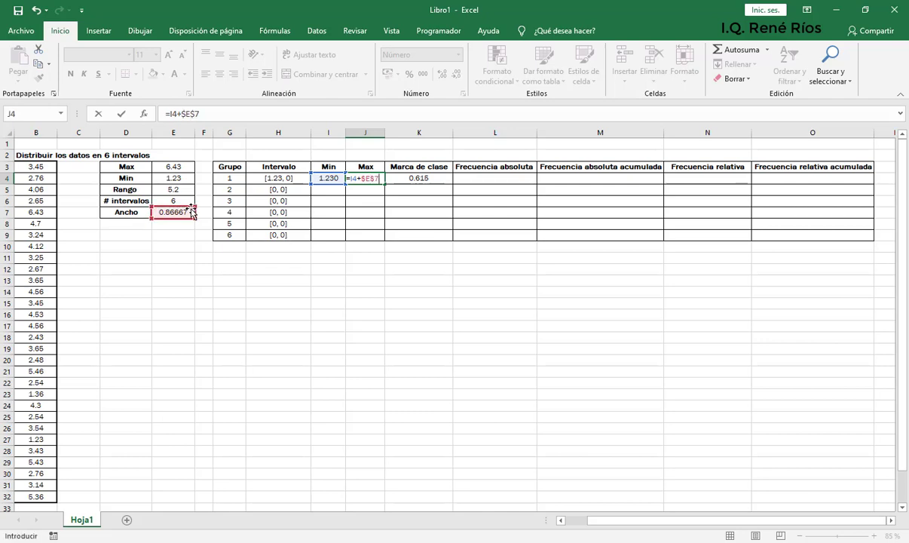
left_click(200, 113)
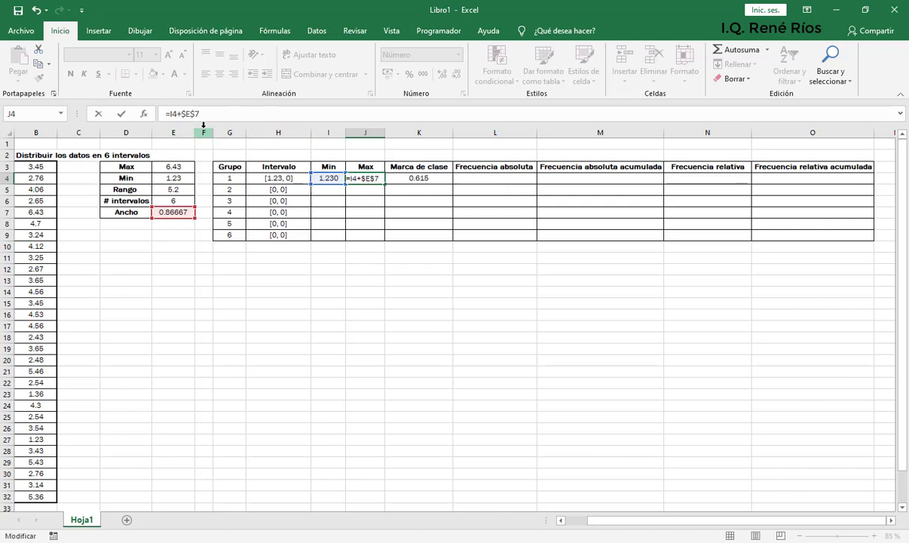
key("Return")
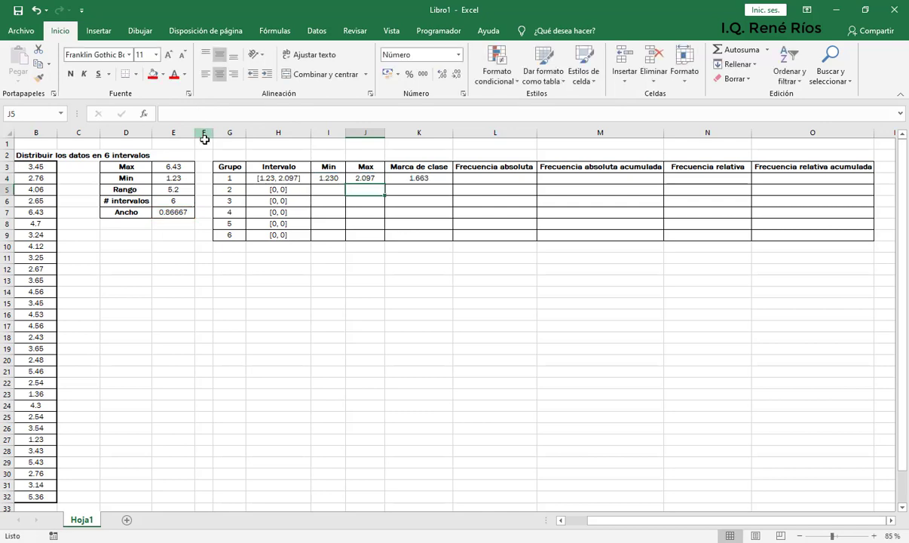
Link group 2's Min cell I5 to the upper limit of group 1 with the formula =J4
left_click(328, 189)
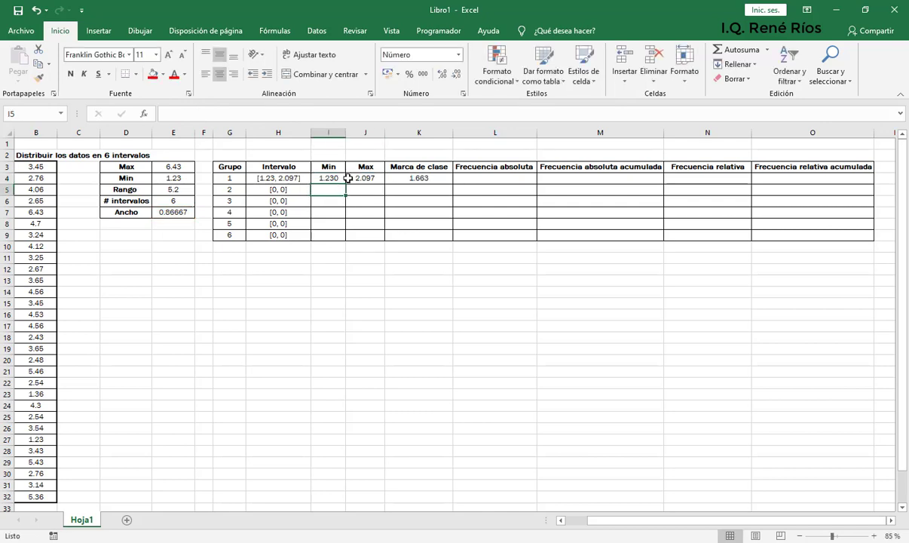
type("=")
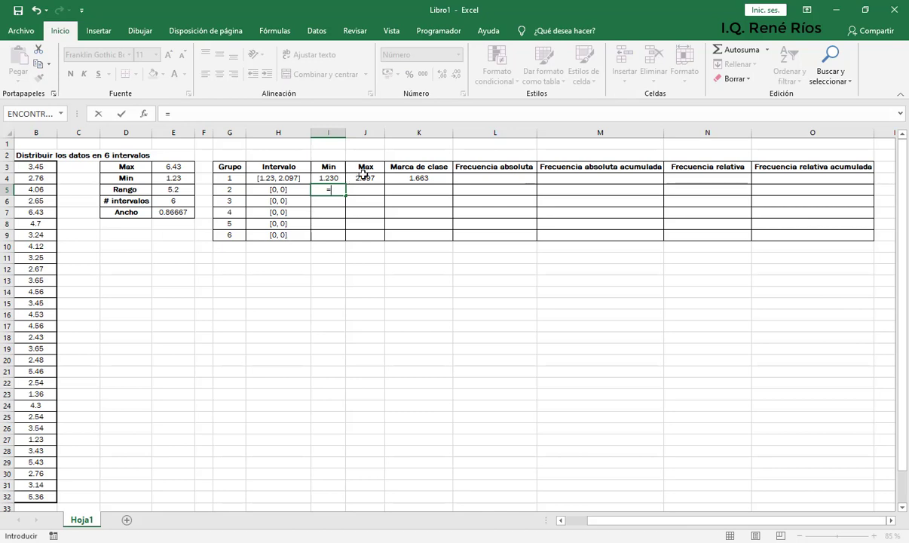
left_click(369, 179)
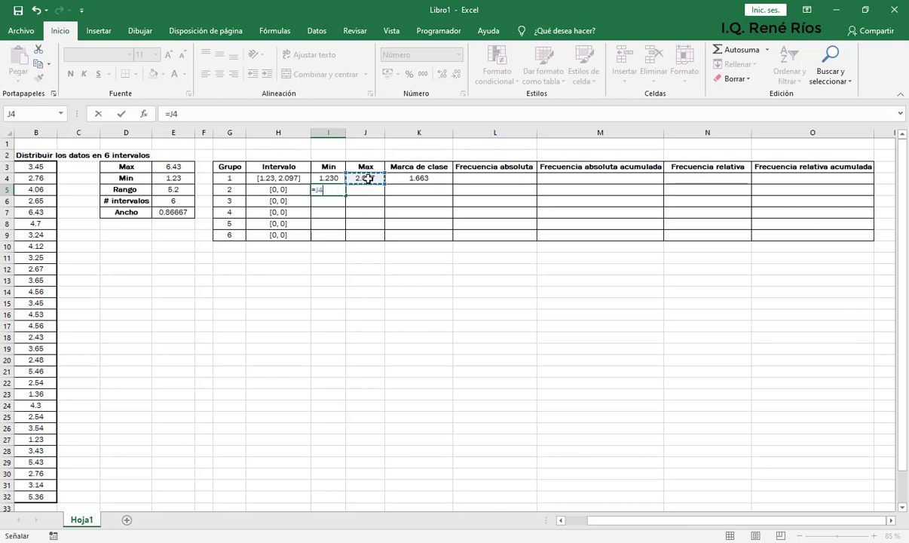
key("Return")
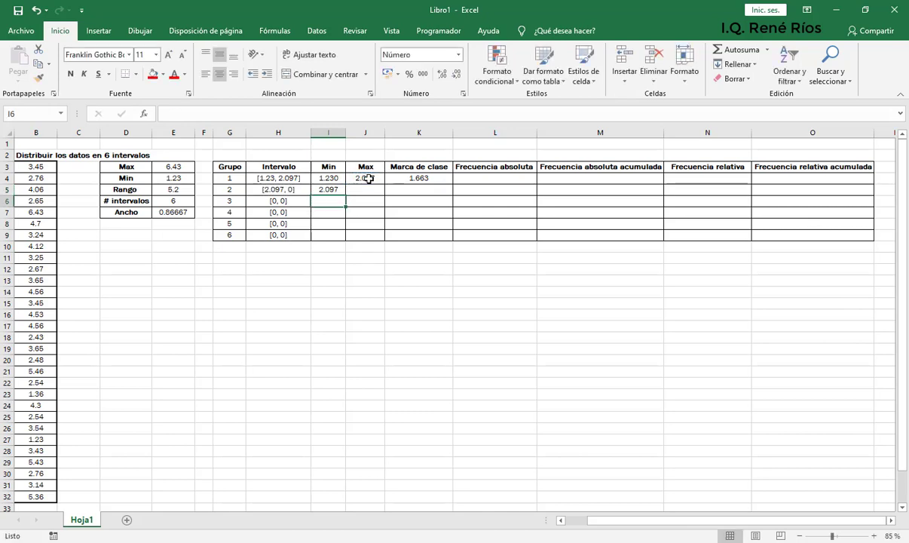
key("Up")
key("Right")
type("=")
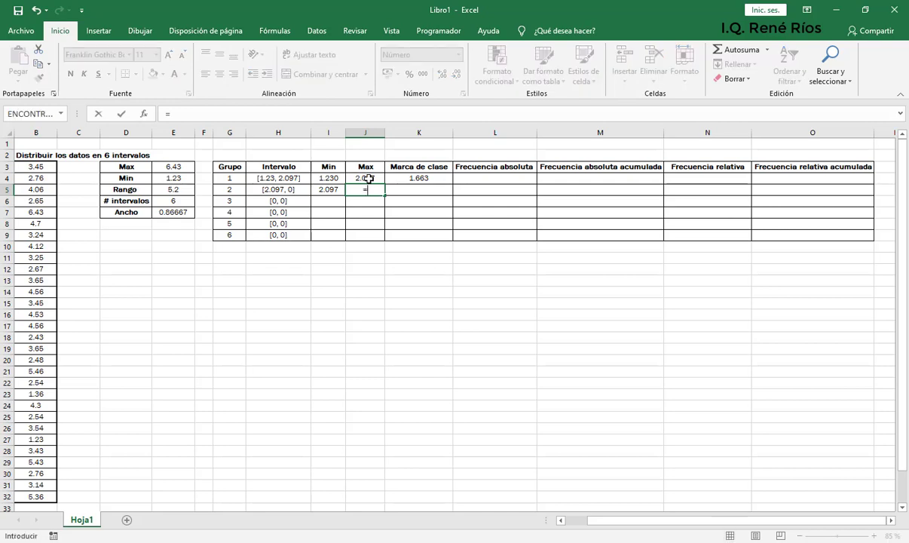
key("Escape")
Copy group 1's Max formula from J4 down to group 2's Max cell J5
left_click(359, 166)
left_click(369, 178)
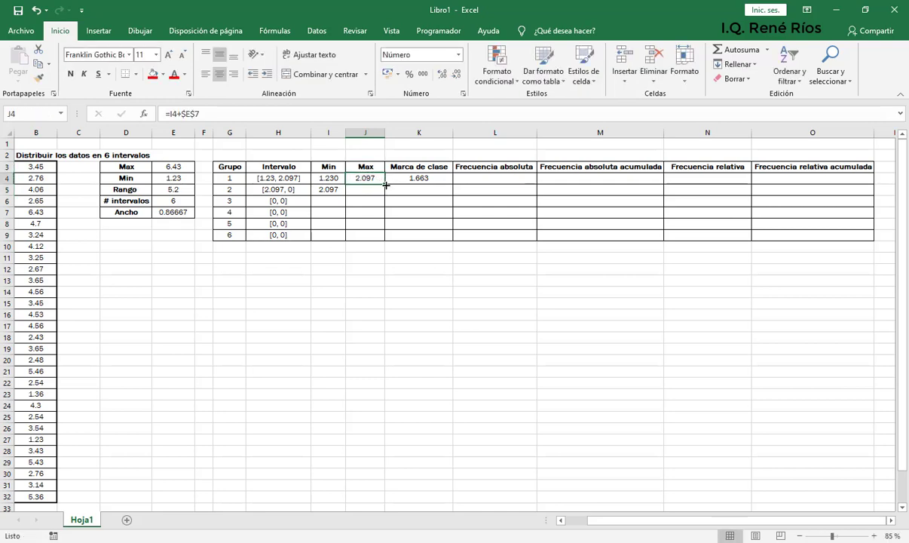
left_click_drag(383, 184, 377, 193)
Fill group 2's Min and Max formulas in I5:J5 down through row 9 for groups 3 to 6
left_click(332, 189)
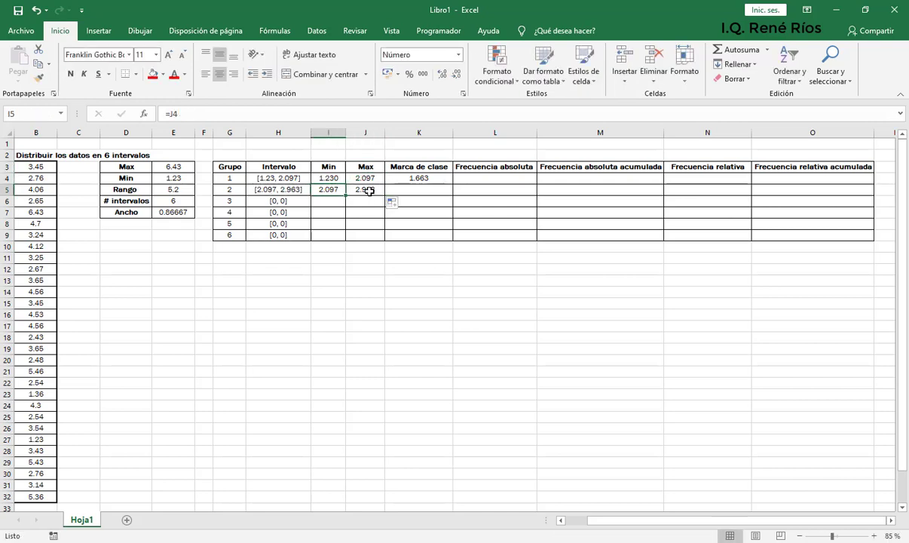
left_click(266, 187)
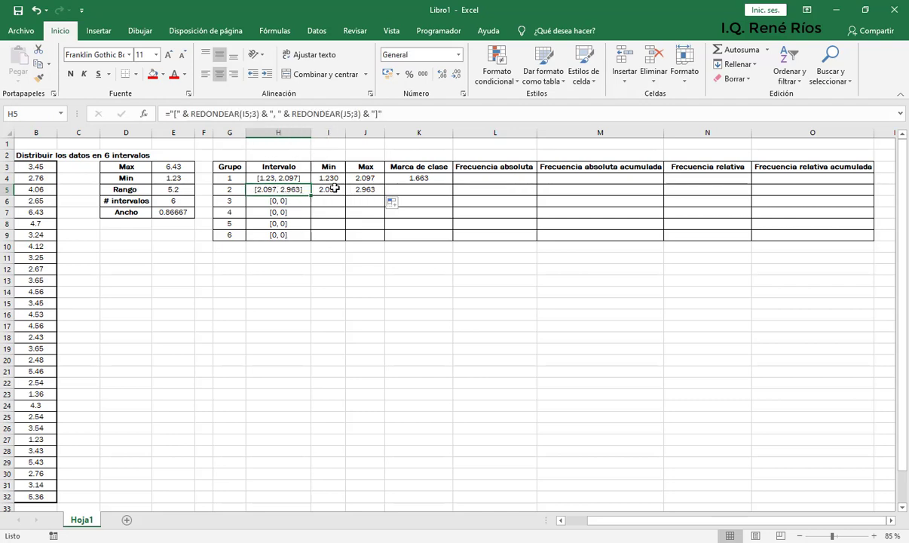
left_click_drag(329, 188, 358, 189)
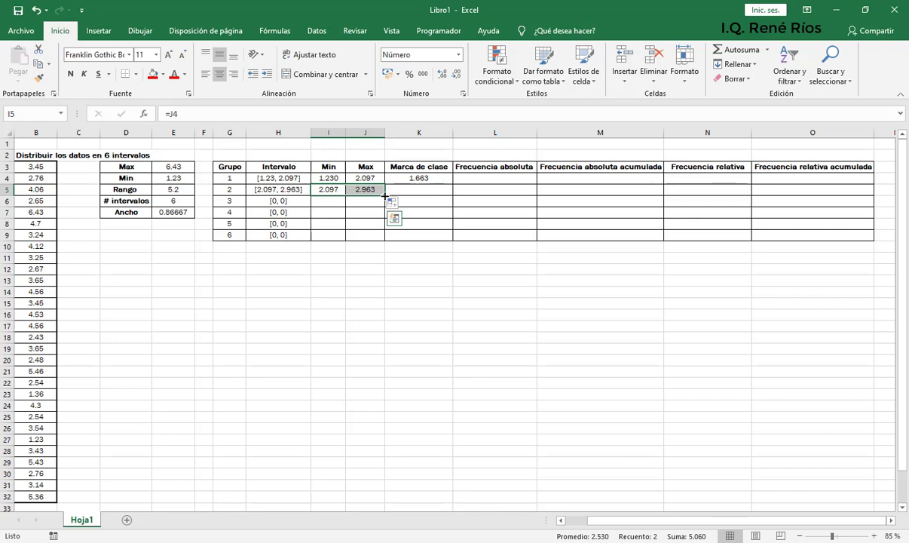
left_click_drag(384, 196, 385, 240)
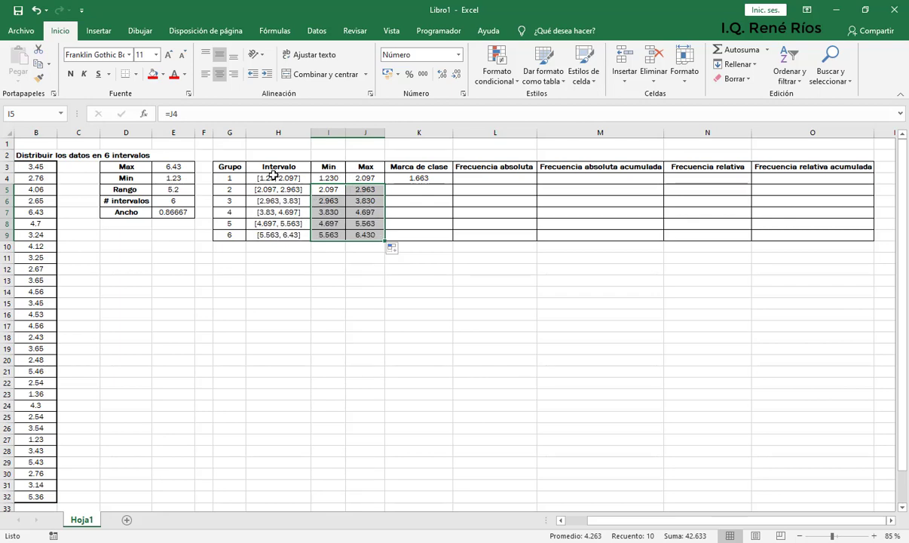
left_click_drag(270, 177, 366, 235)
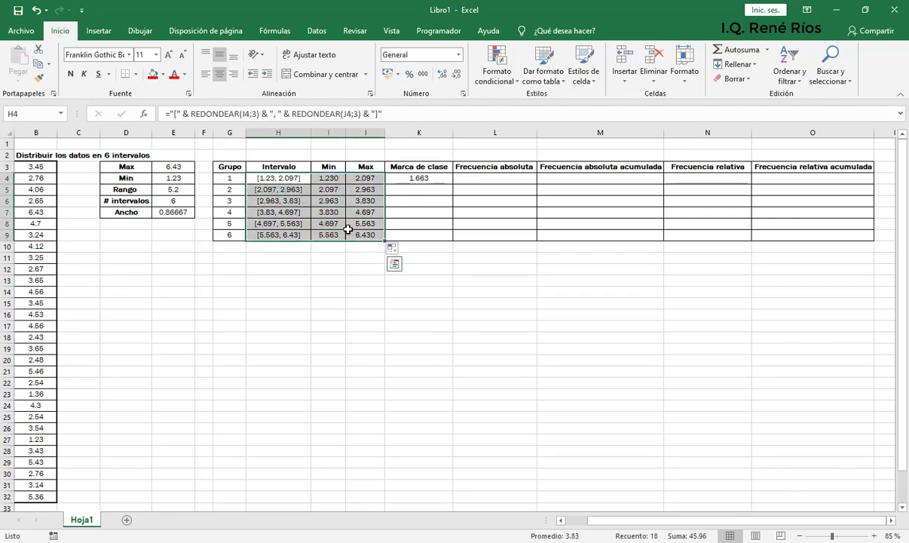
Fill the Marca de clase formula =(I4+J4)/2 from K4 down to K9
left_click(427, 179)
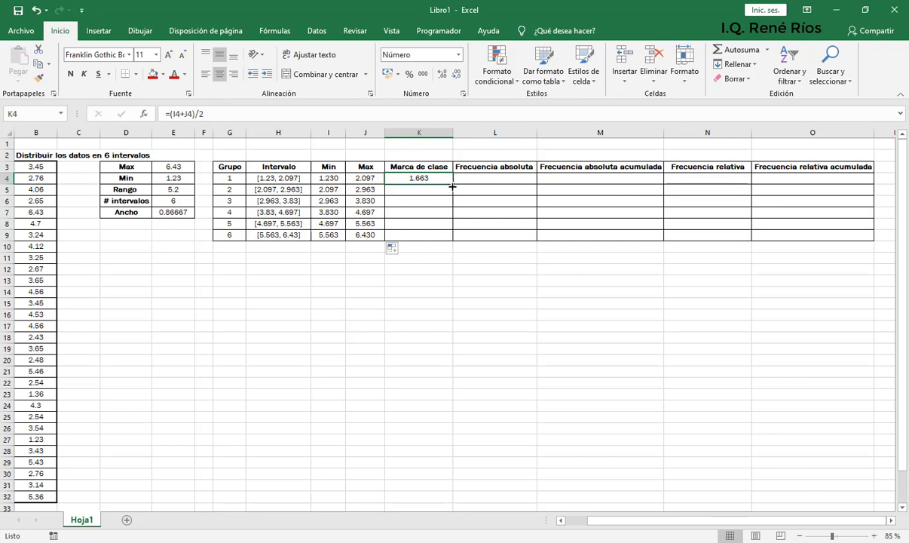
left_click_drag(453, 183, 441, 239)
left_click_drag(411, 177, 413, 235)
left_click(510, 255)
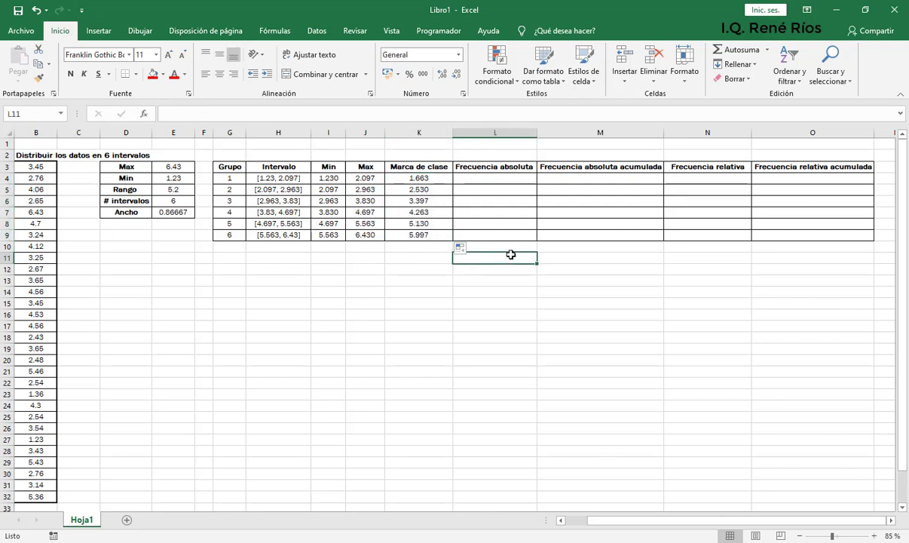
Start a CONTAR.SI.CONJUNTO formula in L4 with range B3:B32 and the lower-limit criterion ">="&I4
left_click(486, 178)
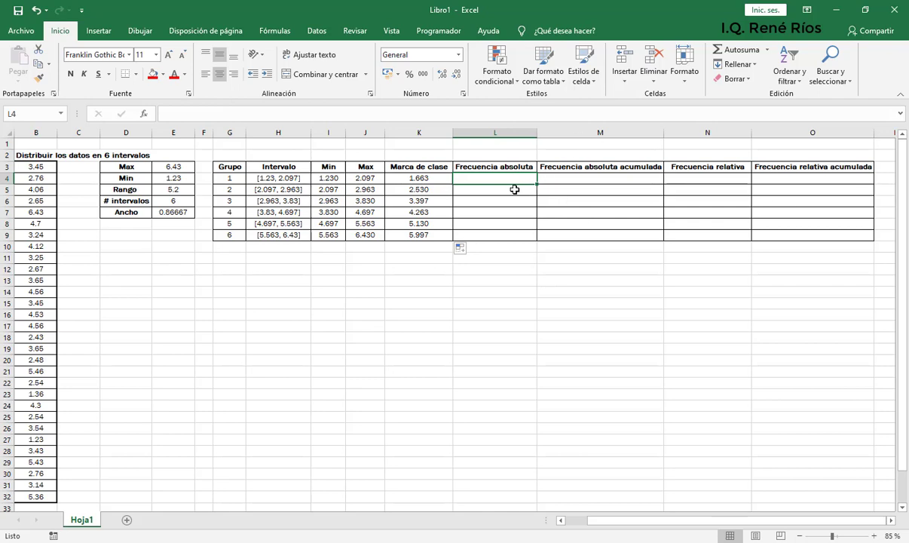
type("=")
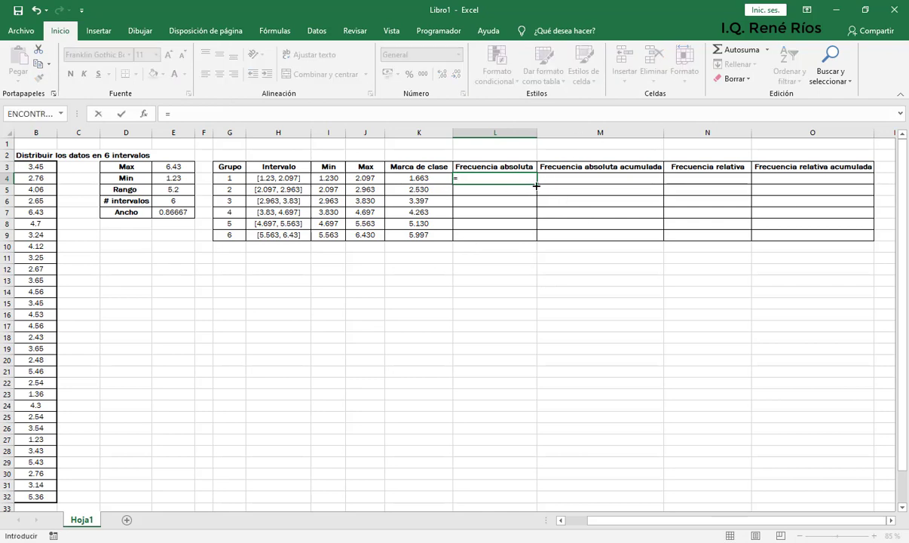
type("contar")
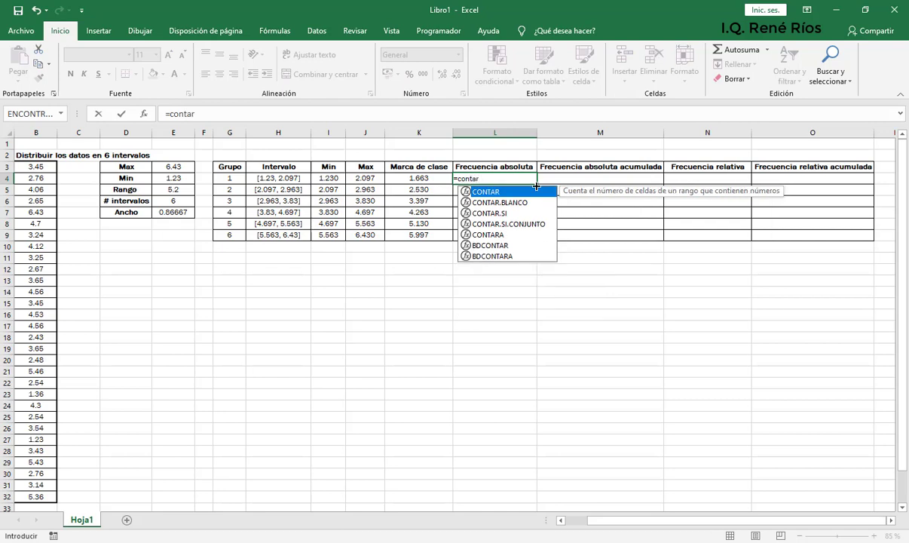
double_click(522, 224)
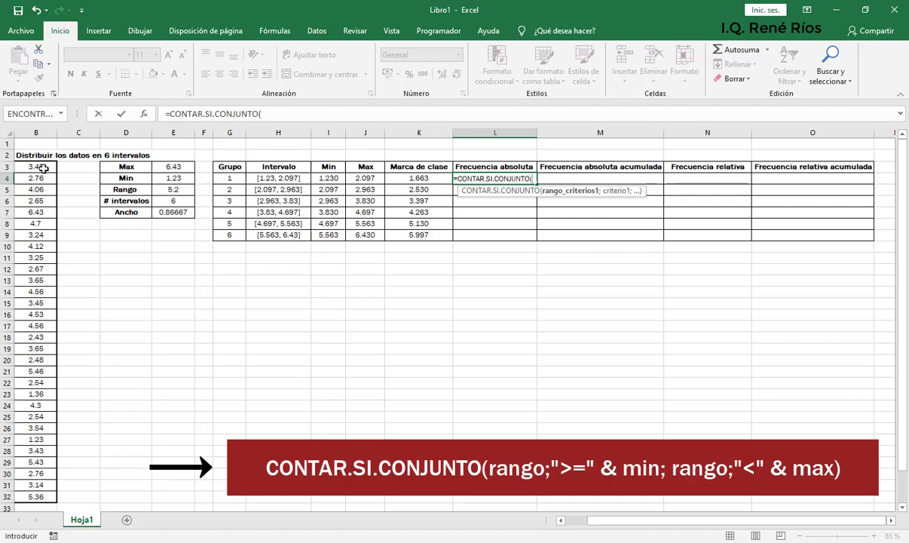
left_click_drag(43, 169, 34, 493)
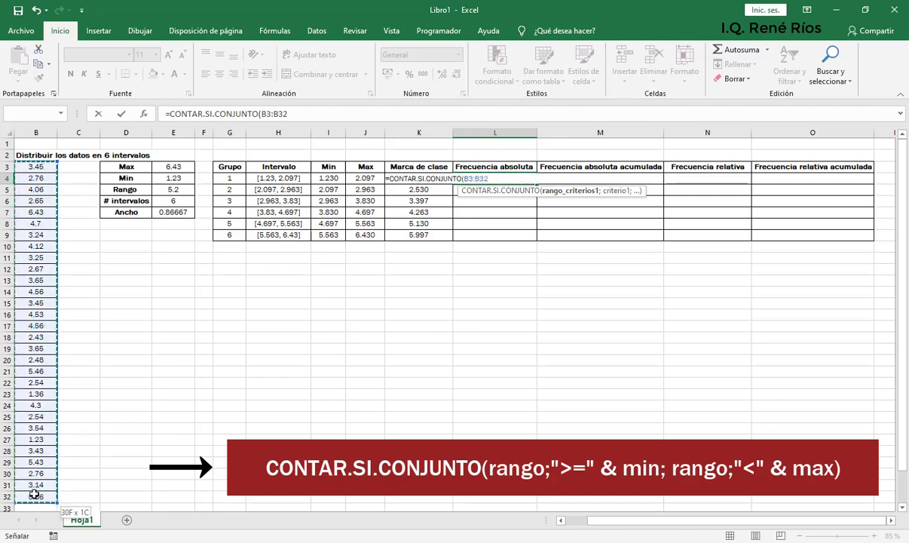
left_click(304, 118)
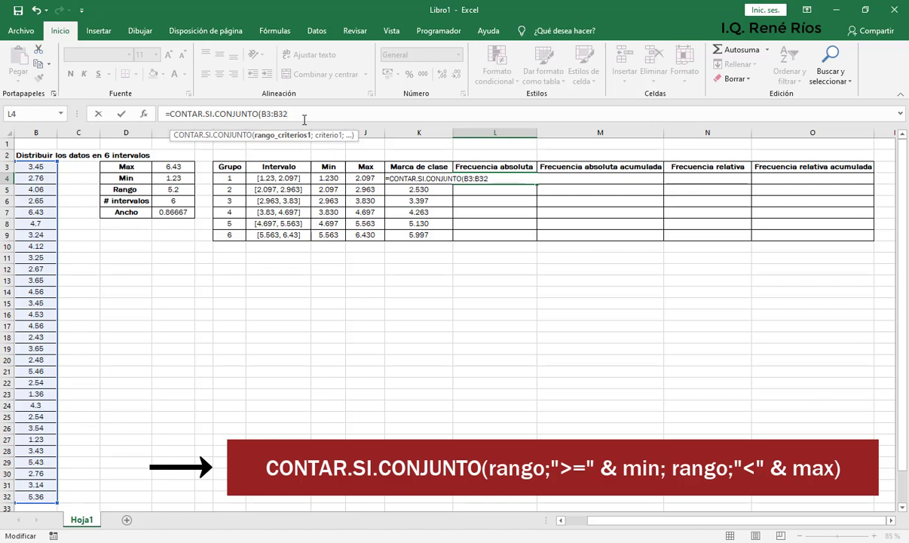
type(";\">=\"&")
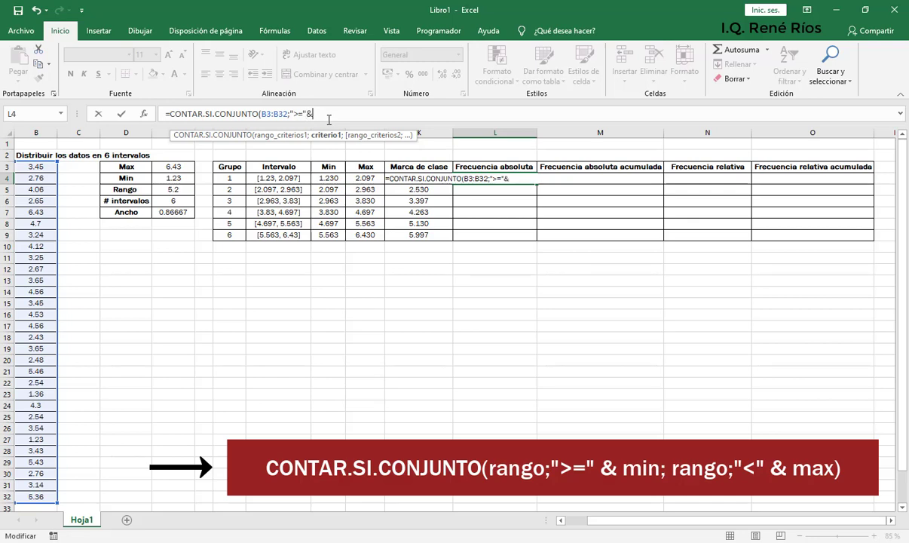
left_click(335, 174)
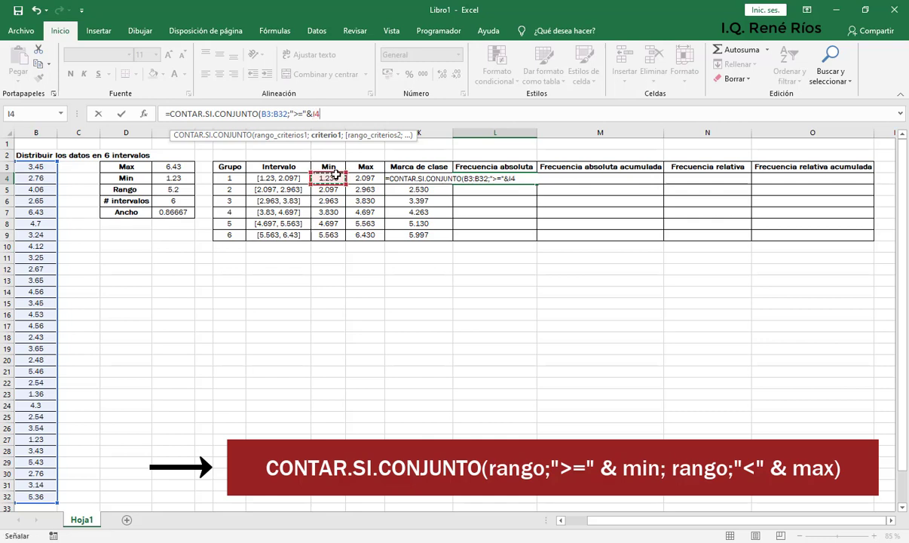
Complete the L4 formula with a second range B3:B32 and the upper-limit criterion "<"&J4
type(";")
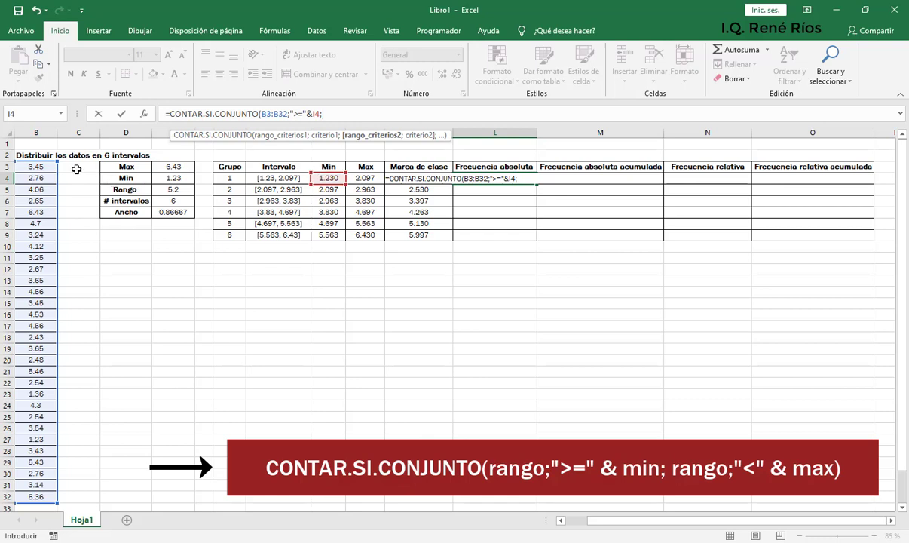
left_click_drag(34, 167, 44, 494)
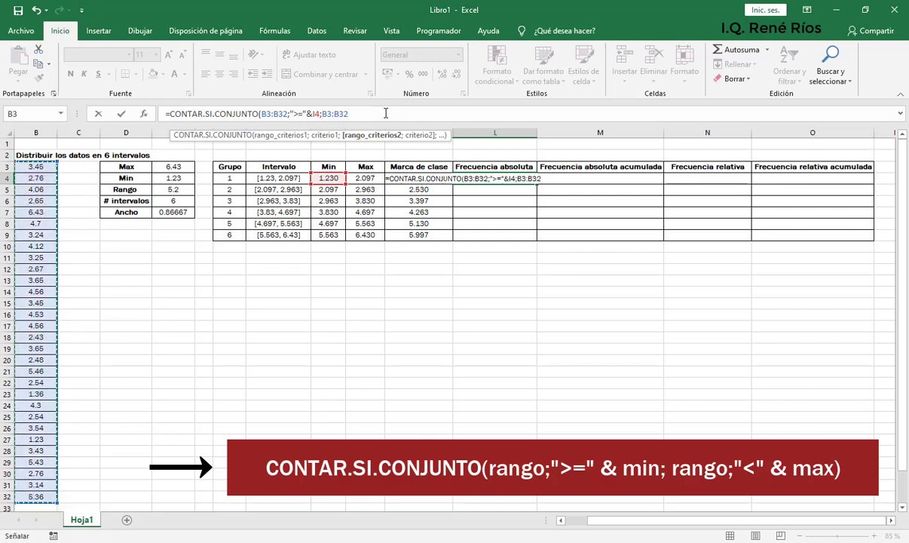
type(";")
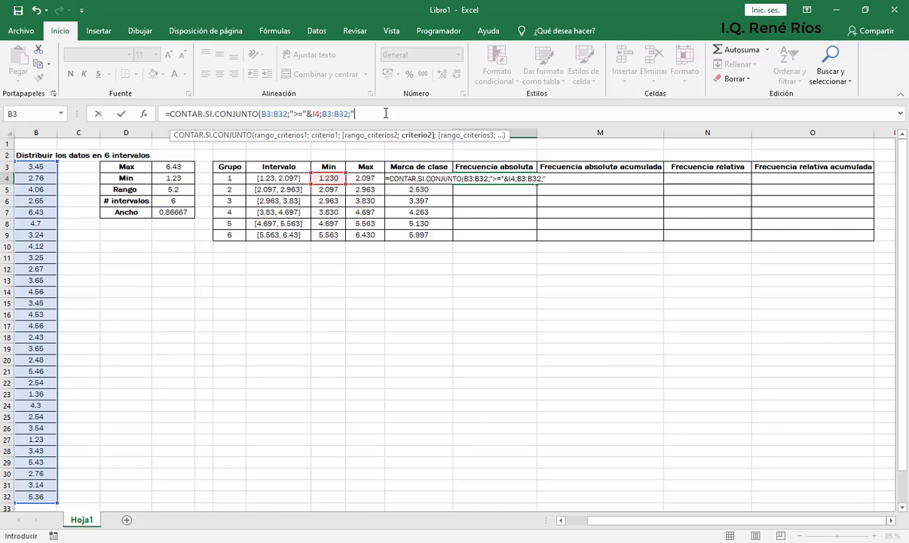
type("\"<\"&")
left_click(379, 178)
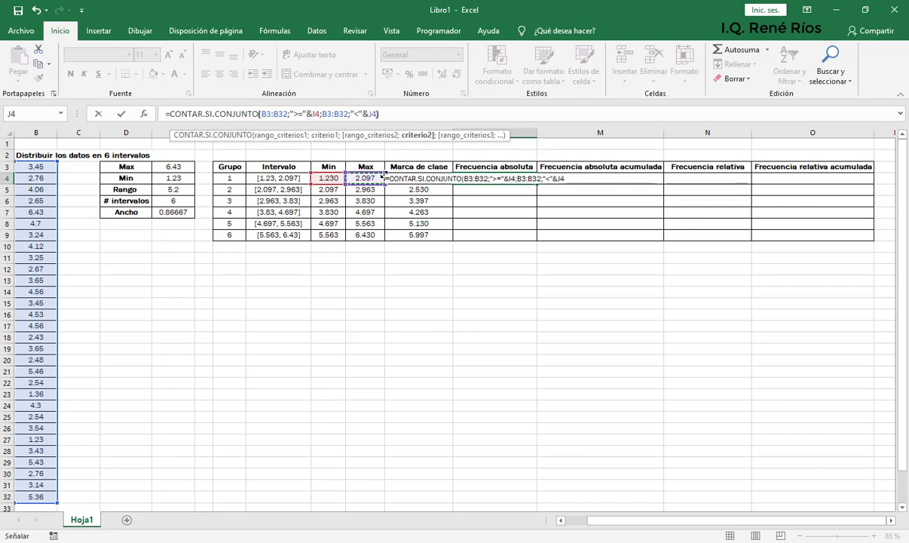
type(")")
key("Return")
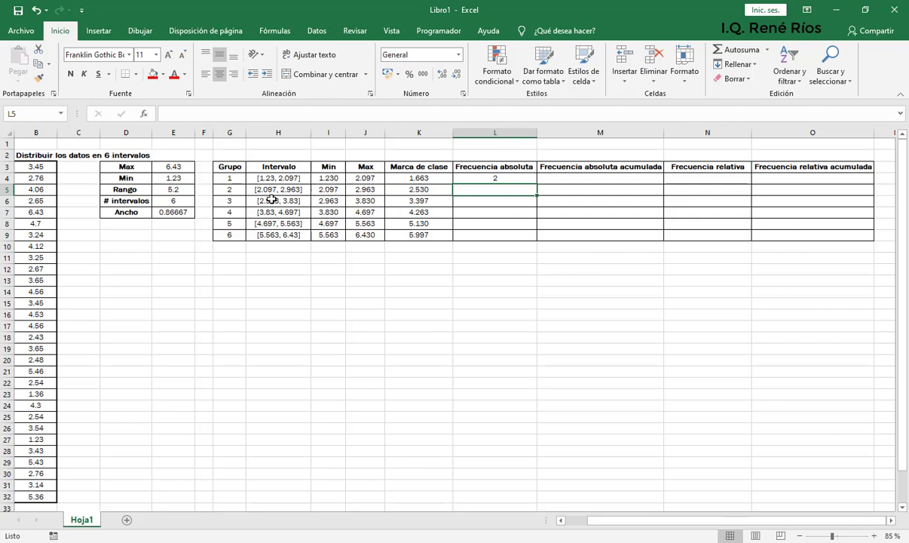
Make both data ranges in the L4 formula absolute as $B$3:$B$32
left_click(510, 179)
left_click(275, 114)
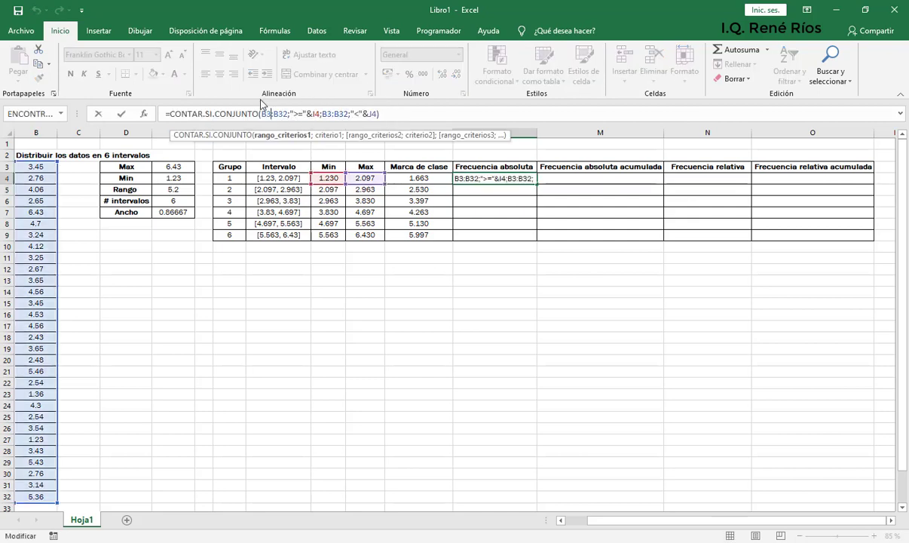
left_click(268, 114)
key("F4")
left_click(294, 114)
key("F4")
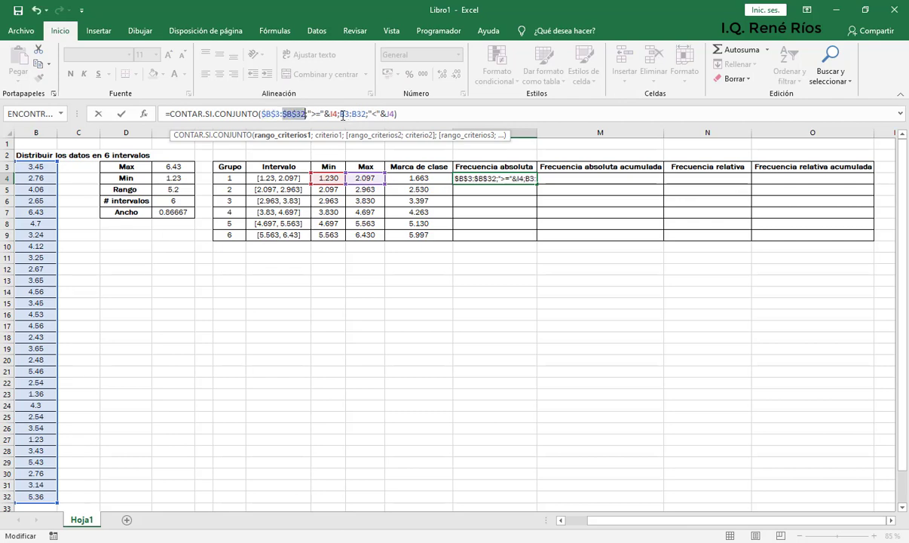
left_click(350, 114)
key("F4")
left_click(369, 114)
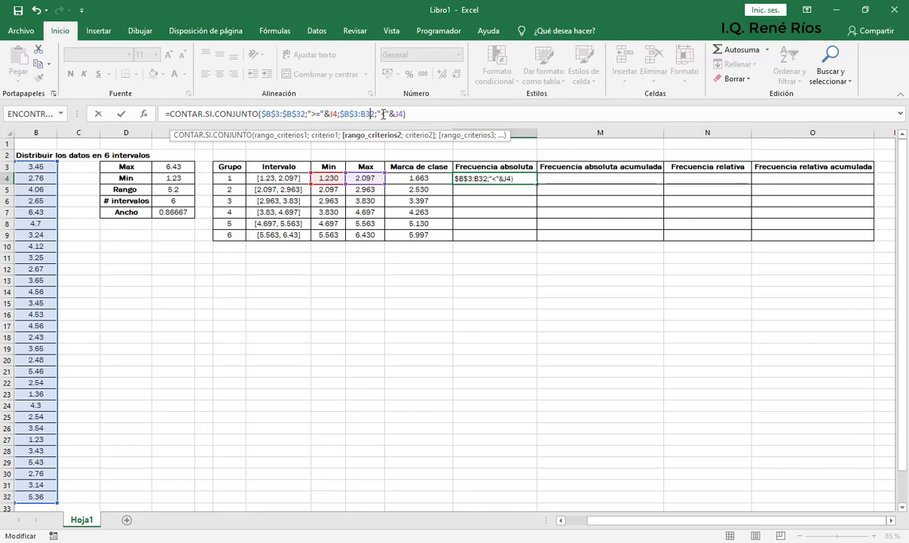
key("F4")
key("Return")
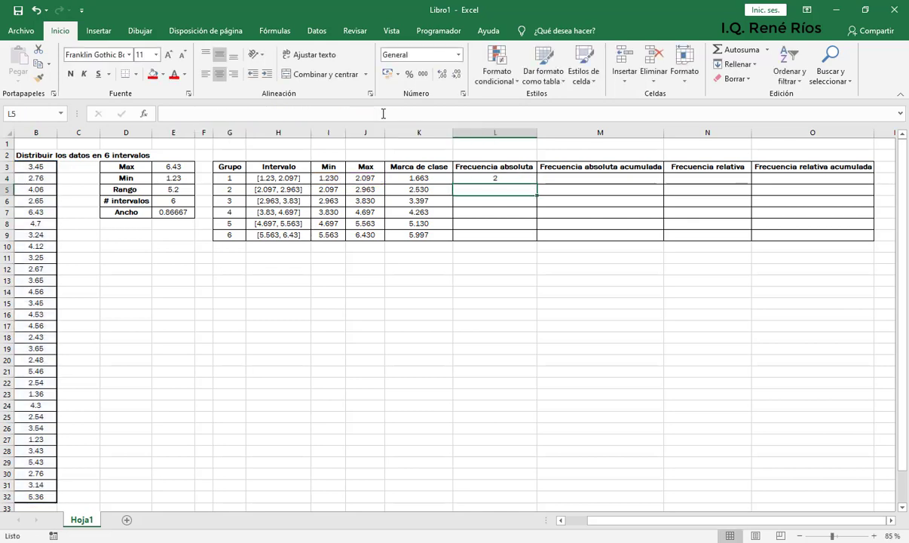
Fill the Frecuencia absoluta formula from L4 down to L9
left_click(496, 177)
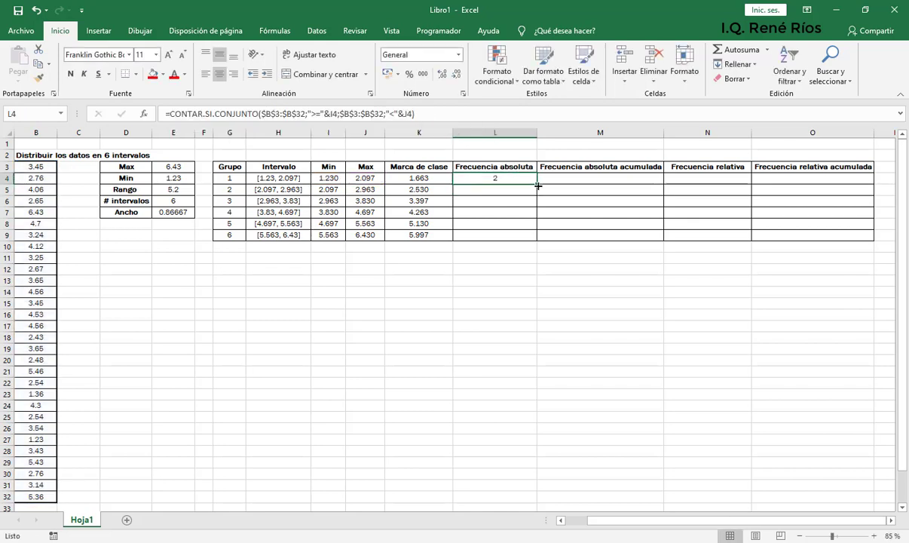
left_click_drag(540, 184, 526, 238)
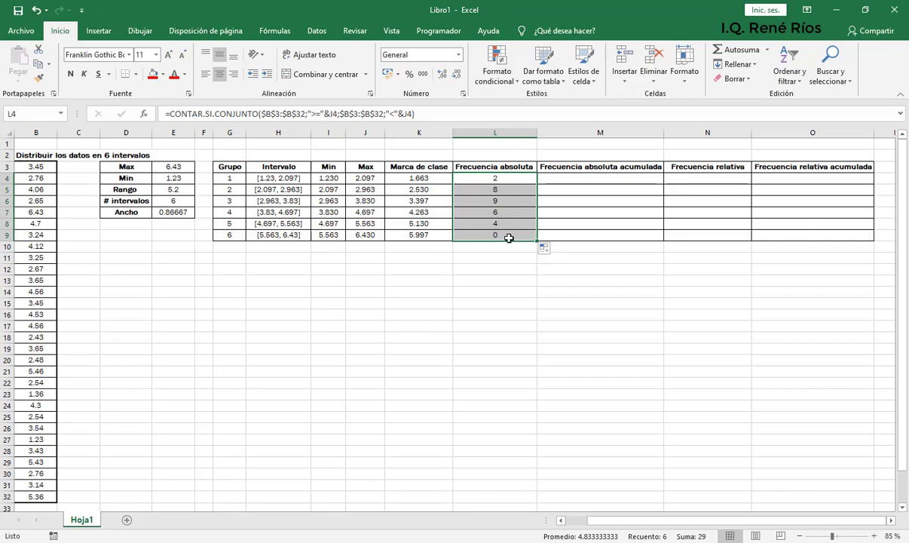
scroll(495, 248, "down", 1)
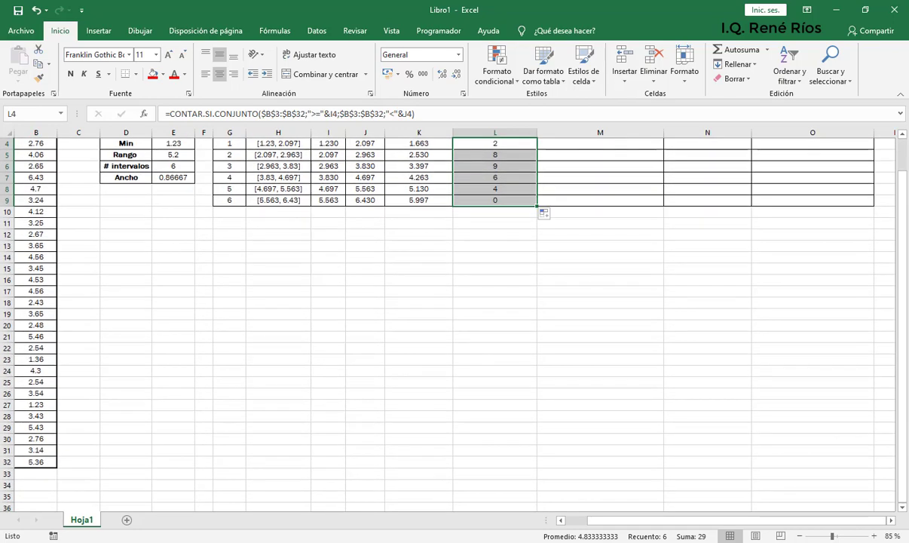
scroll(495, 249, "up", 1)
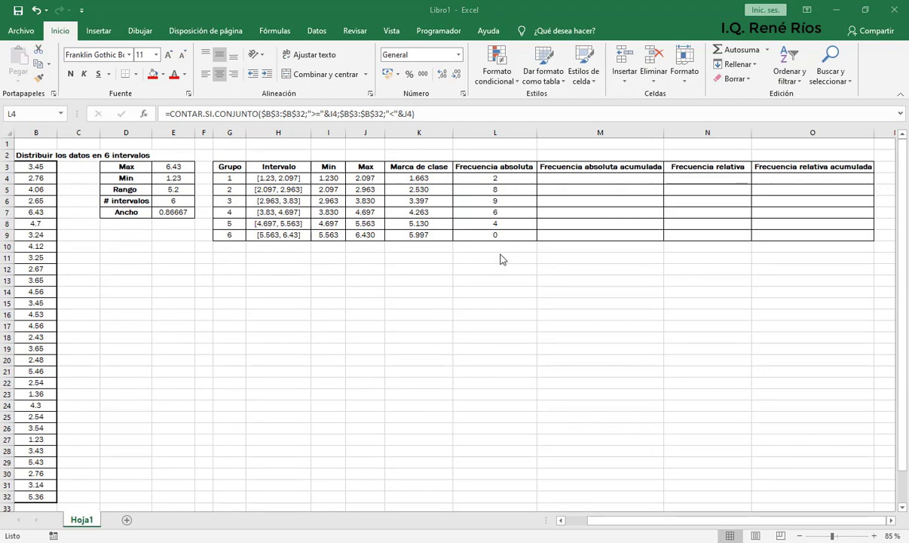
Examine group 6's Frecuencia absoluta formula in L9 and its upper-limit criterion
left_click(507, 235)
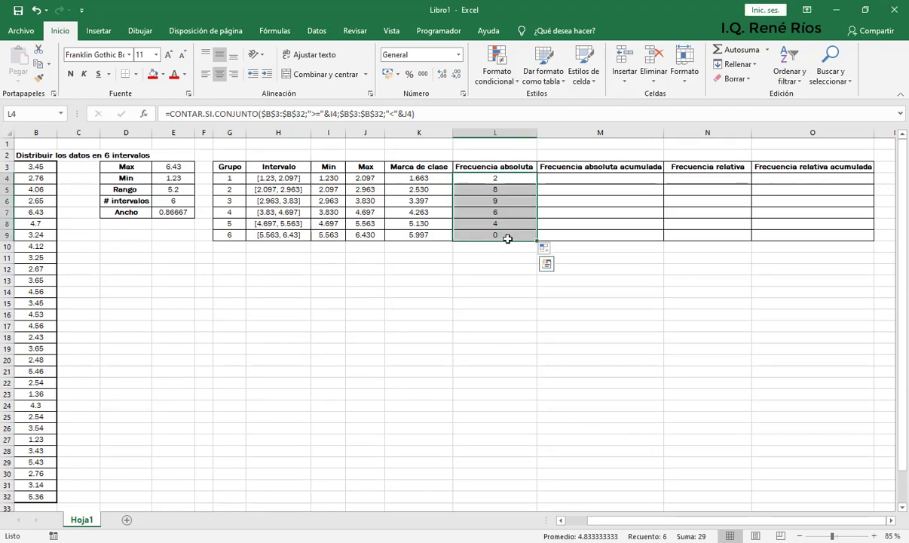
left_click(508, 234)
scroll(529, 321, "down", 1)
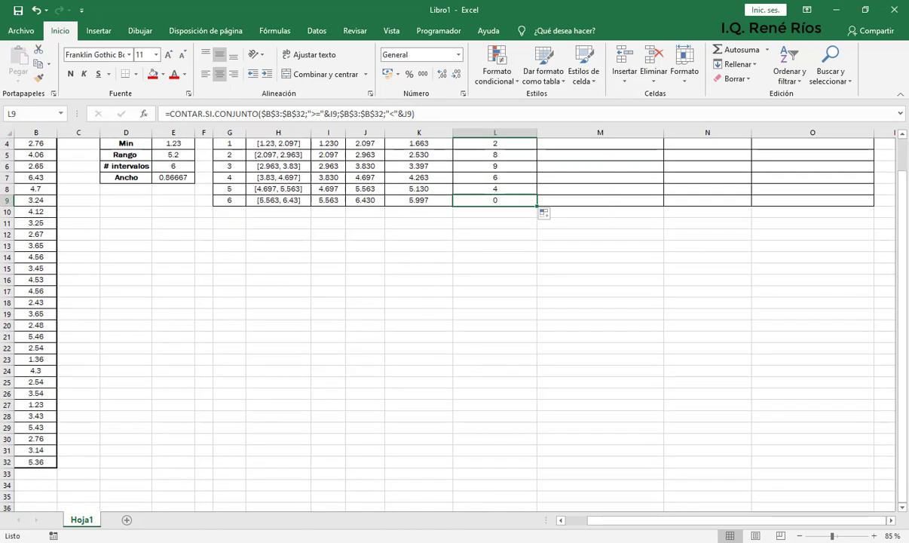
scroll(529, 320, "up", 1)
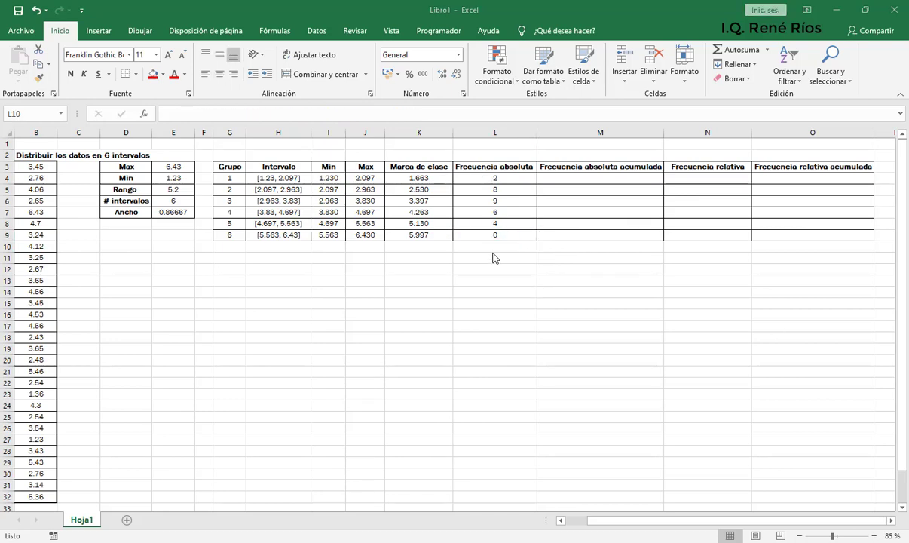
left_click(229, 239)
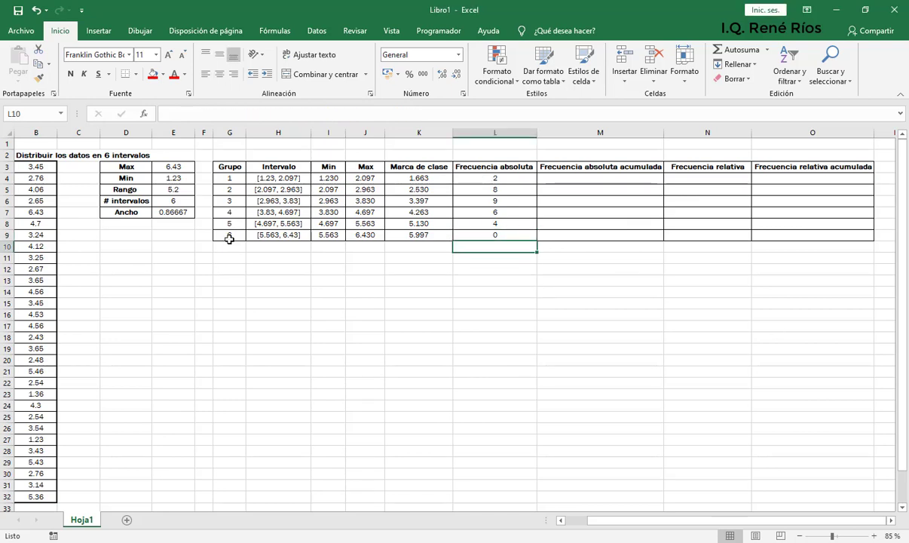
left_click(488, 235)
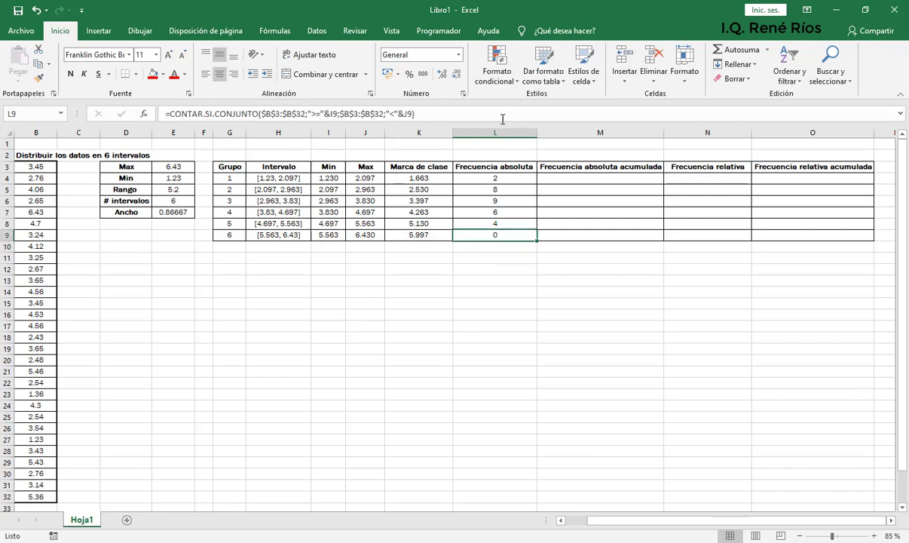
Change the upper-limit criterion in group 6's Frecuencia absoluta formula in L9 to "<="&J9
left_click(395, 114)
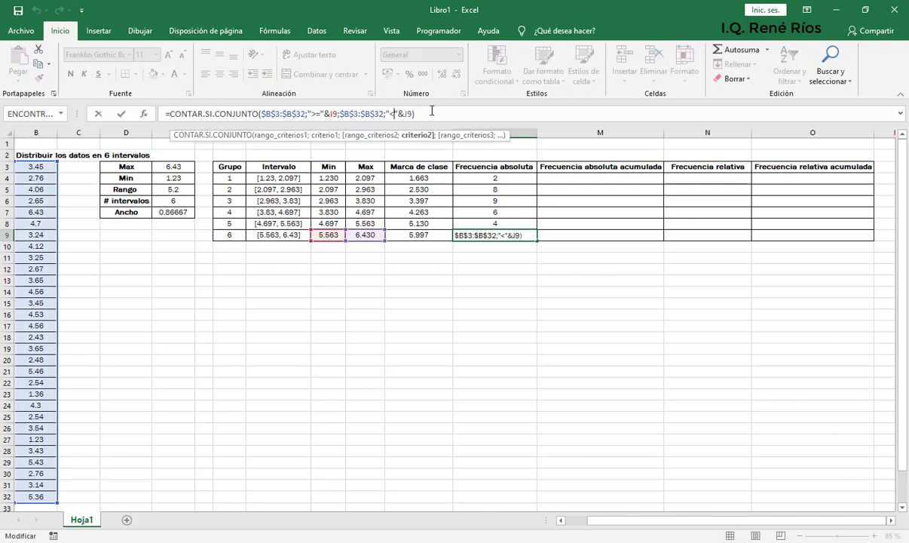
type("=")
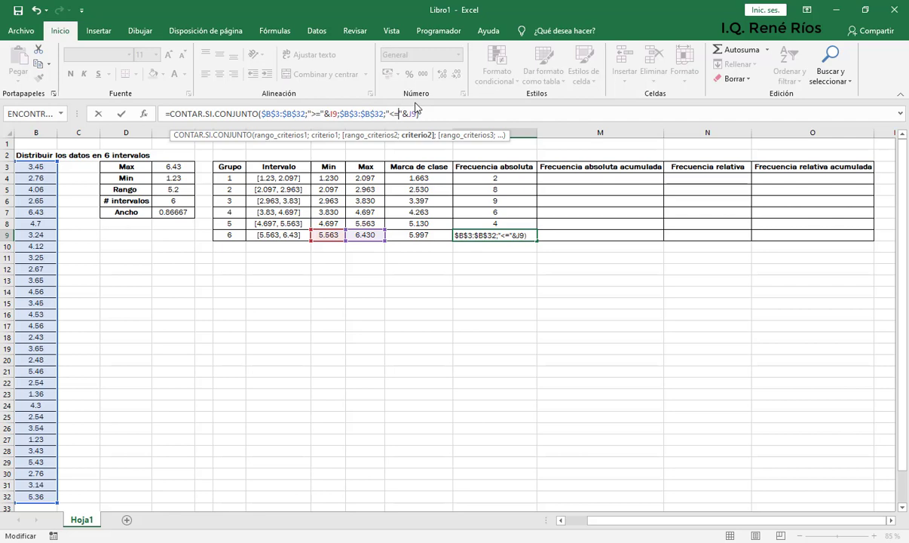
key("Return")
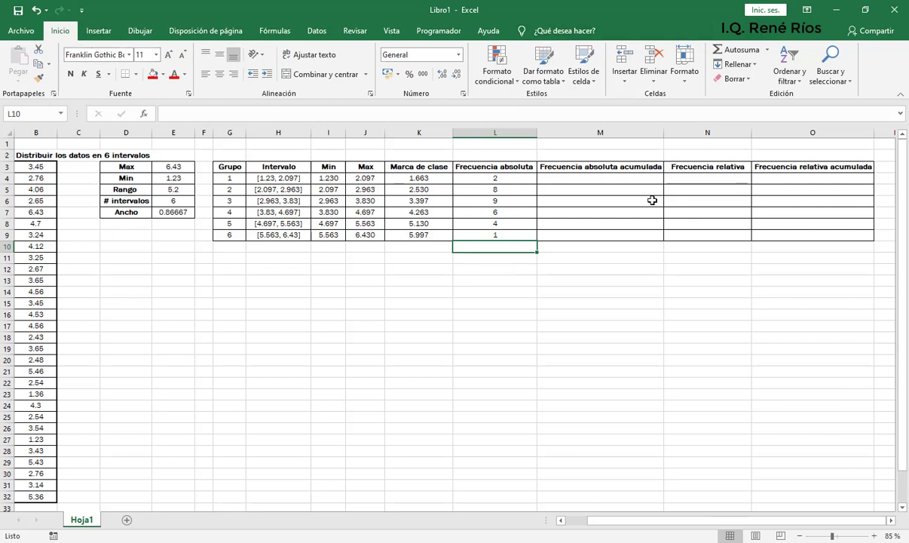
Add a TOTAL label in K10 with the sum of L4:L9 in L10, and center both cells
left_click(425, 245)
type("T")
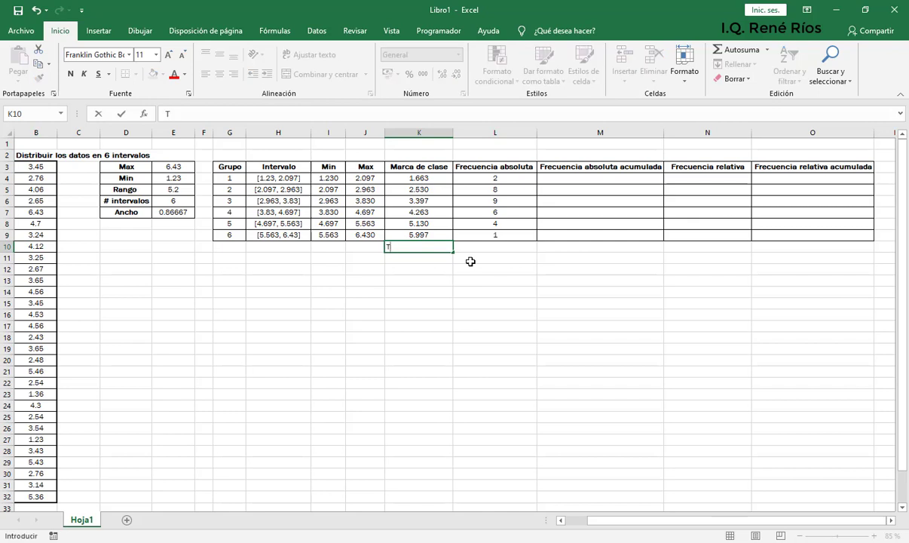
type("OTAL")
key("Tab")
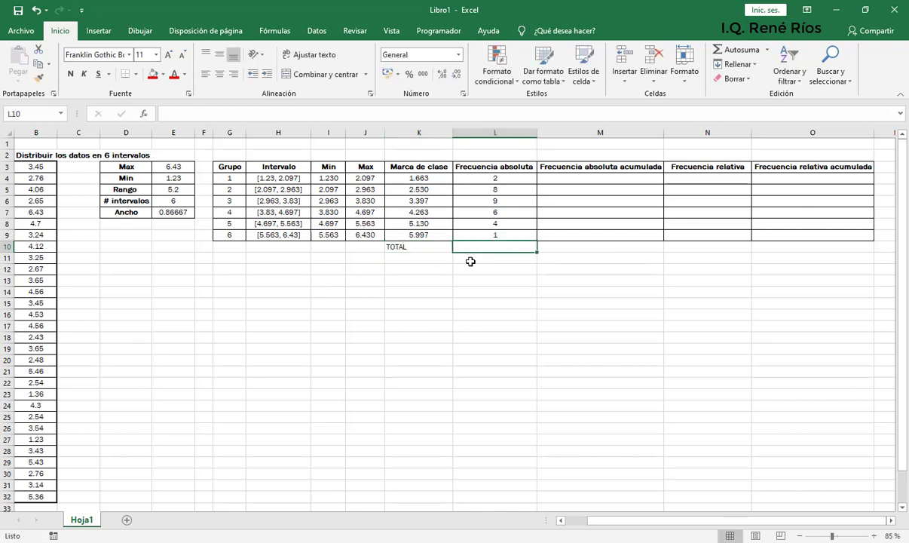
left_click(736, 50)
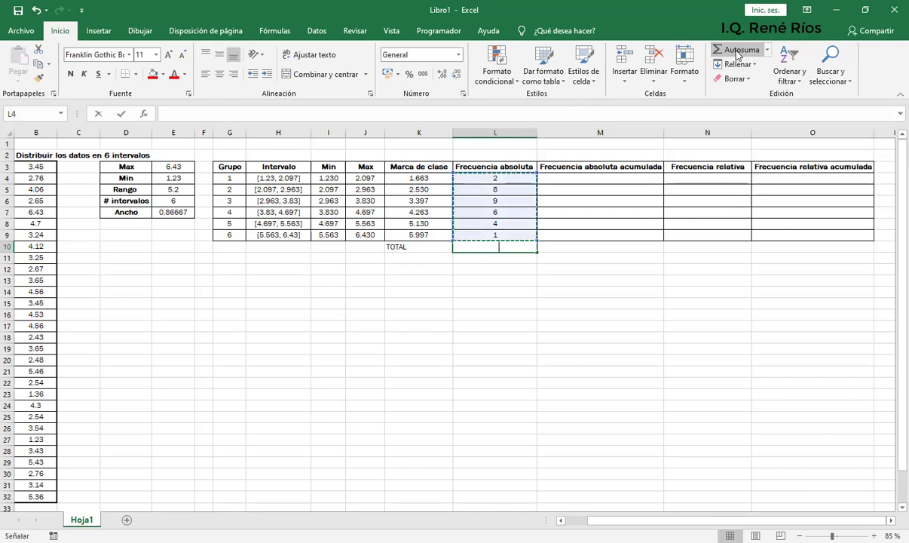
key("Return")
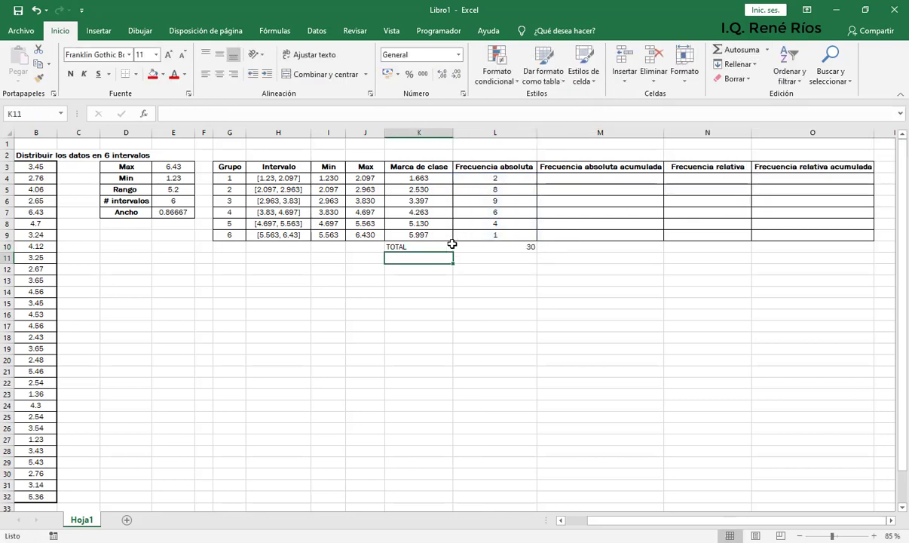
left_click_drag(422, 245, 515, 247)
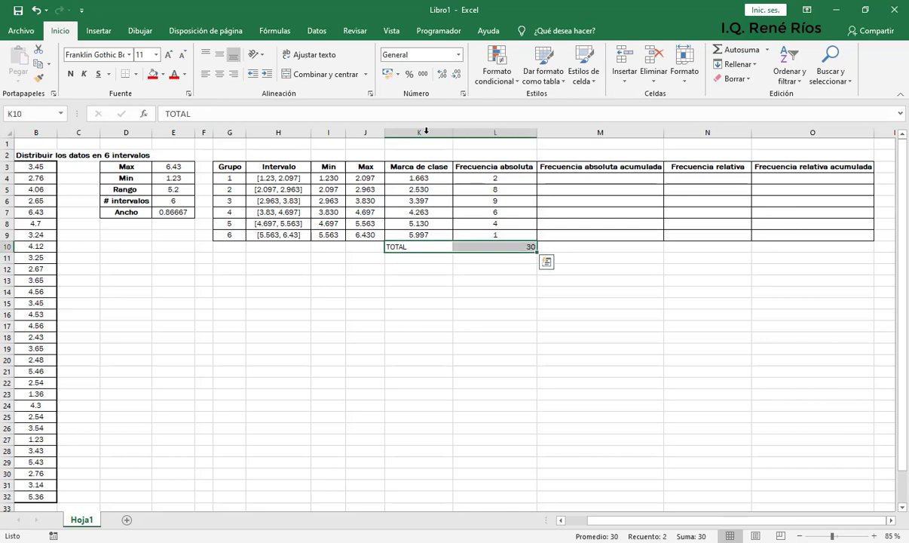
left_click(220, 74)
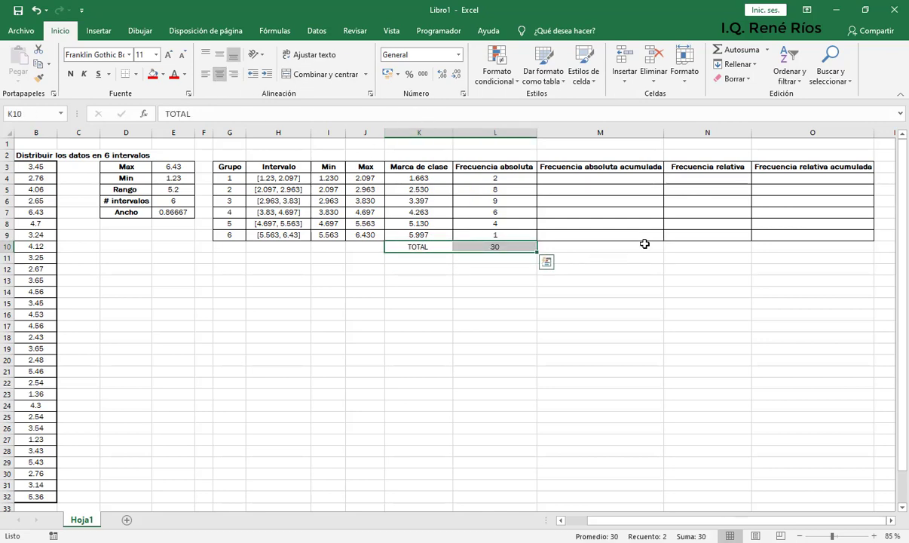
Start the Frecuencia absoluta acumulada column with =L4 in M4 and =L5+M4 in M5
left_click(590, 180)
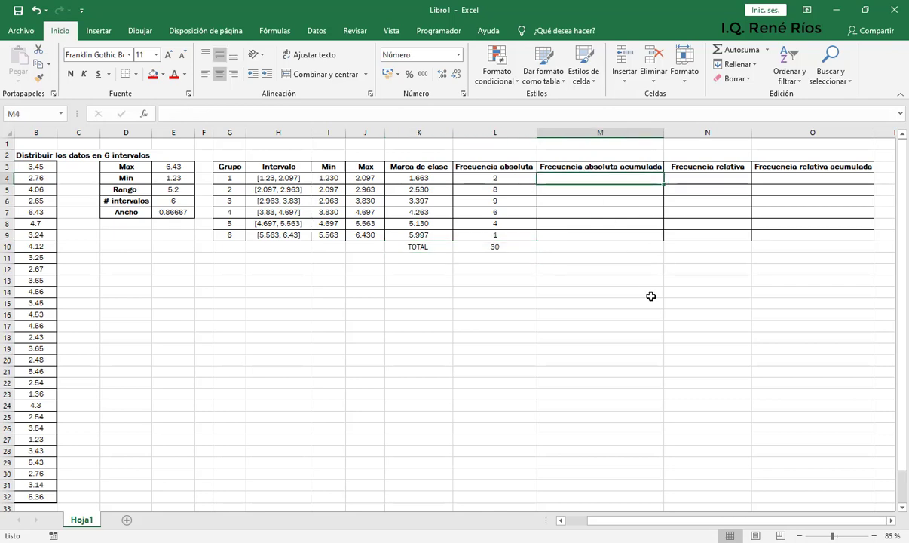
type("=")
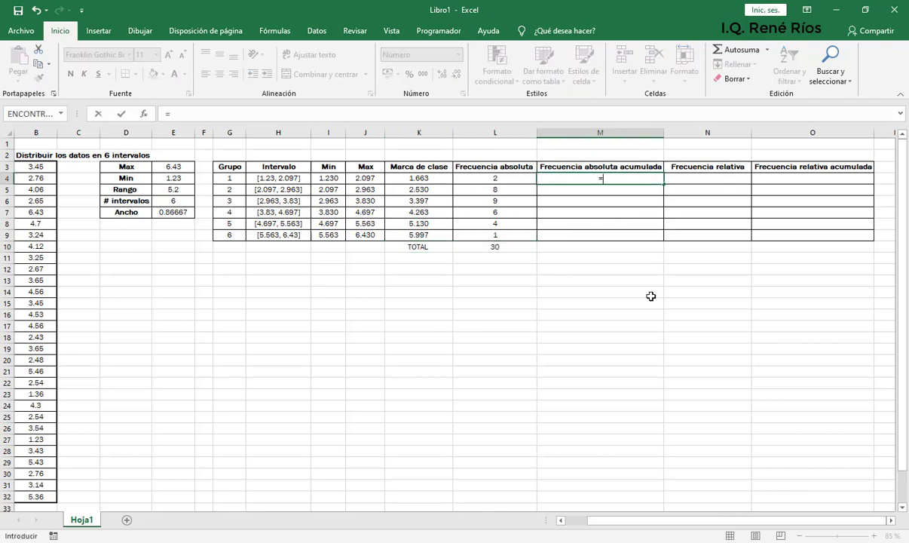
left_click(524, 178)
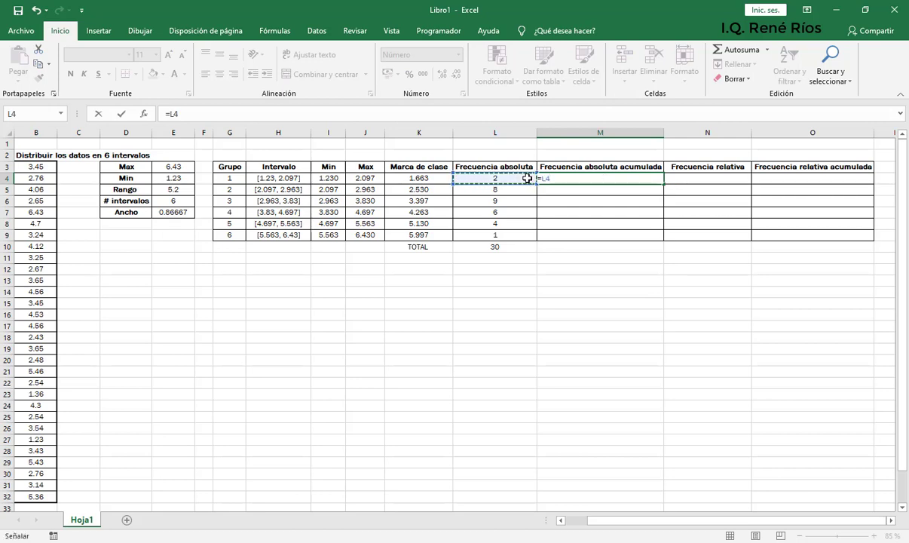
key("Return")
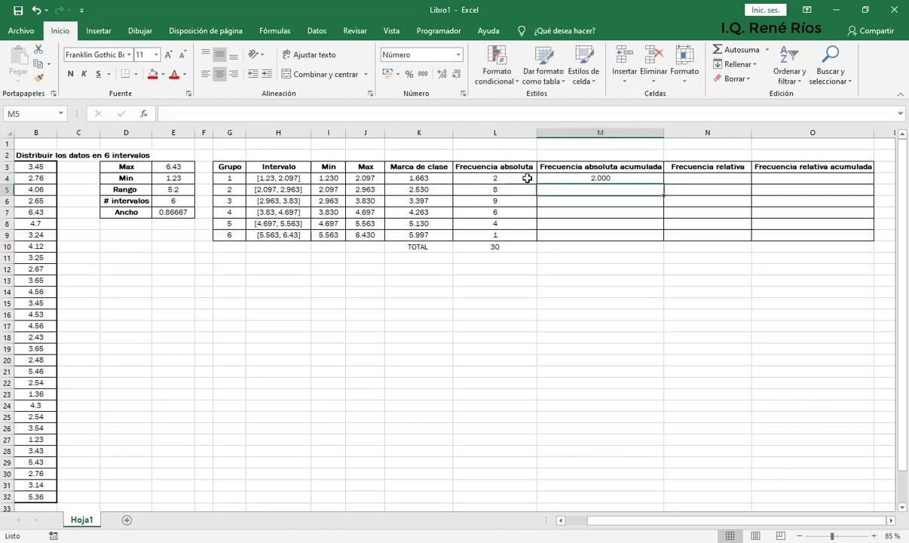
type("=")
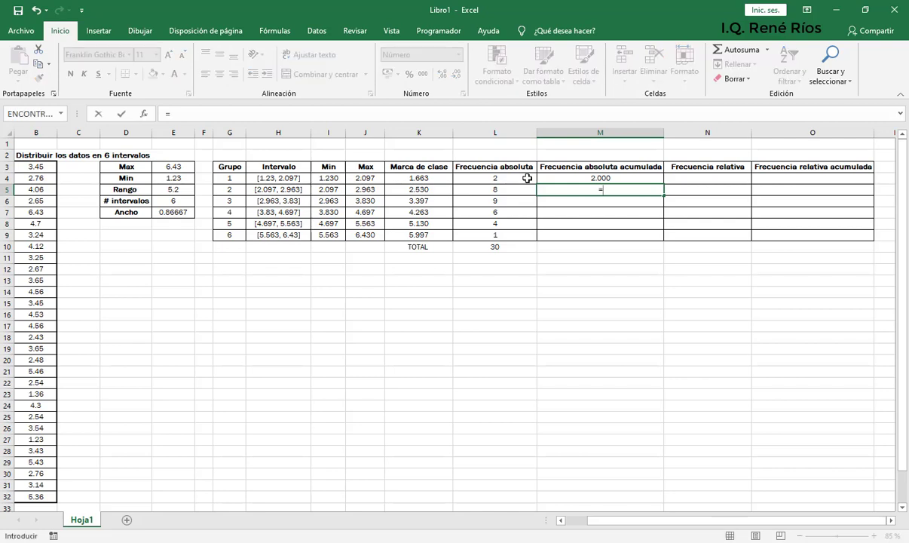
left_click(505, 188)
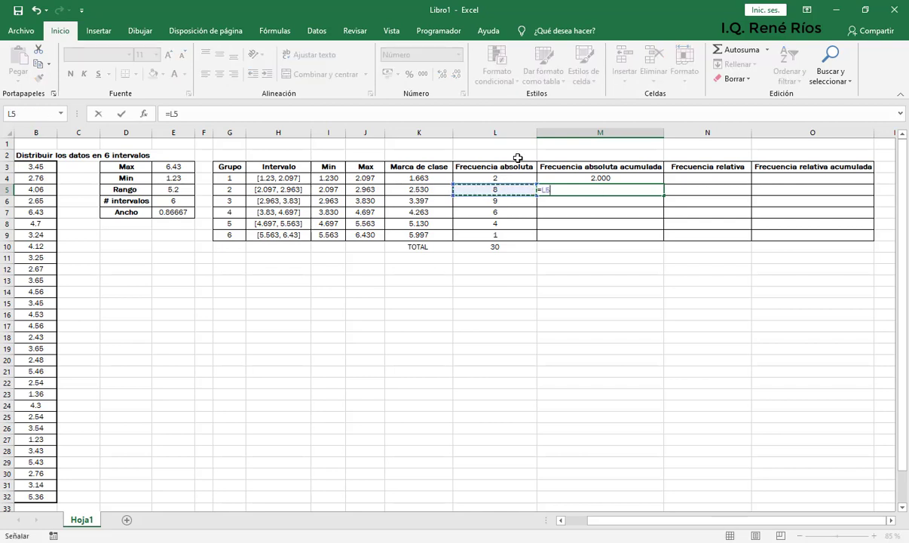
type("+")
left_click(604, 176)
key("Return")
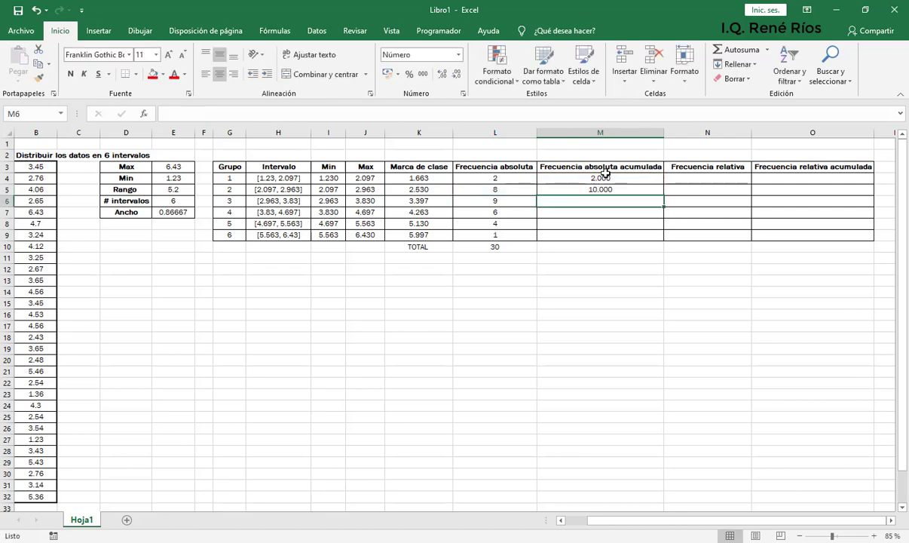
Enter =L6+M5 in M6 and fill the cumulative formula down to M9
type("=")
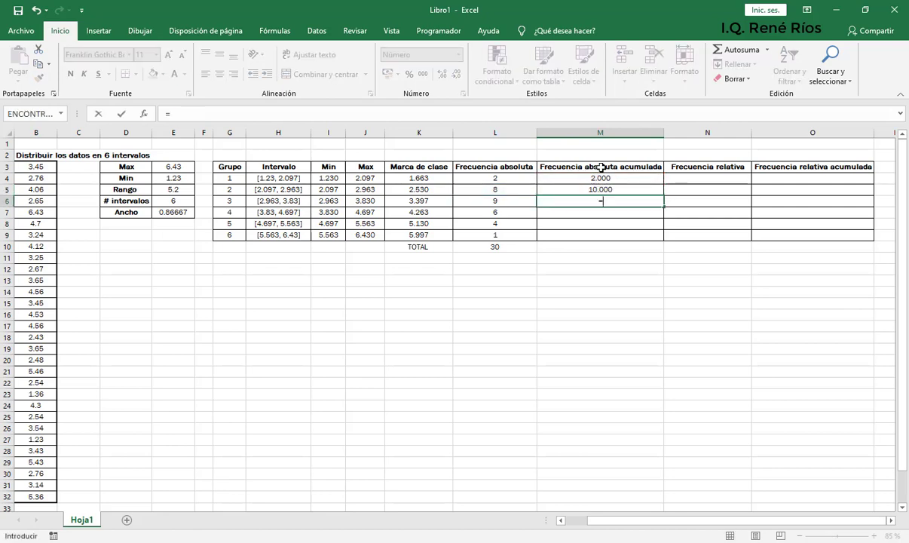
left_click(510, 201)
type("+")
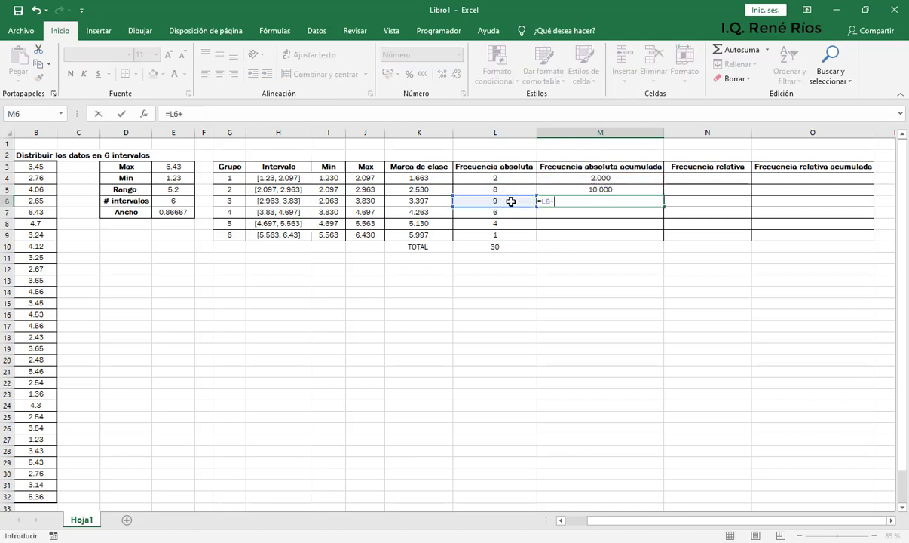
left_click(571, 189)
key("Return")
left_click(619, 201)
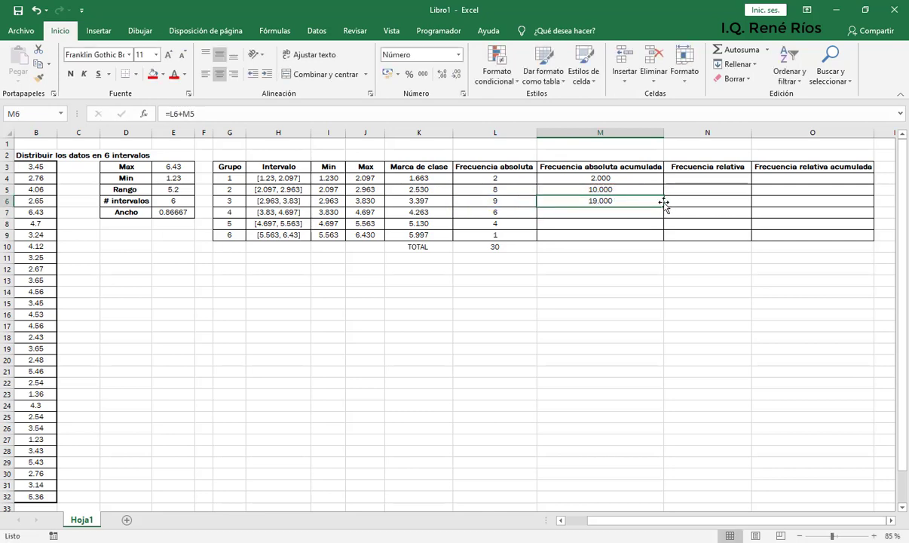
left_click_drag(663, 205, 652, 253)
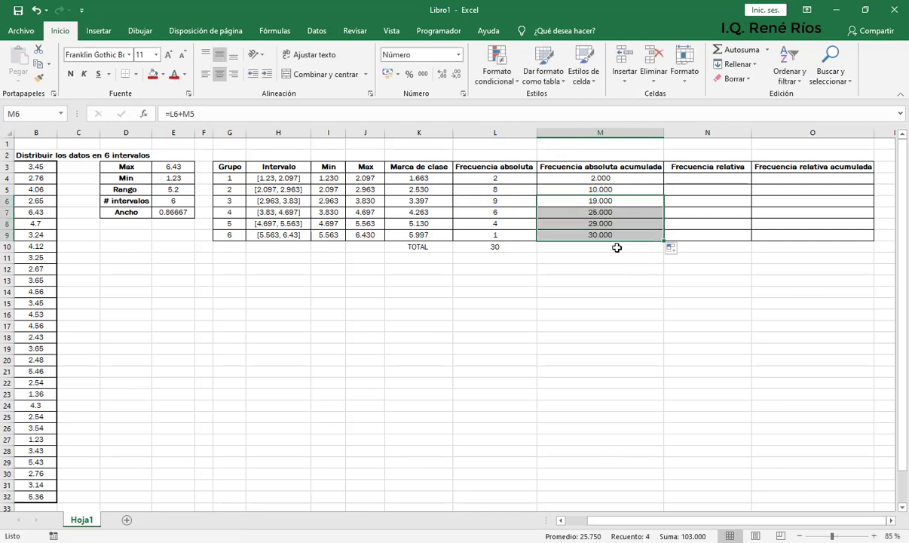
Format the Frecuencia absoluta acumulada values in M4:M9 with no decimal places
left_click_drag(613, 178, 603, 235)
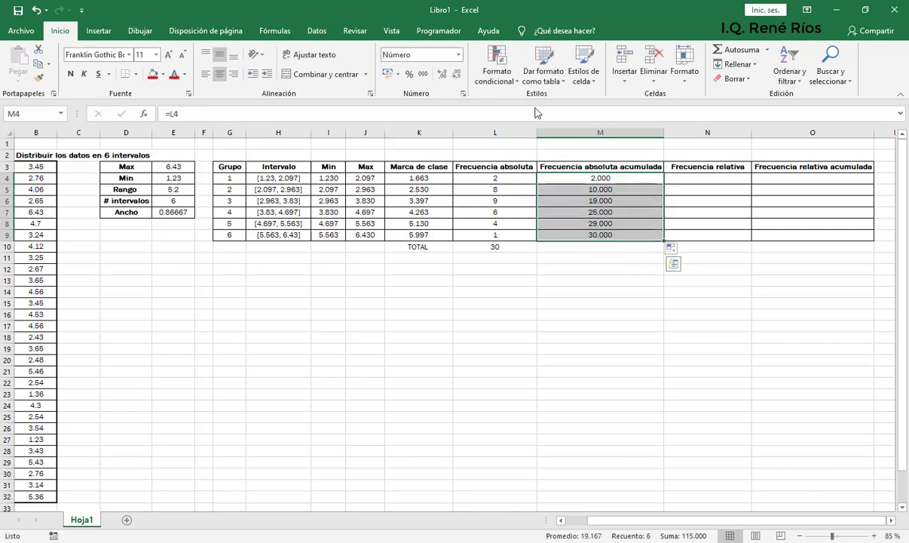
left_click(456, 74)
left_click(456, 74)
left_click(456, 74)
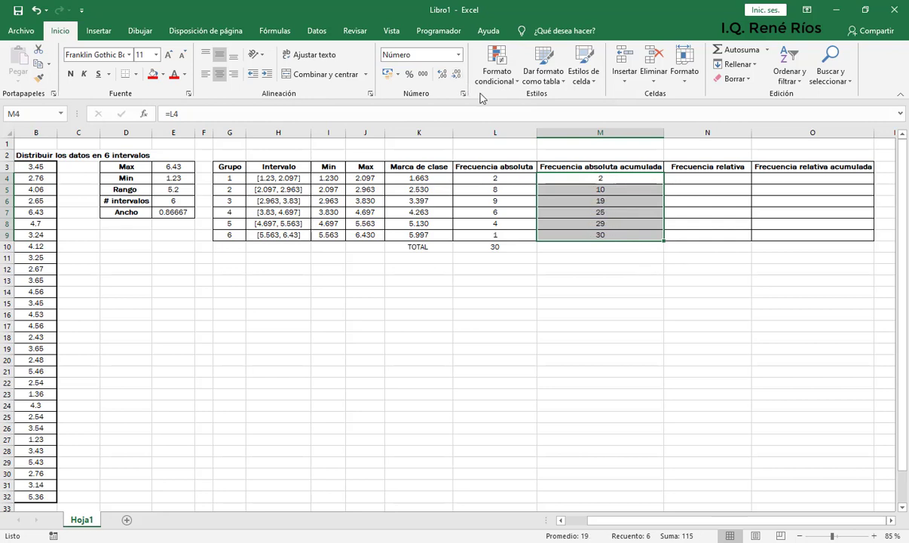
Calculate Frecuencia relativa with =L4/$L$10 in N4 and fill the formula down to N9
left_click(716, 181)
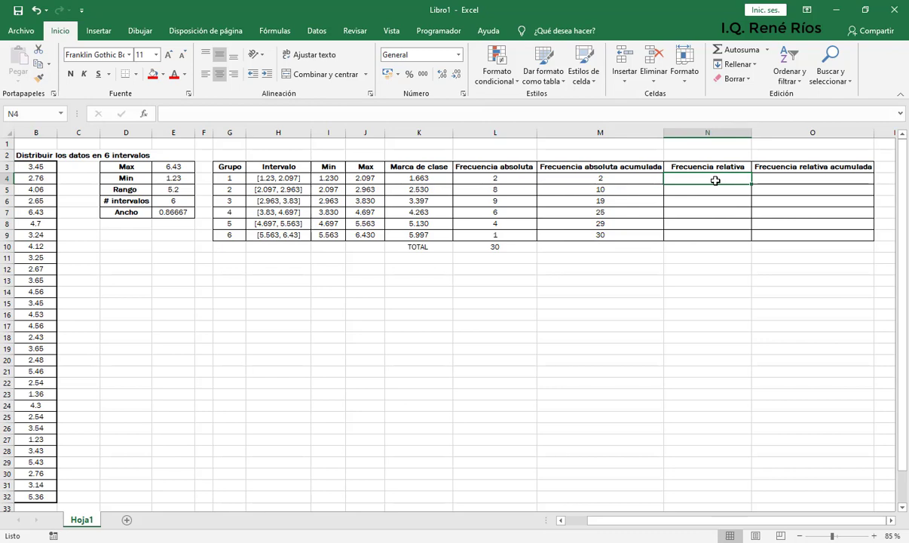
type("=")
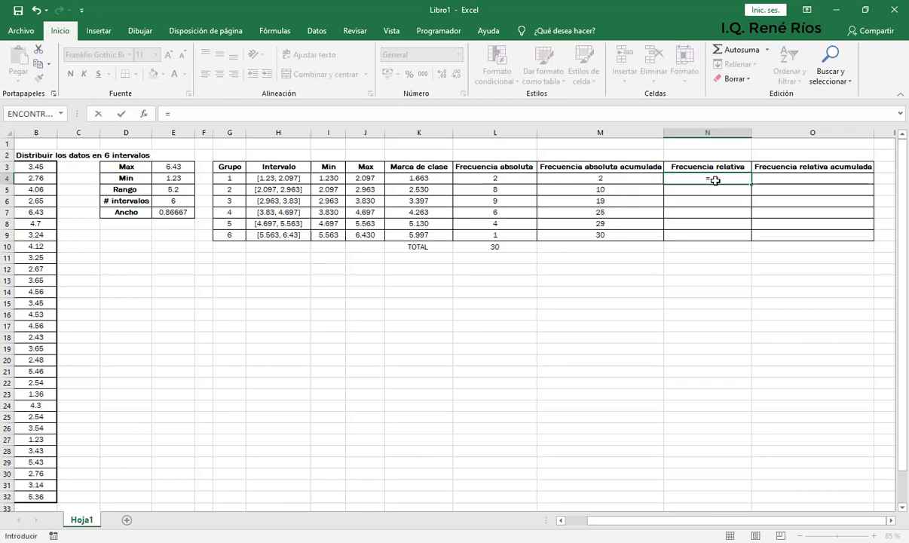
left_click(526, 180)
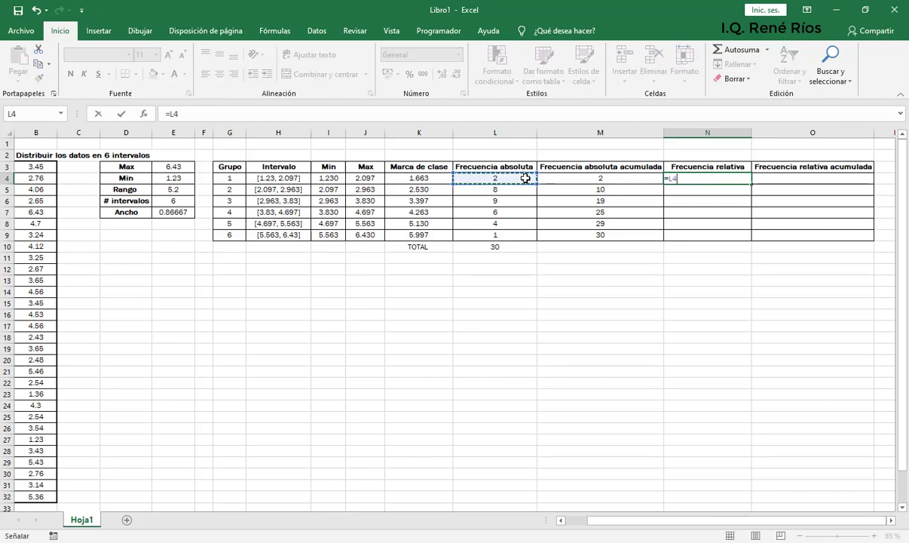
type("/")
left_click(503, 248)
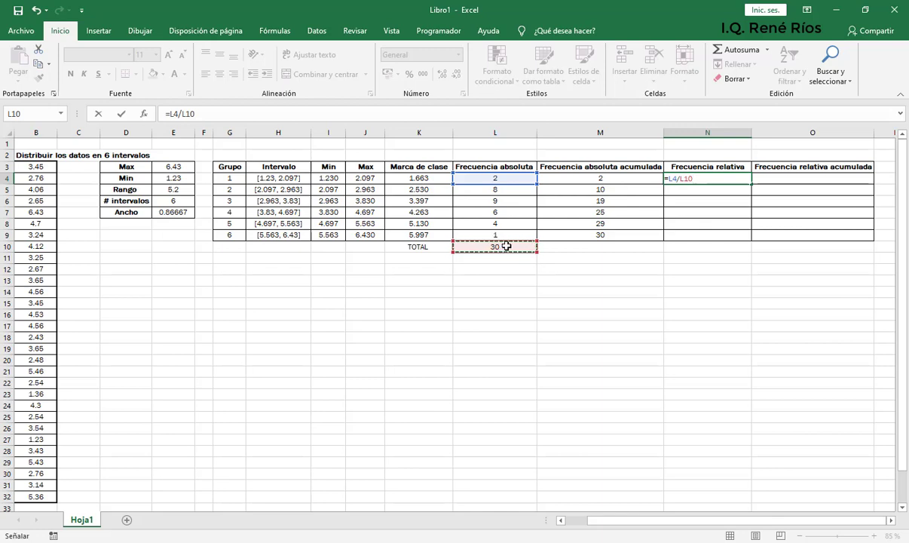
key("F4")
key("Return")
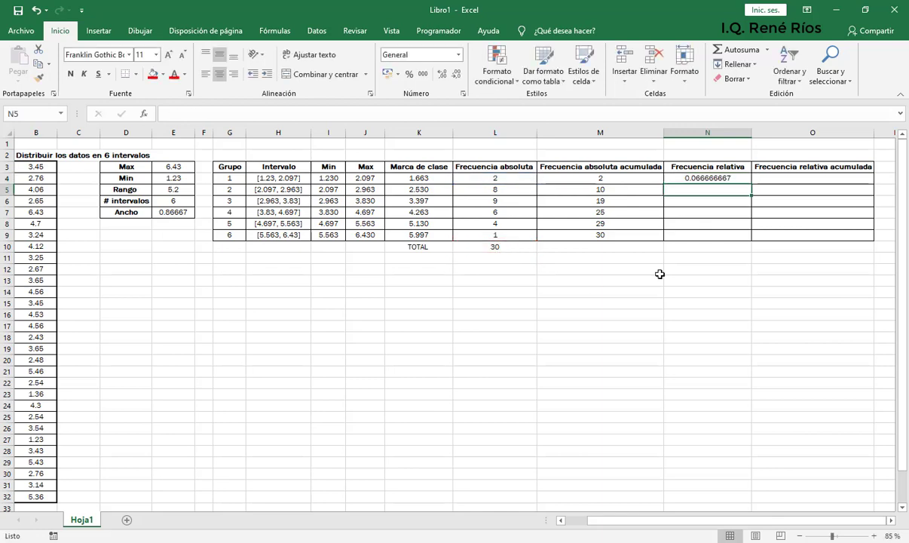
left_click(713, 179)
left_click_drag(753, 185, 743, 238)
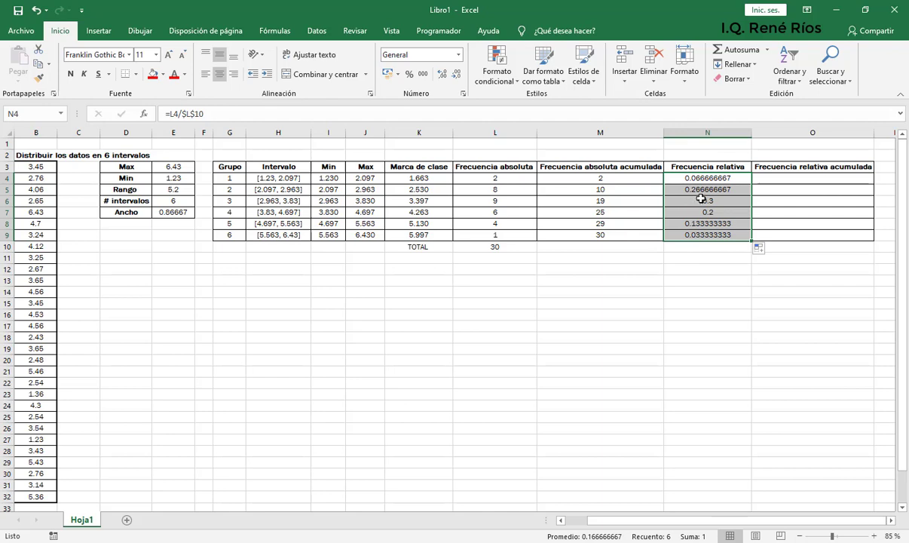
Start the Frecuencia relativa acumulada column with =N4 in O4 and =N5+O4 in O5
left_click(785, 178)
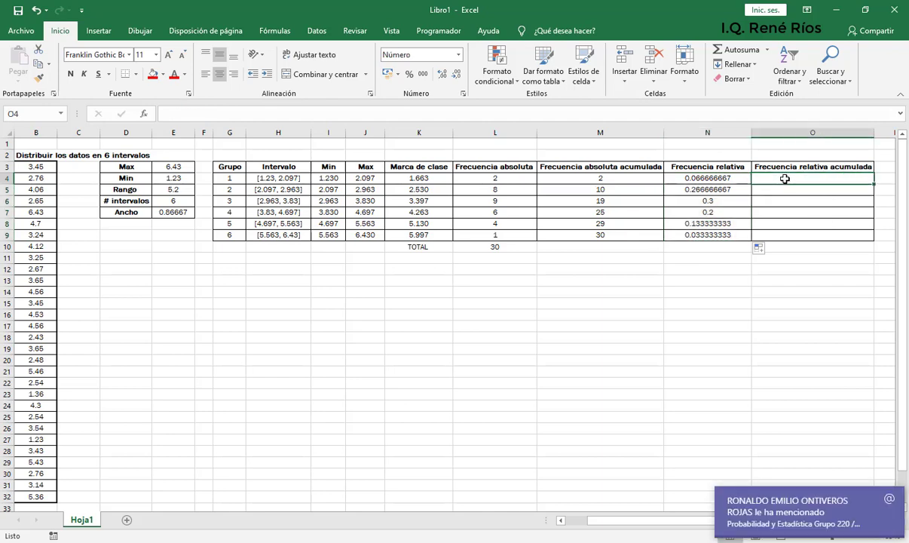
type("=")
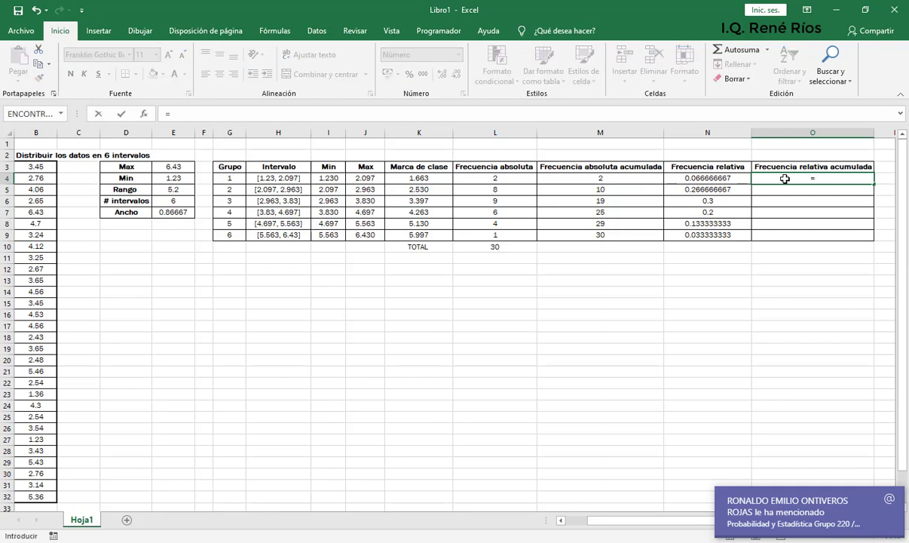
left_click(732, 179)
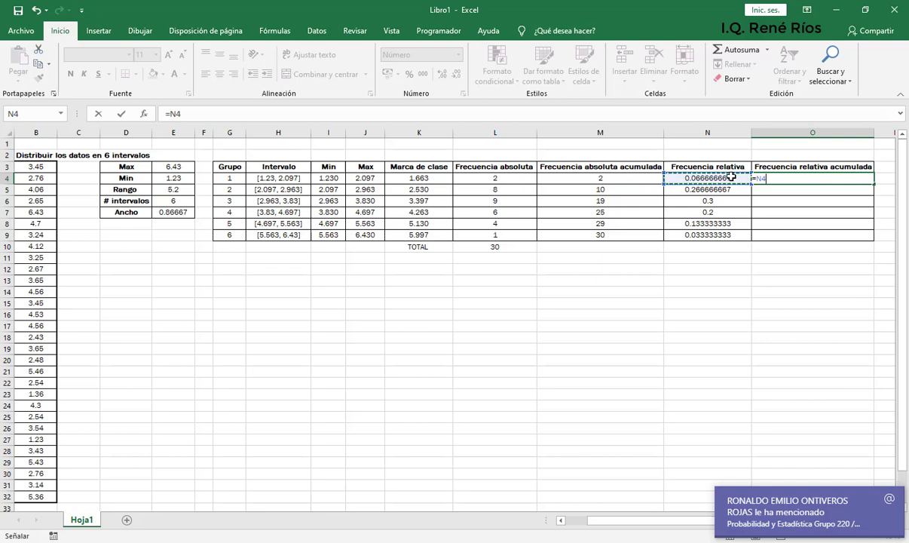
key("Return")
type("=")
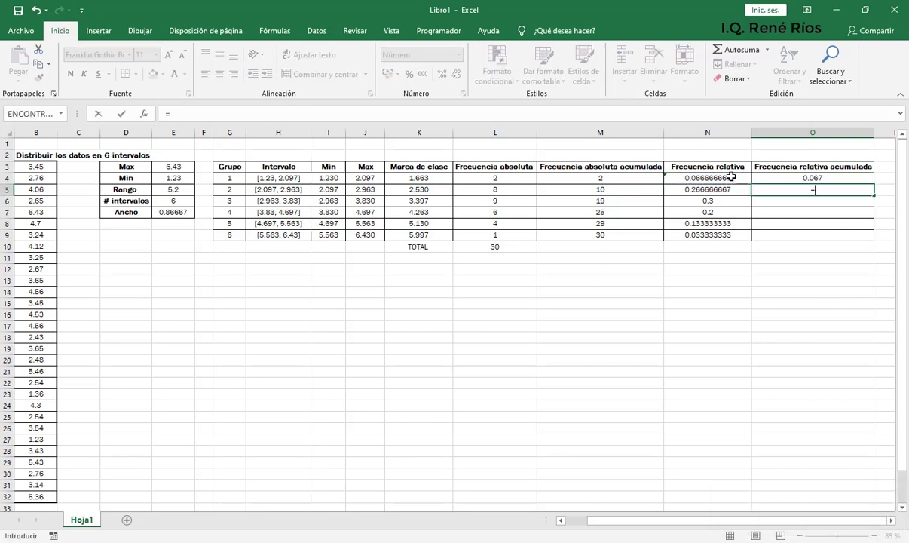
left_click(711, 188)
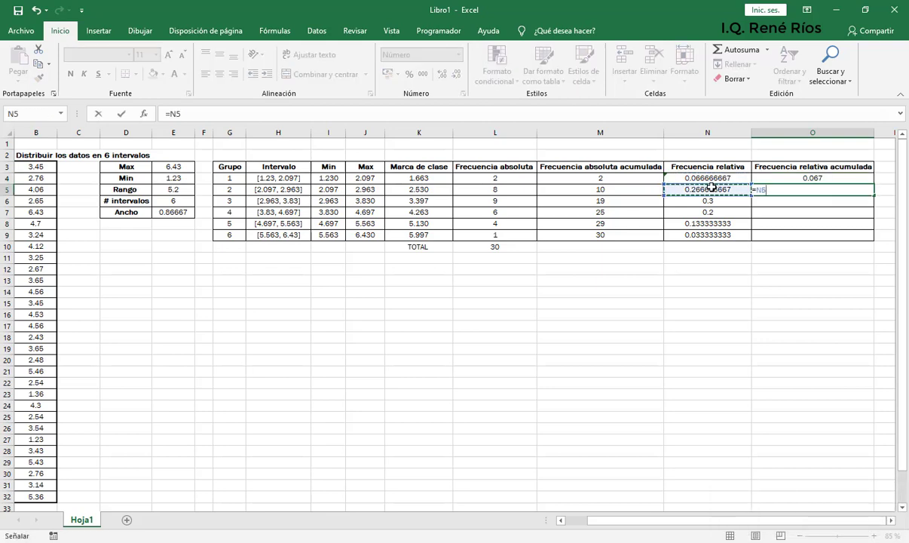
type("+")
left_click(790, 178)
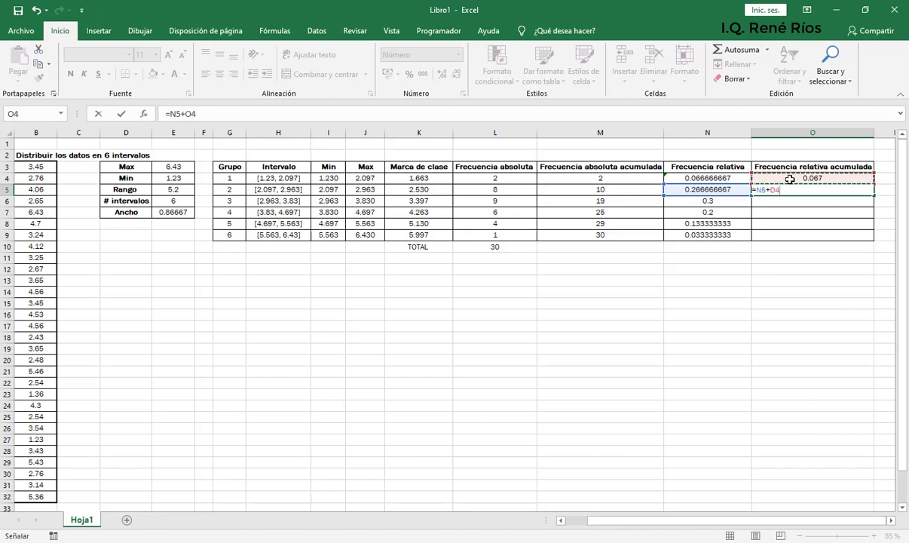
key("Return")
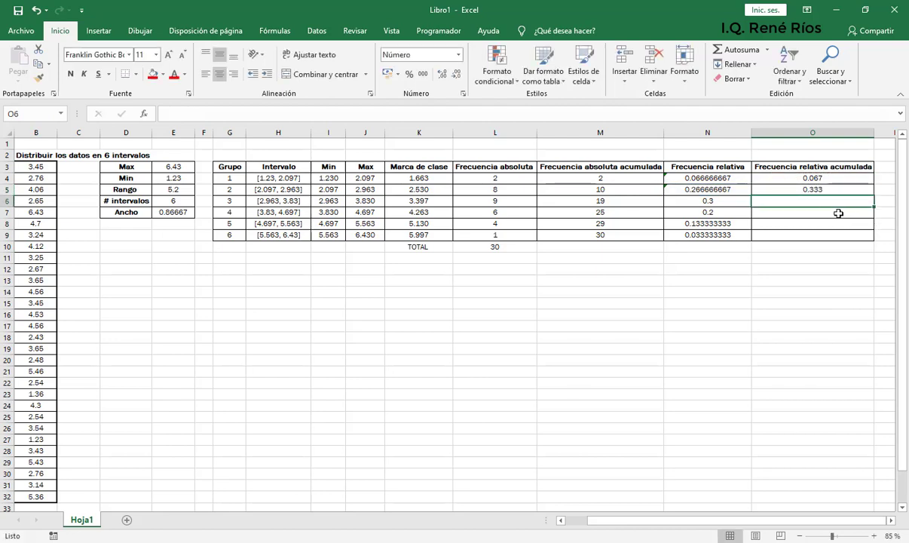
Fill the cumulative relative frequency formula from O5 down to O9
left_click(841, 189)
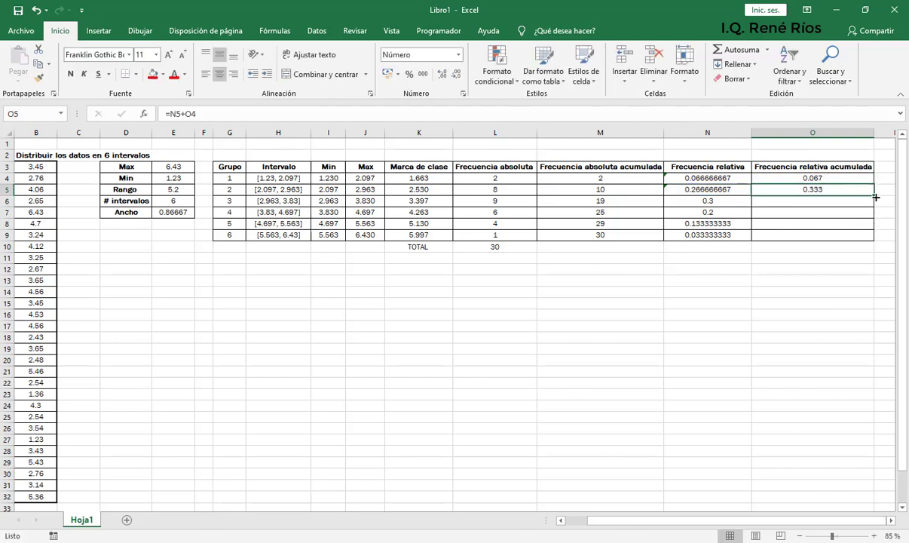
left_click_drag(875, 196, 852, 238)
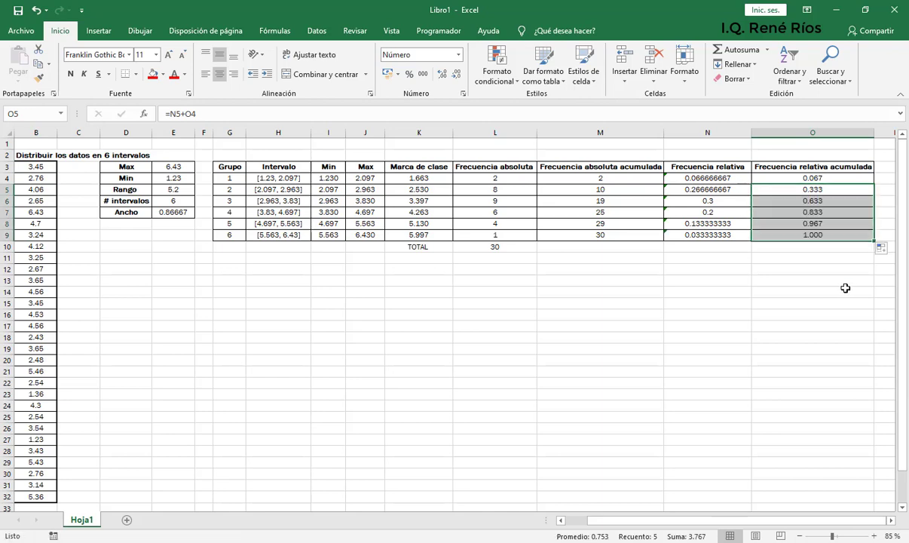
left_click(493, 405)
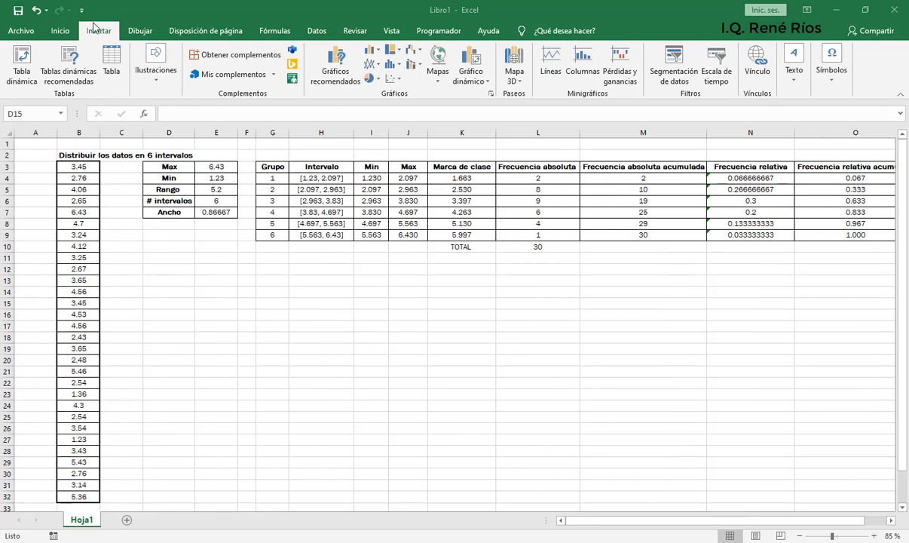
Insert a blank histogram chart in the worksheet and select its empty plot area
left_click(393, 68)
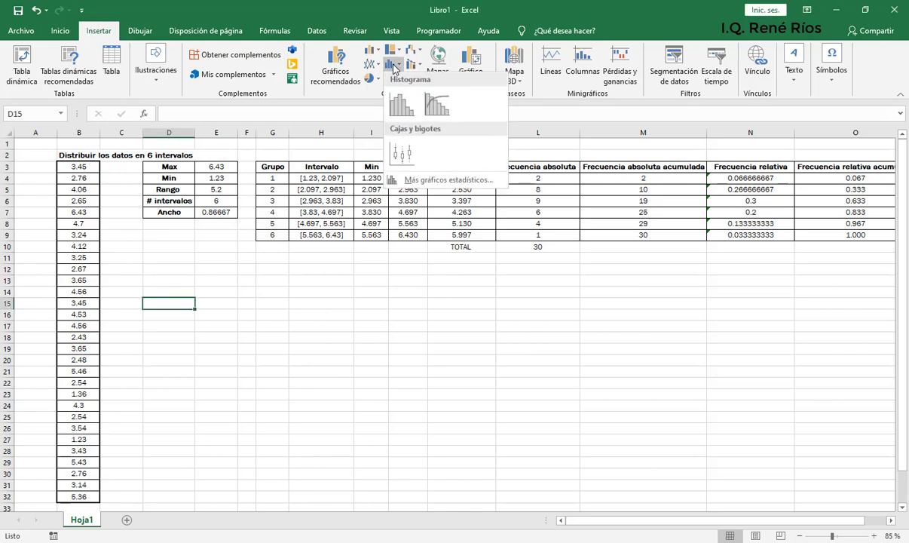
left_click(402, 109)
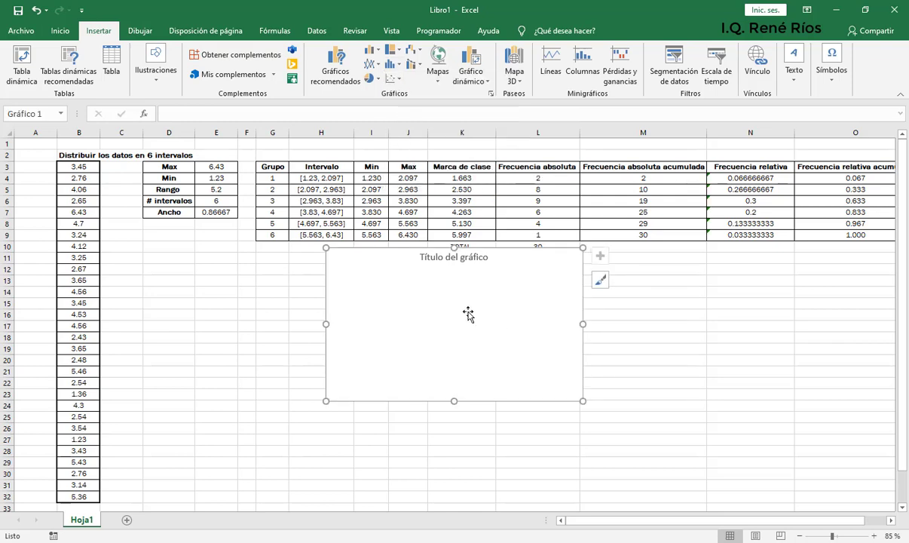
left_click(505, 257)
left_click(483, 319)
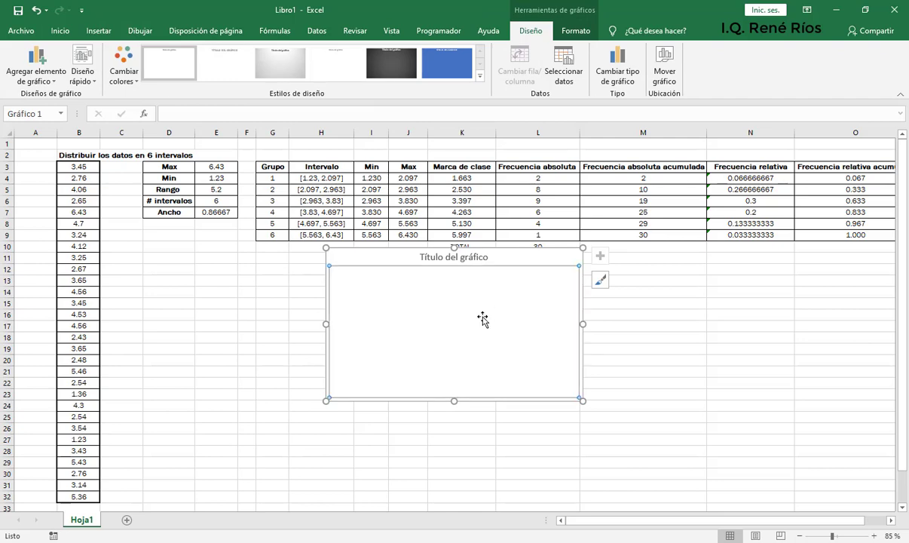
Add a data series named Datos to the histogram with the values in B3:B32
left_click(565, 75)
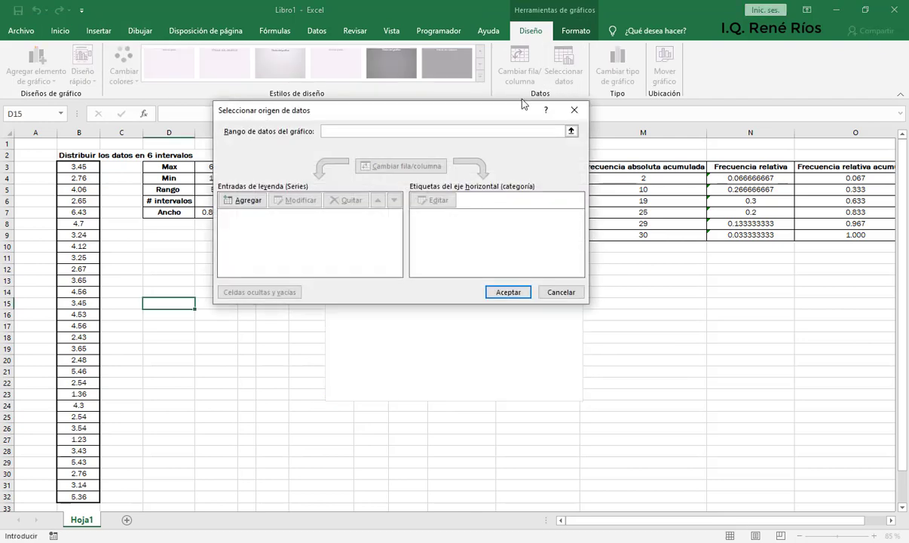
left_click(244, 201)
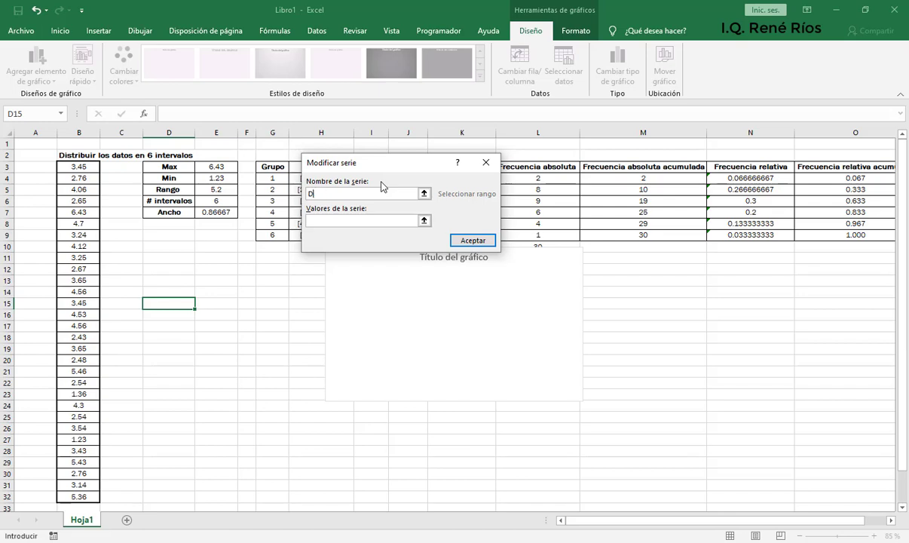
left_click(425, 220)
left_click_drag(68, 162, 86, 494)
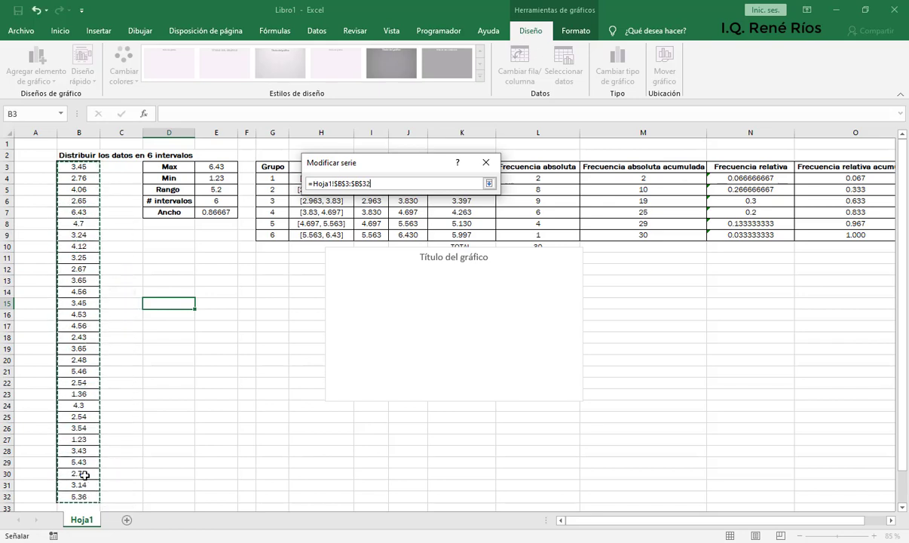
left_click(490, 183)
left_click(471, 408)
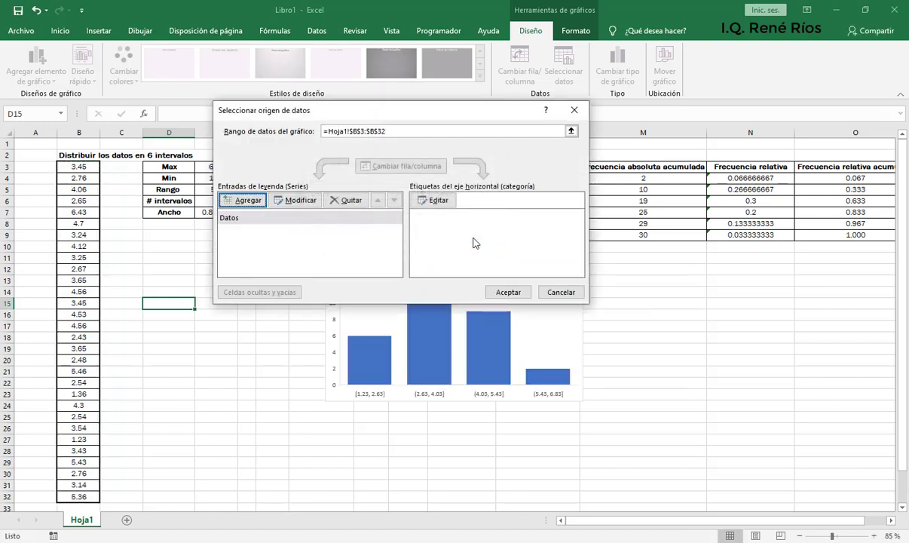
Assign the Intervalo cells H4:H9 as the histogram's horizontal axis labels and accept the data source
left_click(440, 200)
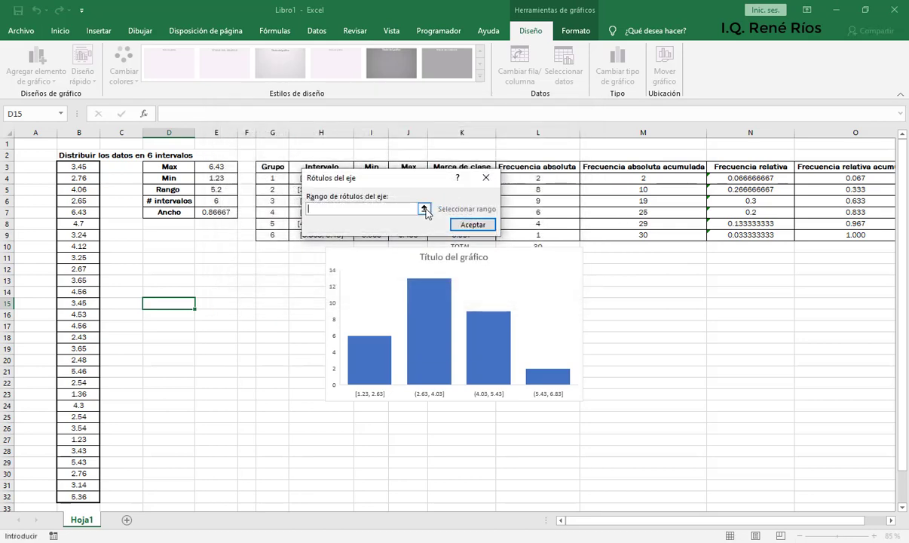
left_click_drag(399, 179, 465, 166)
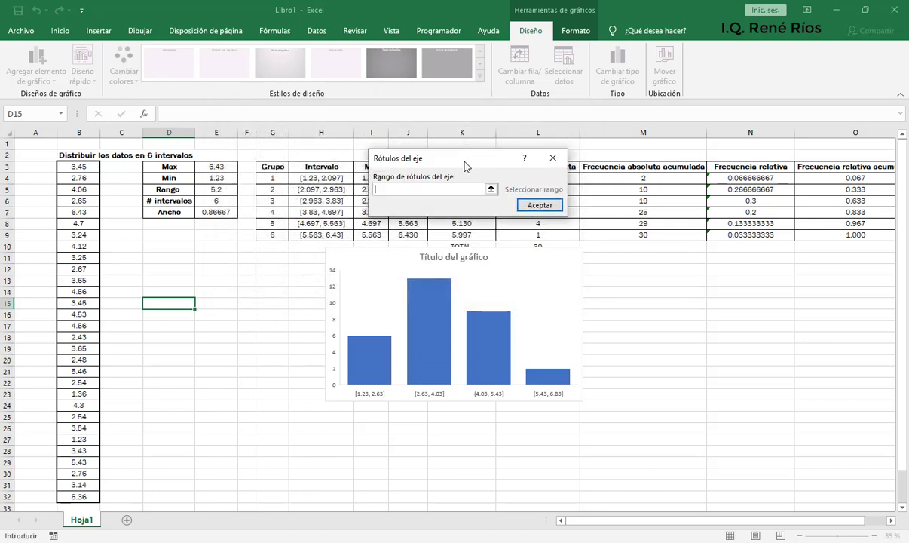
left_click(491, 189)
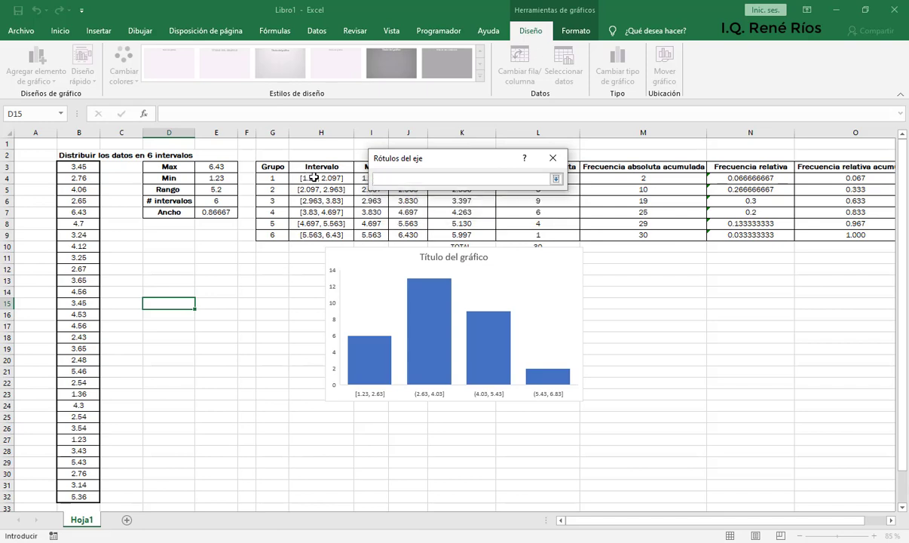
left_click_drag(308, 177, 314, 232)
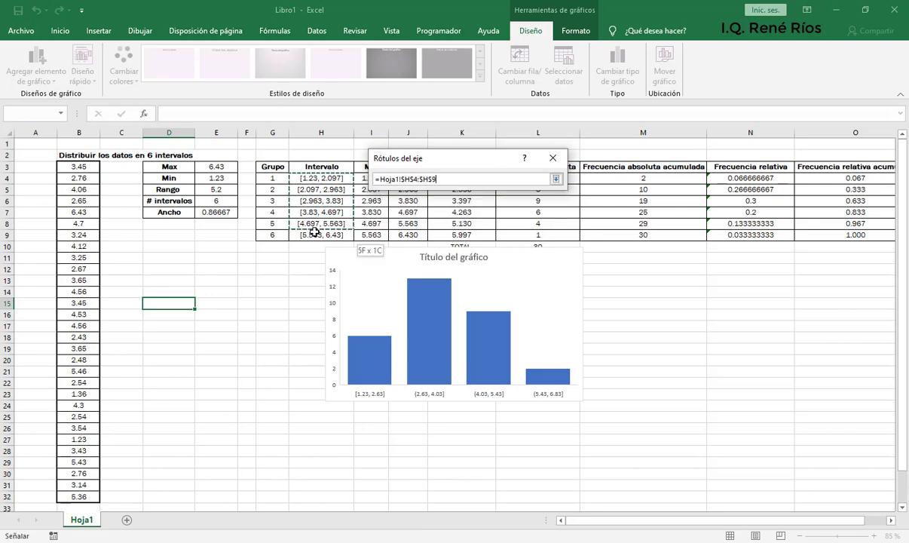
left_click(555, 179)
left_click(539, 205)
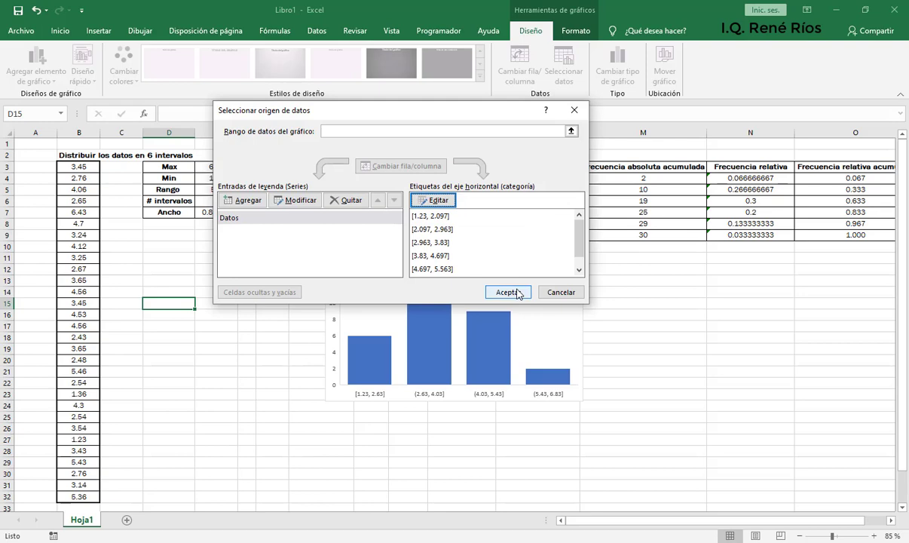
left_click(507, 293)
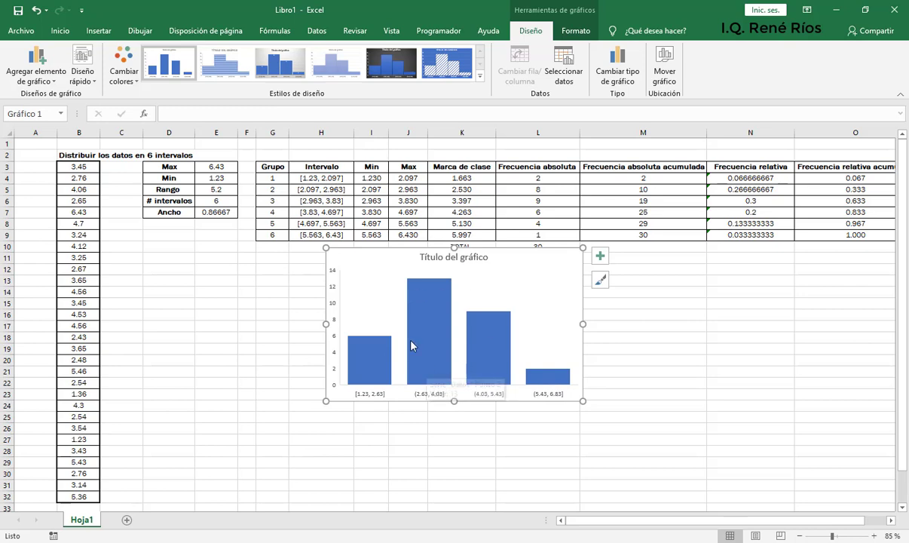
Set the number of bins on the histogram's horizontal axis to 6
mouse_move(426, 367)
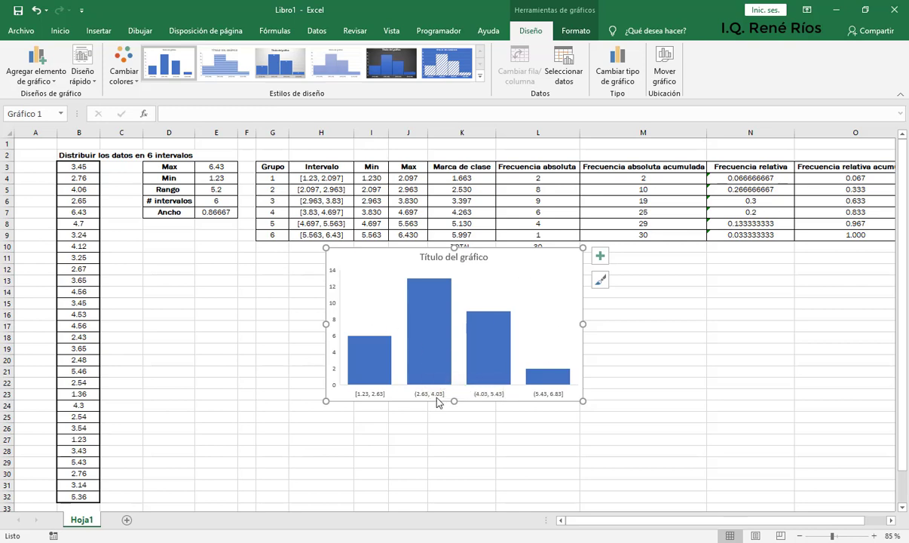
left_click(435, 398)
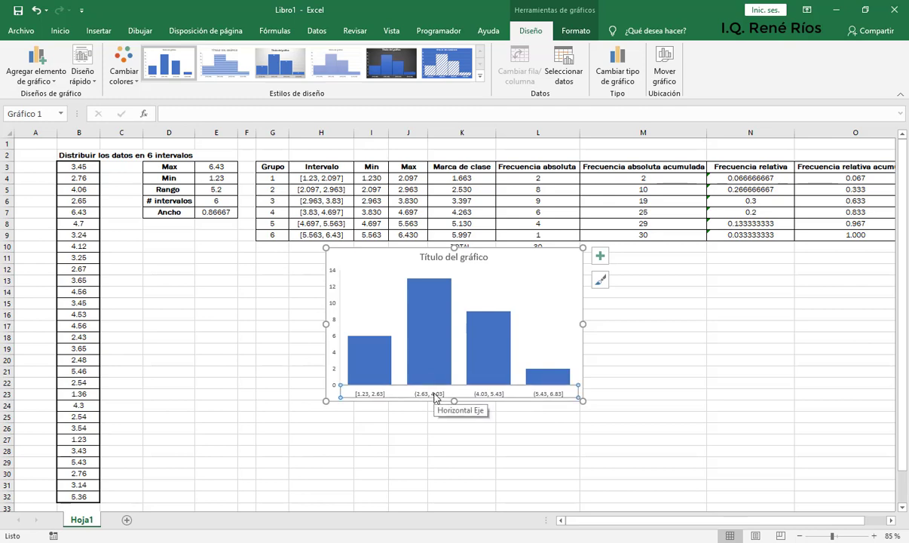
double_click(435, 399)
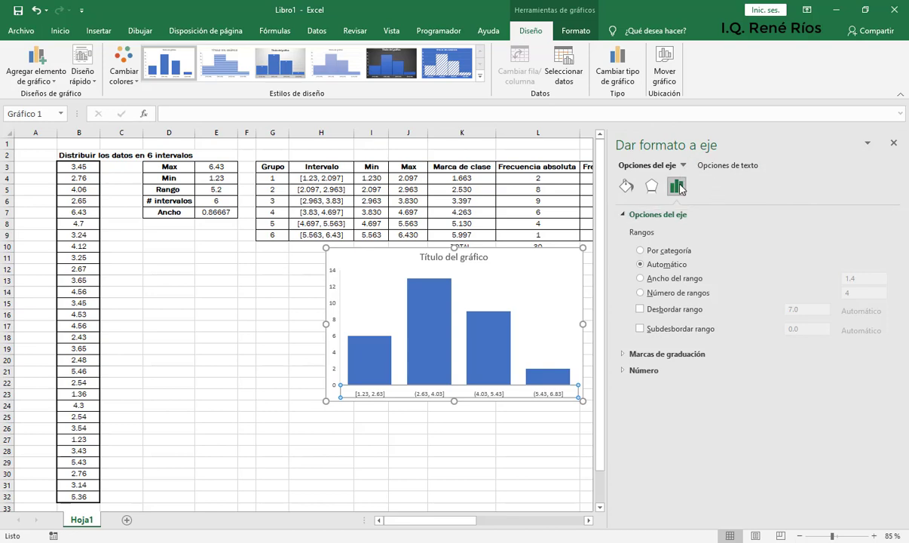
left_click(641, 292)
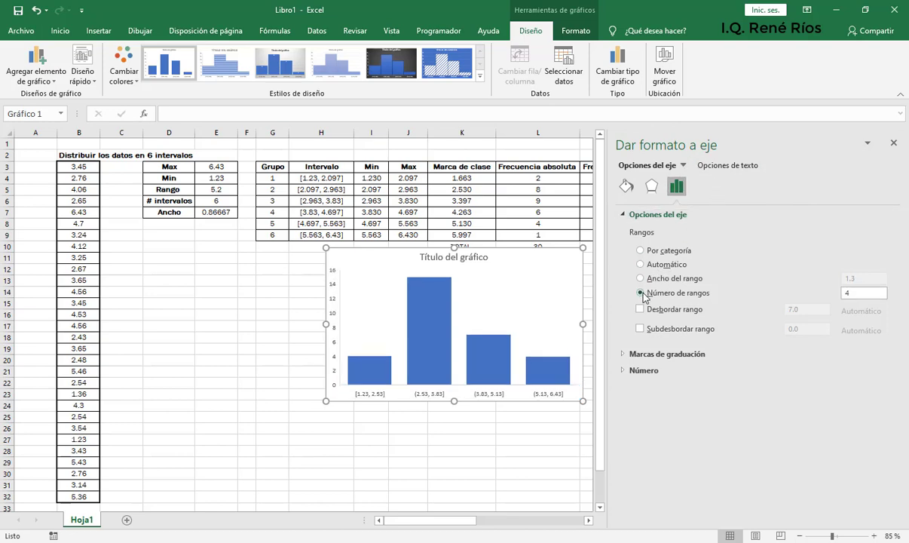
left_click_drag(854, 293, 835, 294)
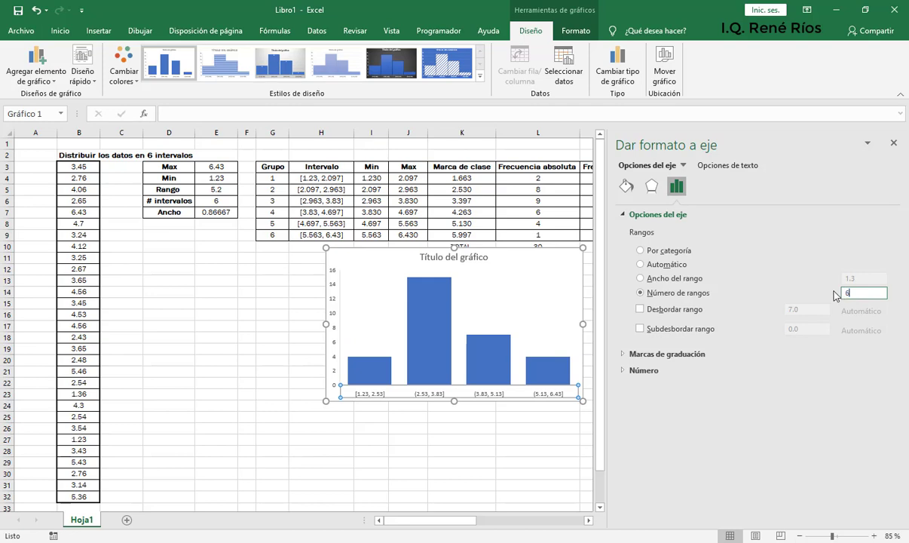
type("6")
left_click(519, 462)
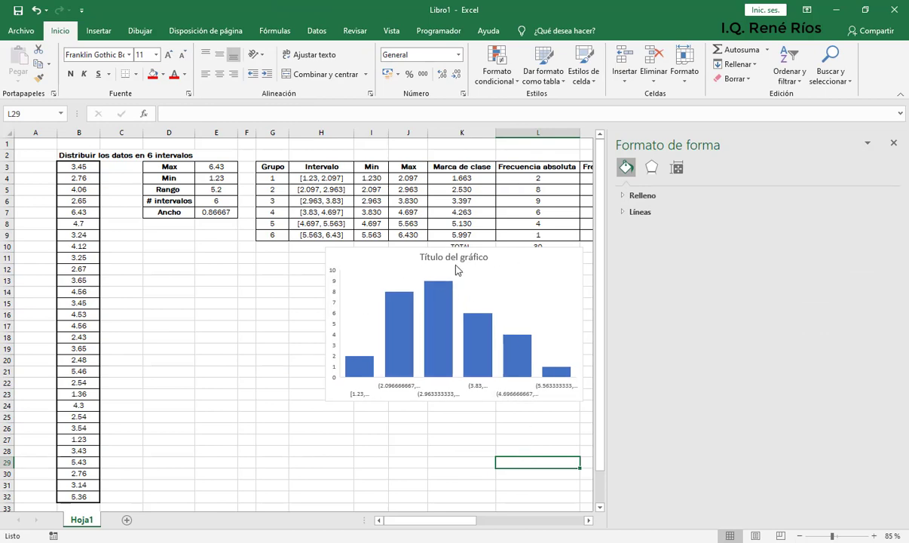
Format the histogram's horizontal axis labels as Número with 3 decimal places and close the formatting options
mouse_move(445, 290)
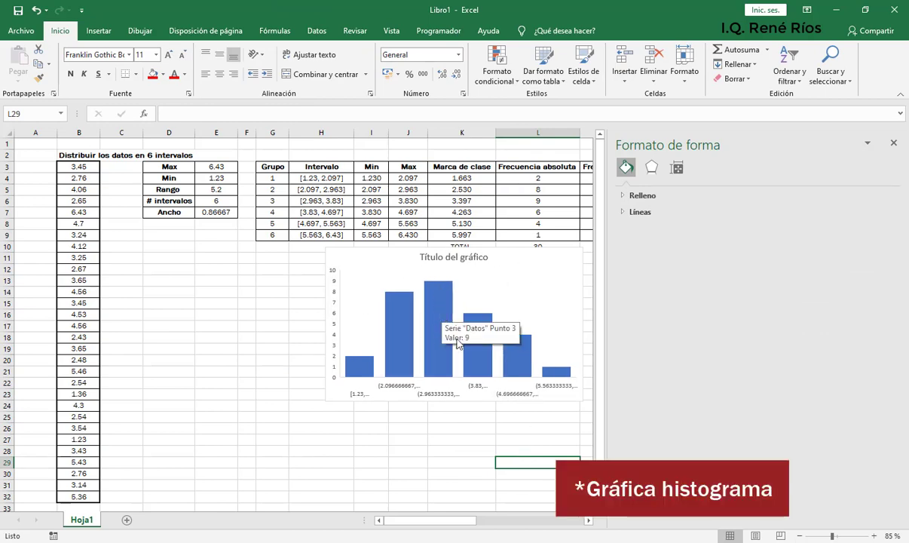
left_click(391, 388)
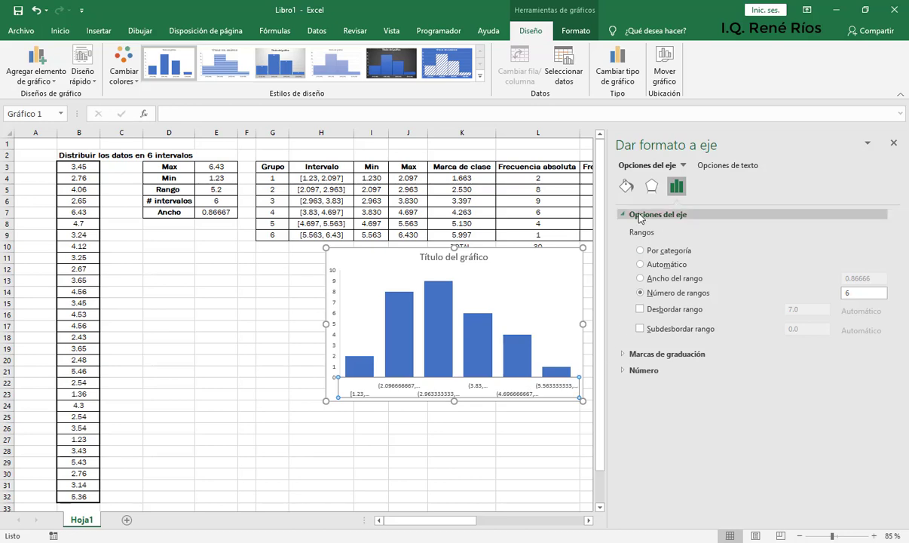
left_click(622, 369)
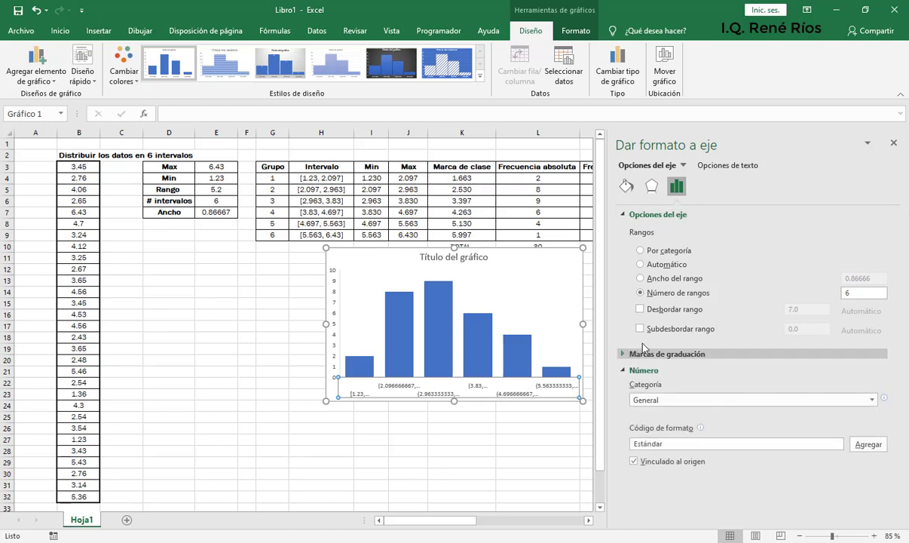
left_click(689, 400)
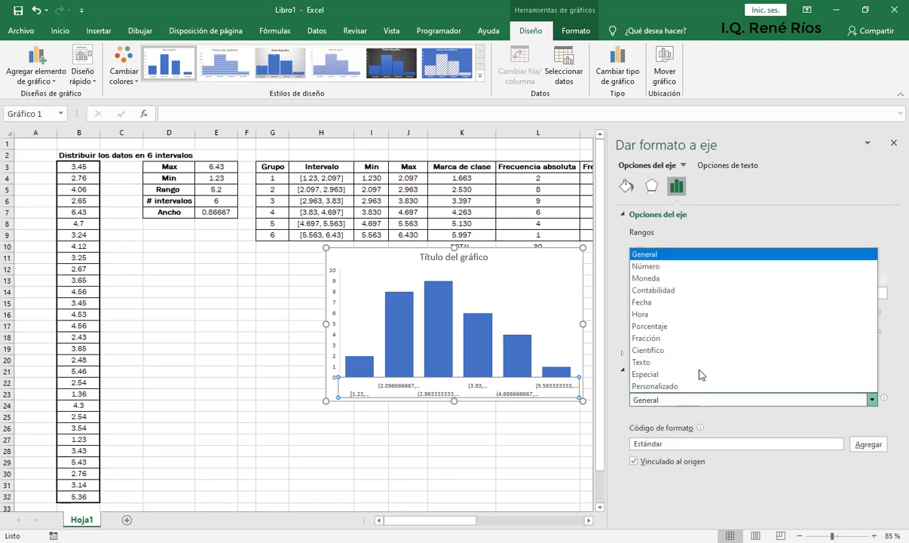
left_click(683, 267)
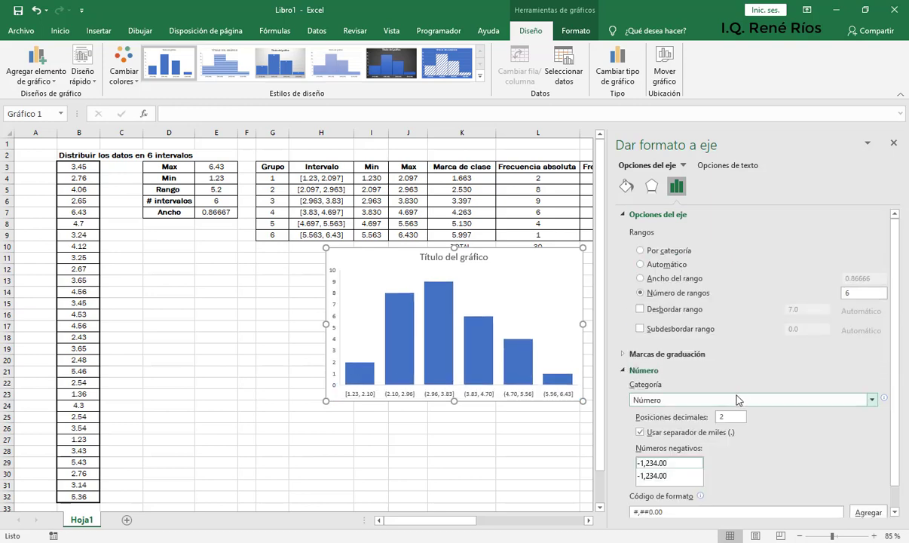
double_click(729, 416)
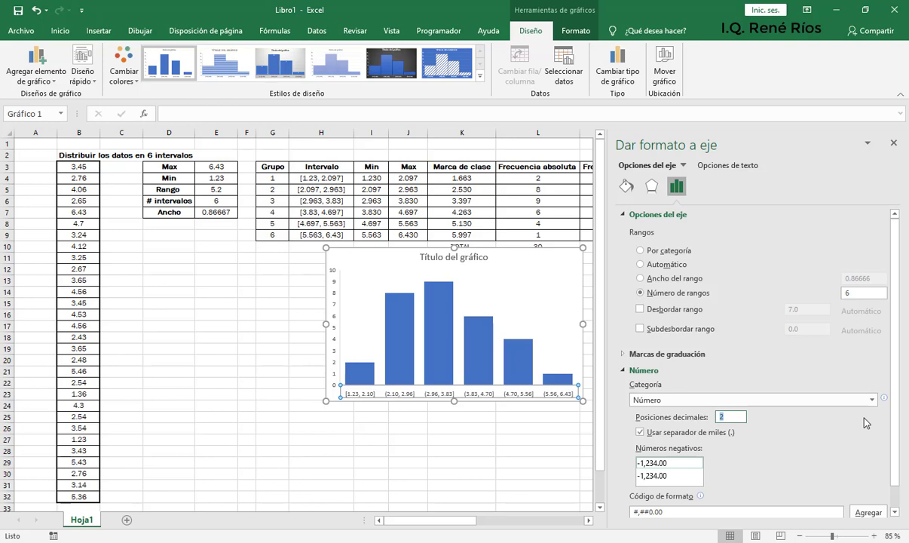
type("3")
left_click(460, 438)
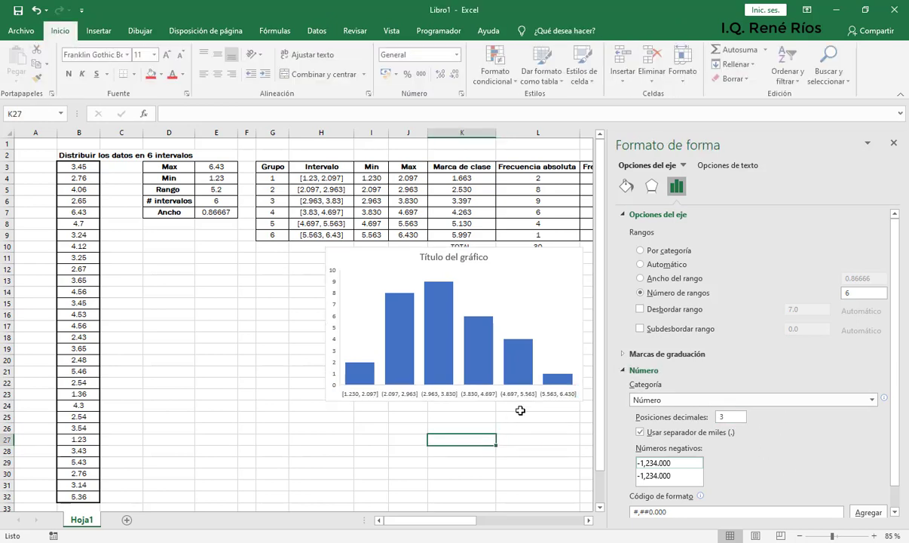
left_click(894, 144)
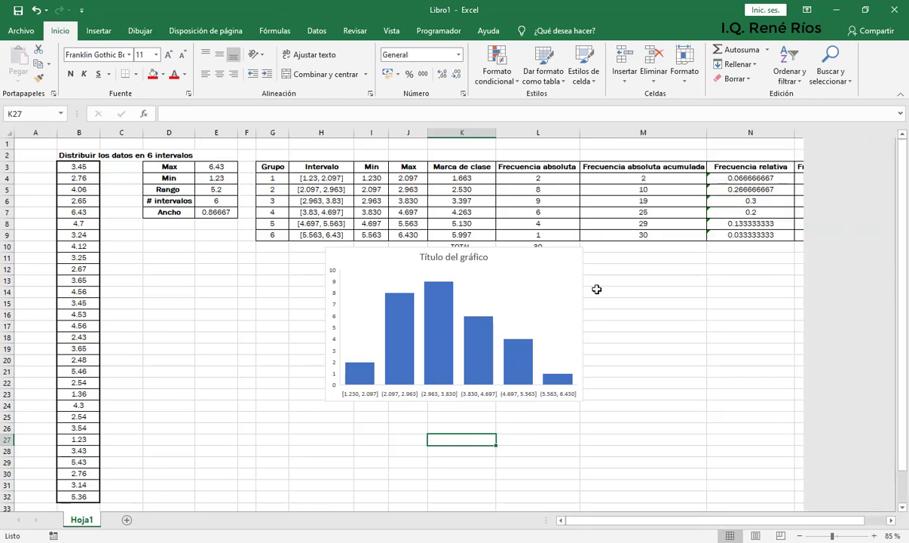
Replace the chart title with Histograma
left_click(452, 256)
left_click_drag(489, 257, 418, 257)
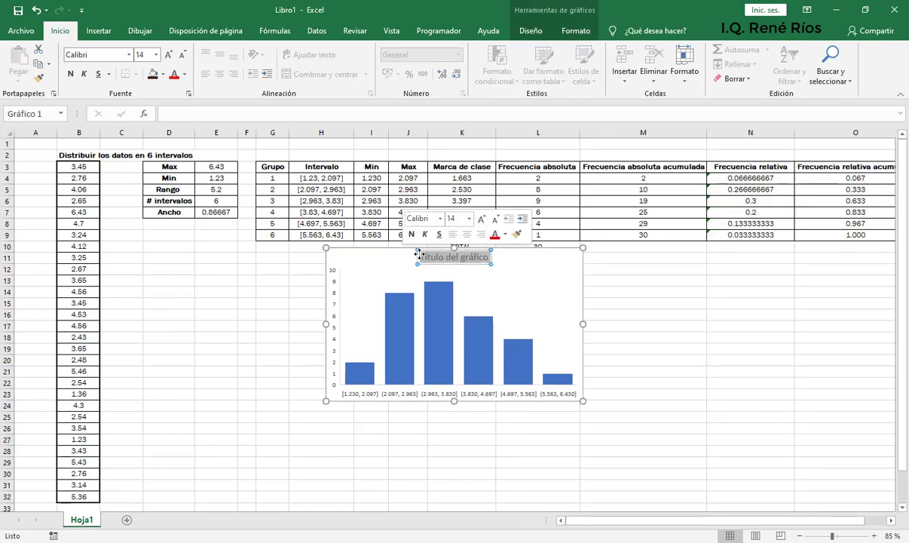
type("His")
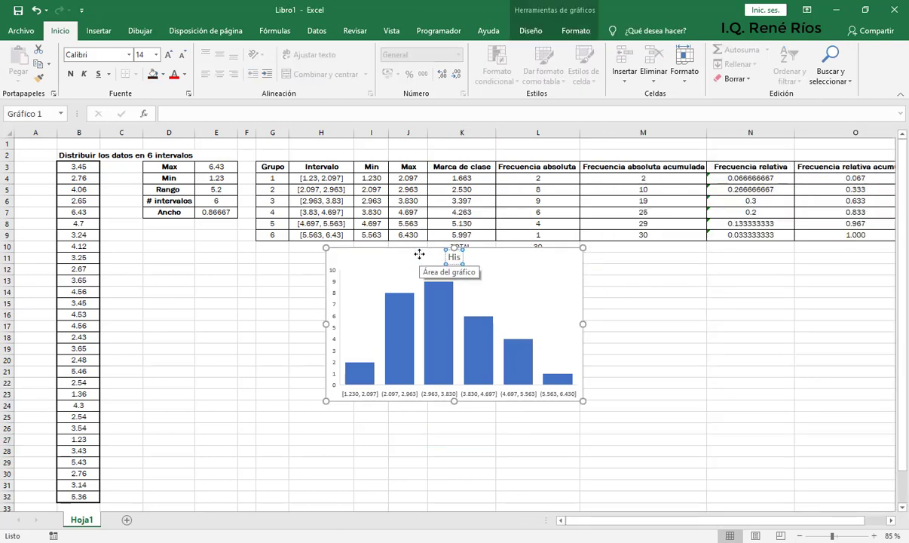
type("tograma")
left_click(586, 258)
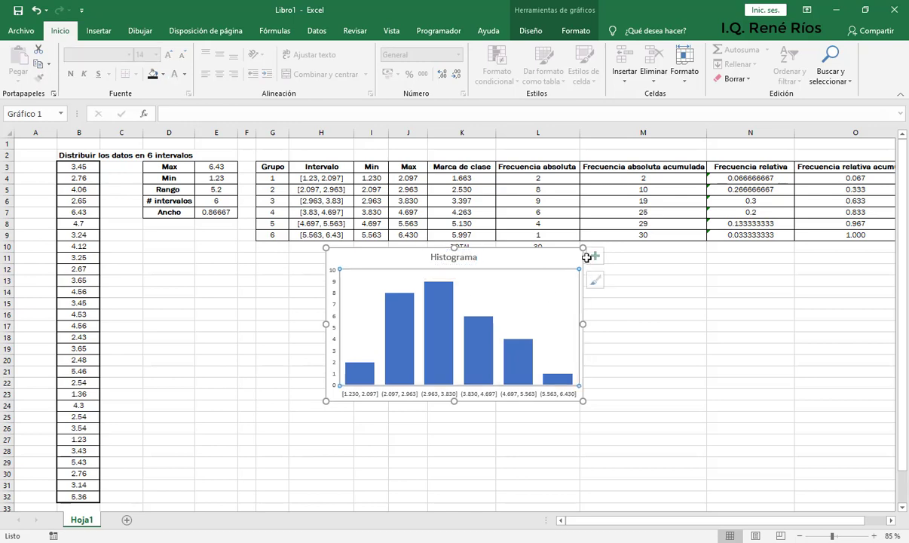
Add axis titles to the histogram and replace the horizontal axis title with Clases
left_click(595, 256)
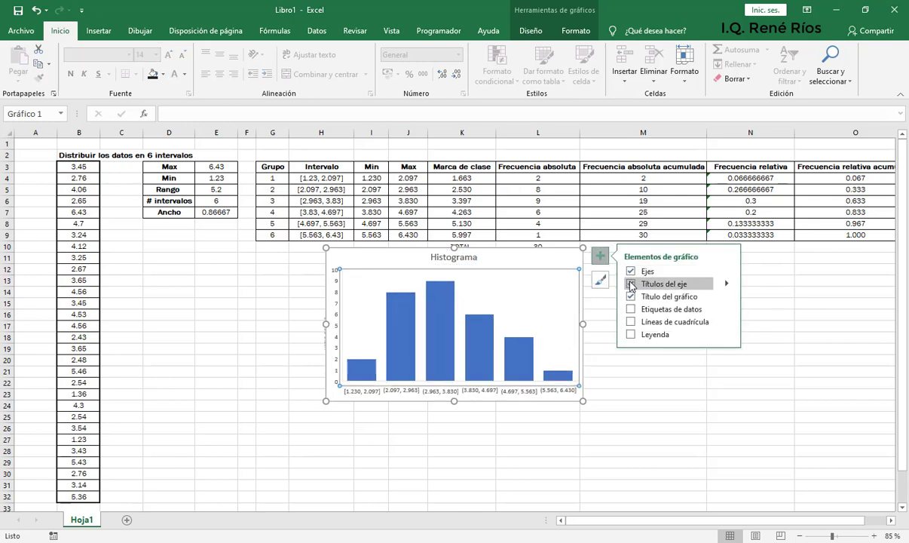
left_click(631, 284)
left_click(467, 393)
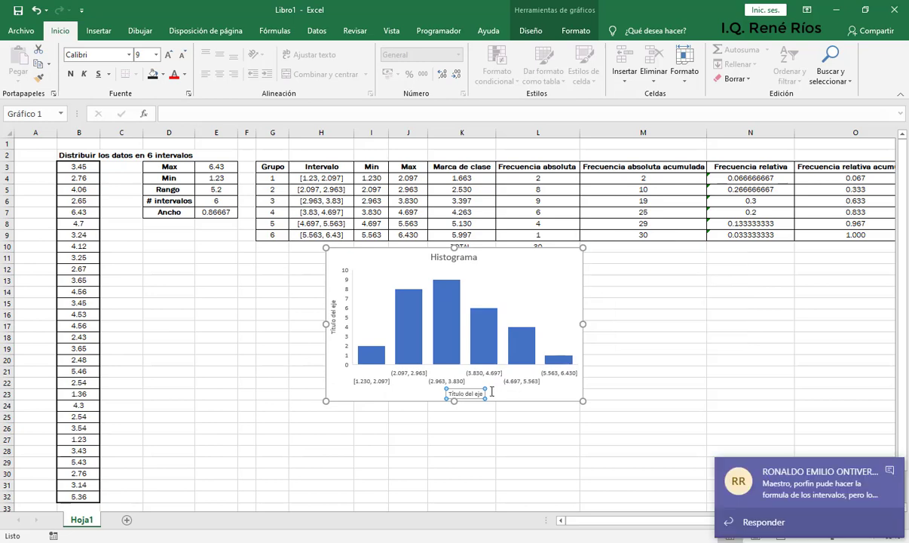
left_click_drag(448, 393, 492, 391)
type("d")
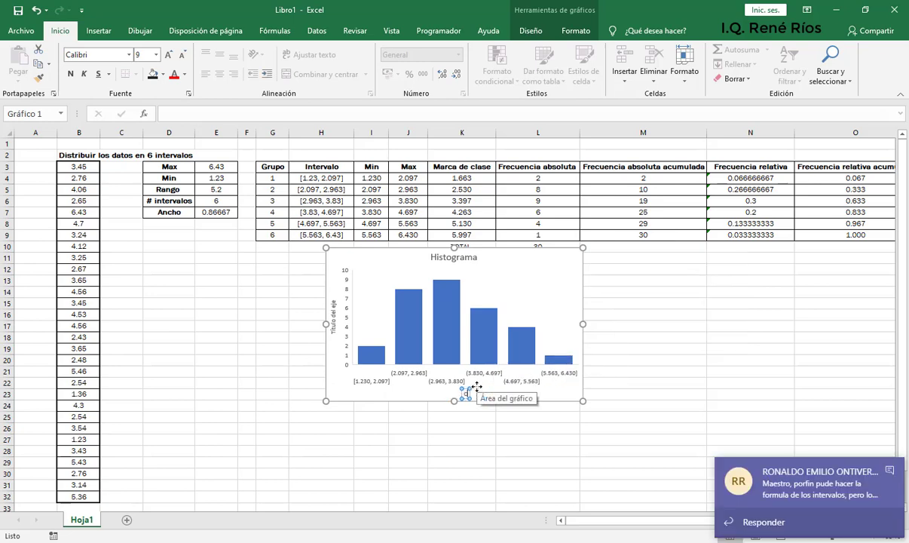
type("lases")
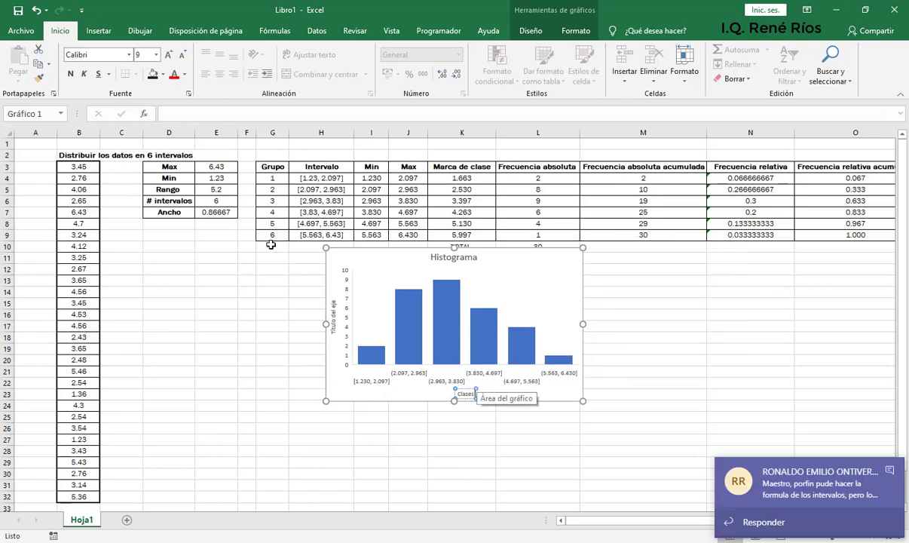
Replace the histogram's vertical axis title with Frecuencias
left_click(333, 317)
left_click_drag(333, 333, 338, 294)
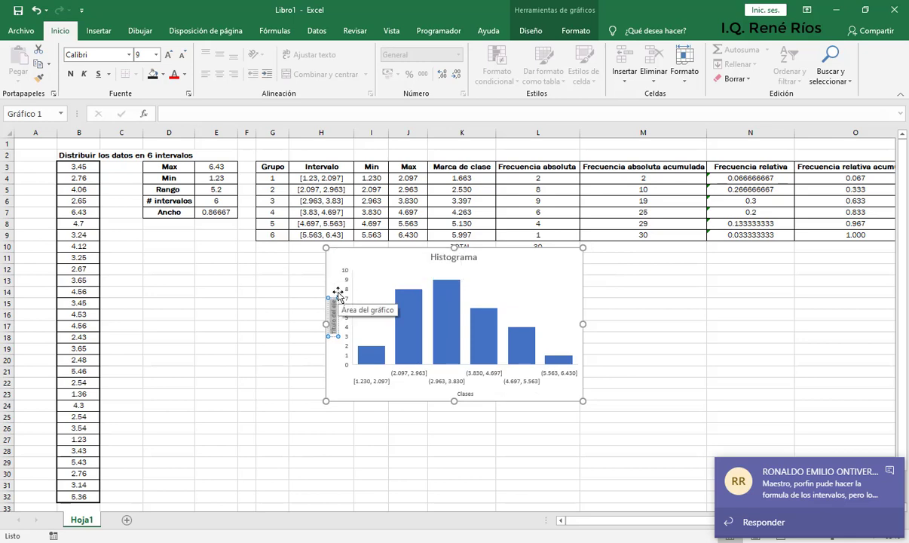
type("Frecuencia")
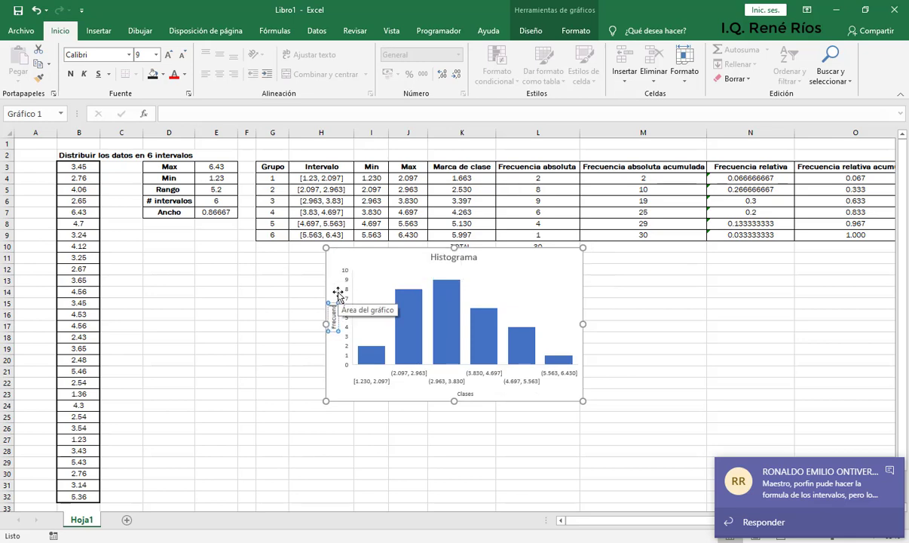
left_click(646, 427)
Enlarge the histogram slightly and move it to the empty area below the Max/Min/Rango table, beside the column B data
left_click(579, 405)
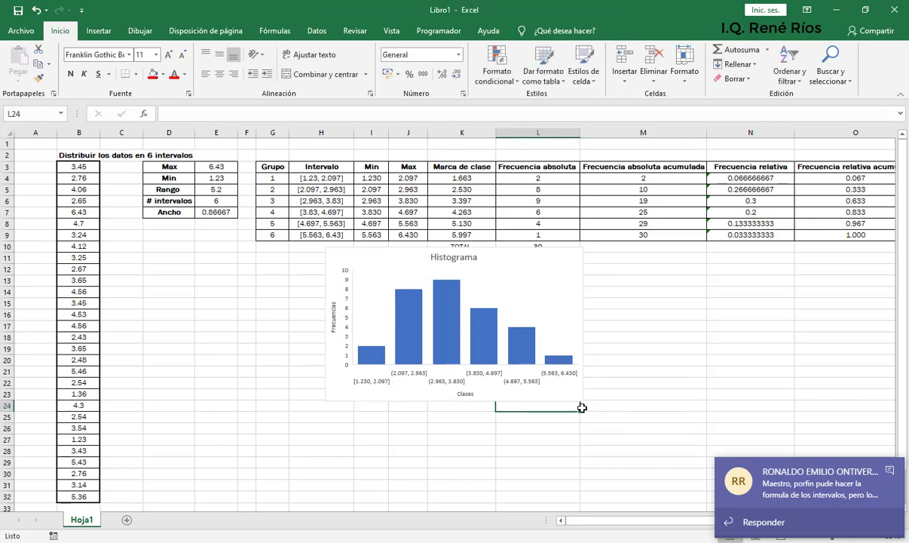
left_click(582, 361)
left_click_drag(583, 401, 608, 408)
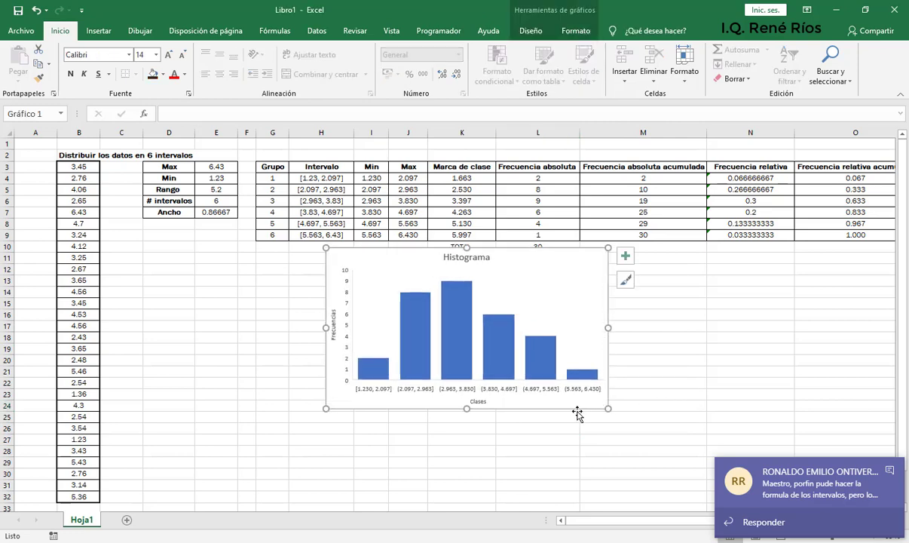
left_click_drag(548, 410, 262, 451)
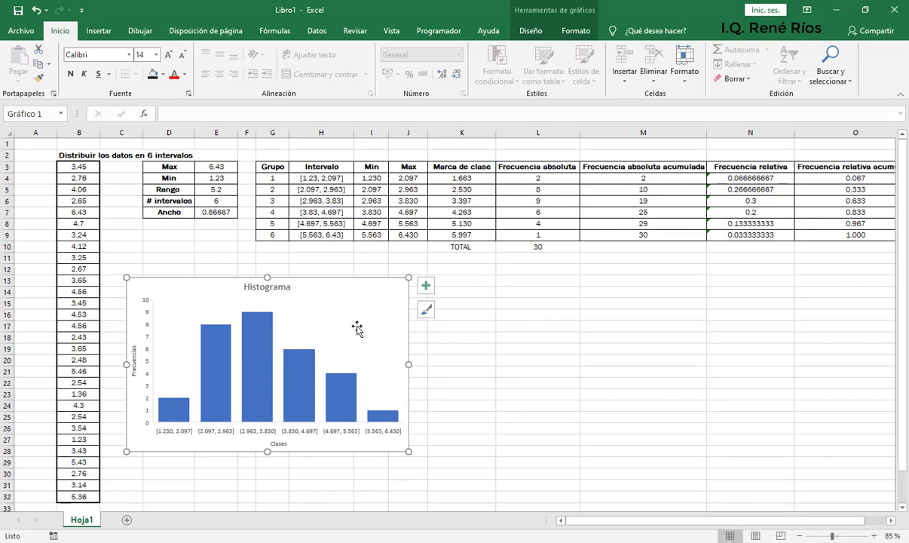
left_click(505, 351)
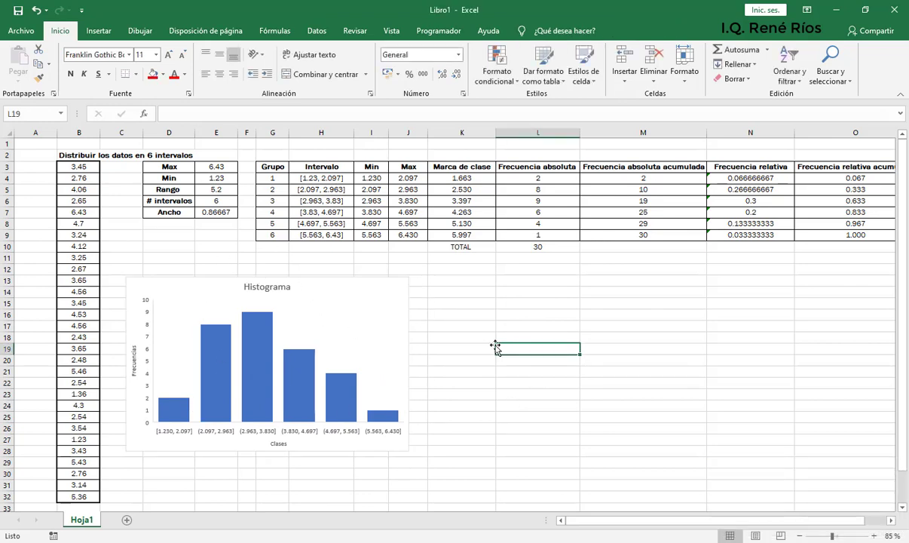
Open the Histograma function from the data analysis tools
left_click(315, 32)
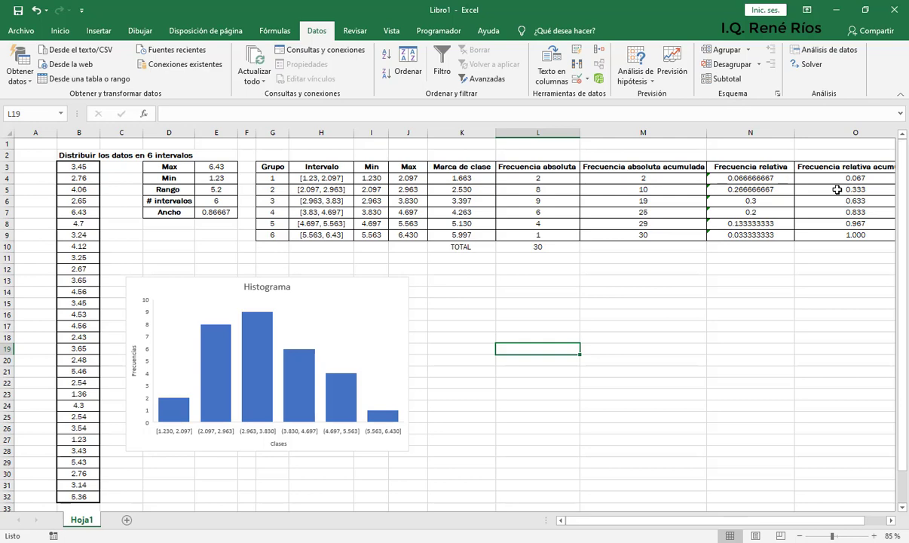
left_click(837, 49)
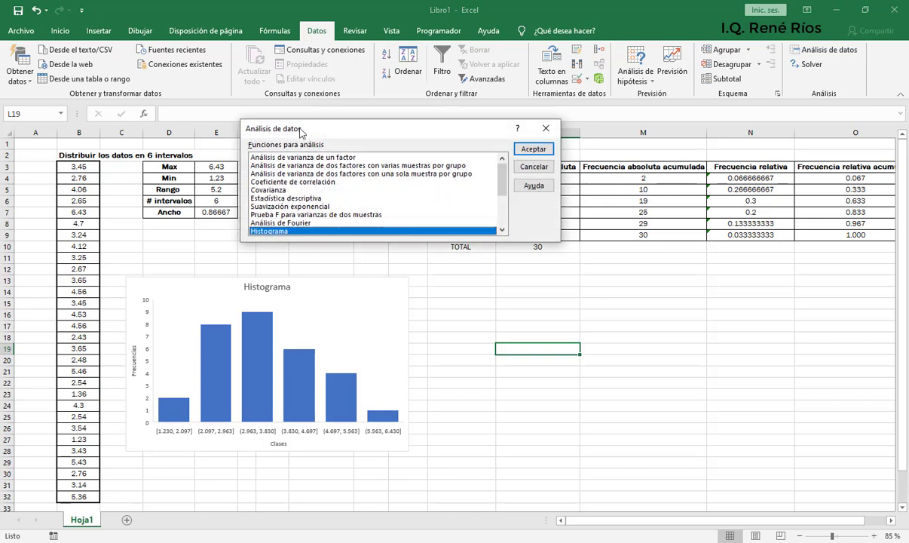
scroll(340, 150, "down", 1)
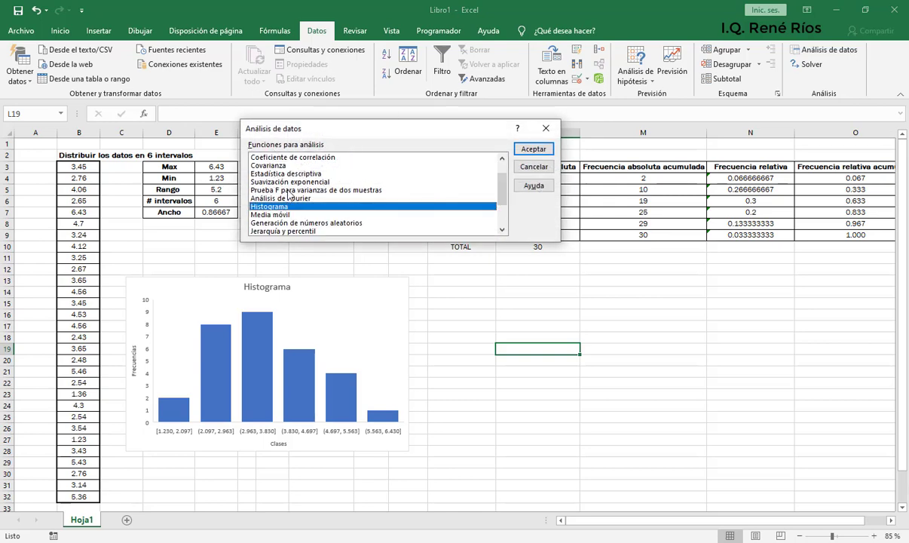
scroll(279, 166, "up", 1)
scroll(285, 174, "down", 1)
left_click(275, 214)
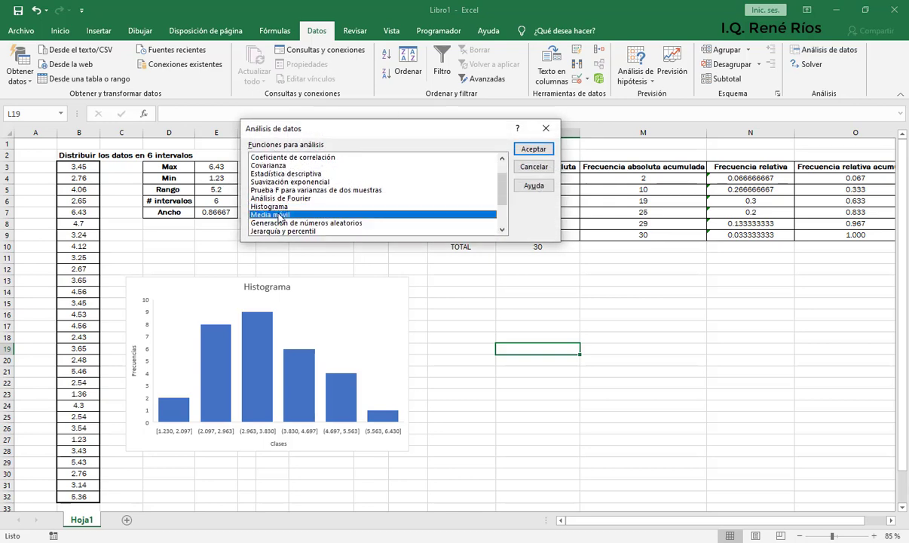
left_click(280, 208)
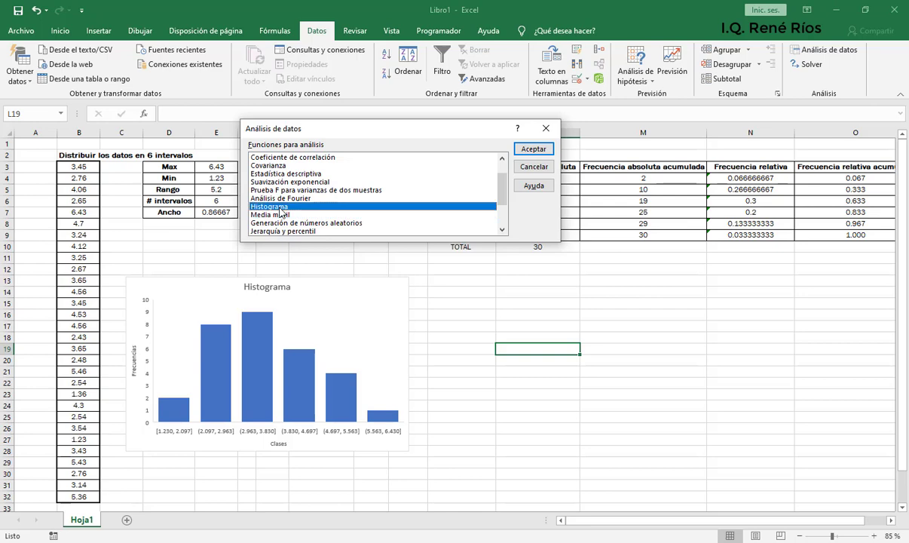
left_click(532, 149)
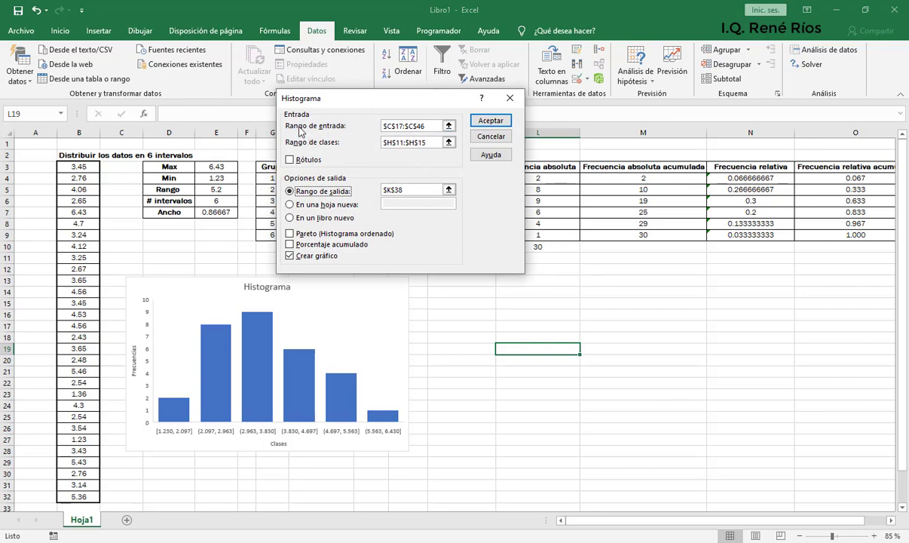
Set the Histograma analysis input range to B3:B32 and its class range to the Min cells I5:I9
left_click(449, 126)
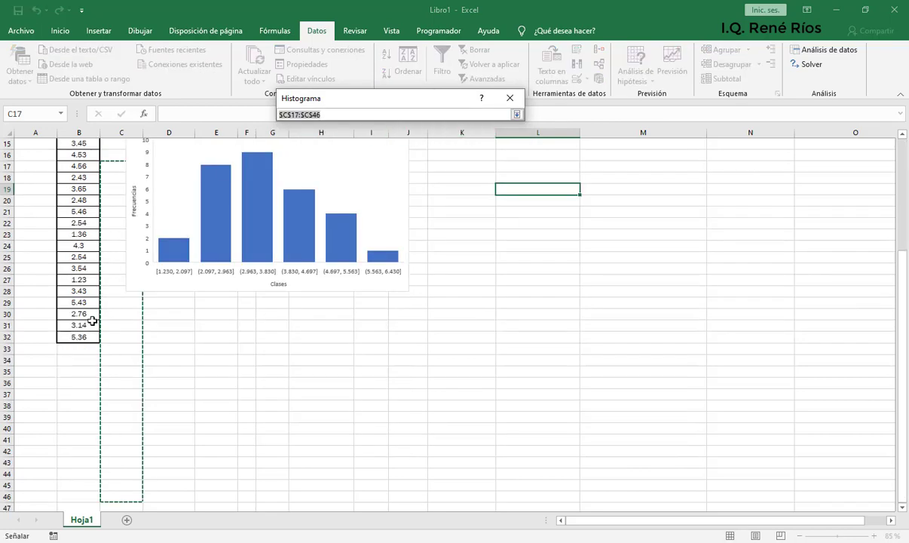
left_click_drag(78, 337, 78, 165)
left_click(517, 114)
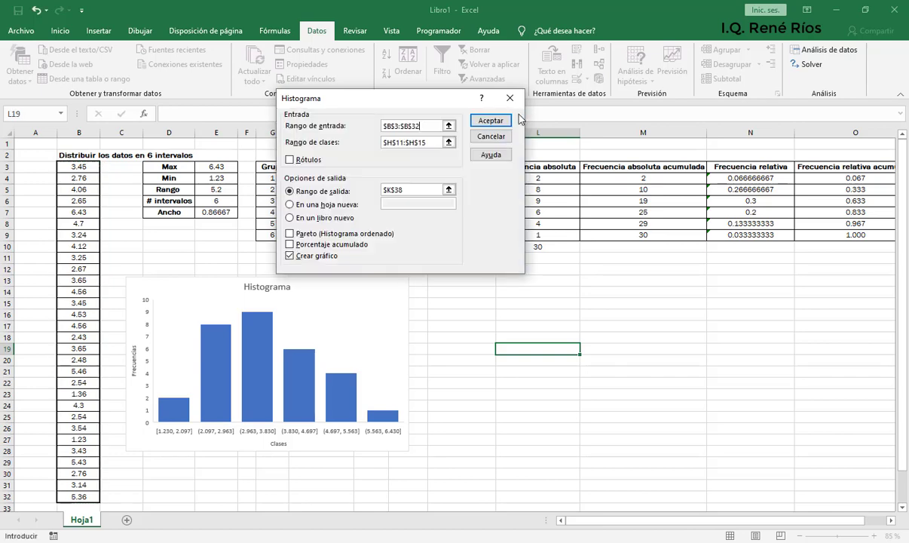
left_click(449, 145)
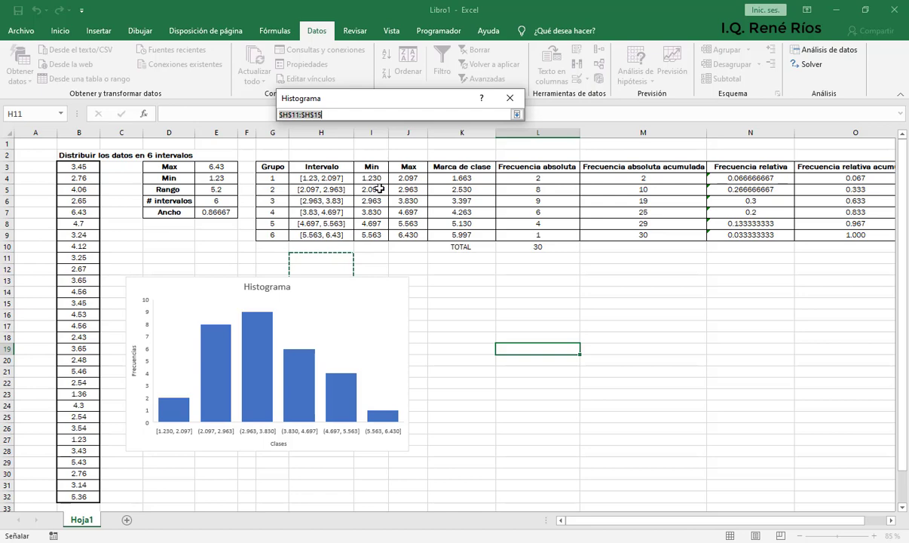
left_click_drag(377, 188, 372, 234)
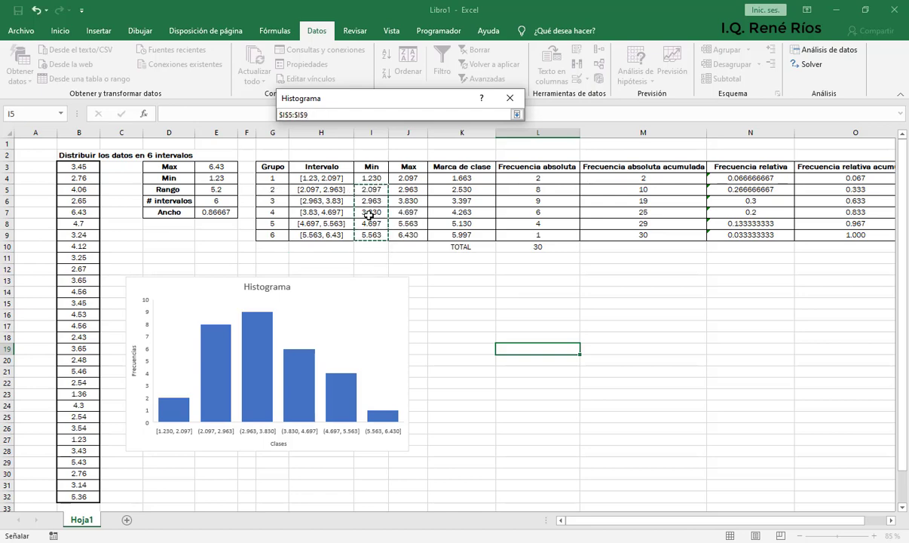
left_click(516, 115)
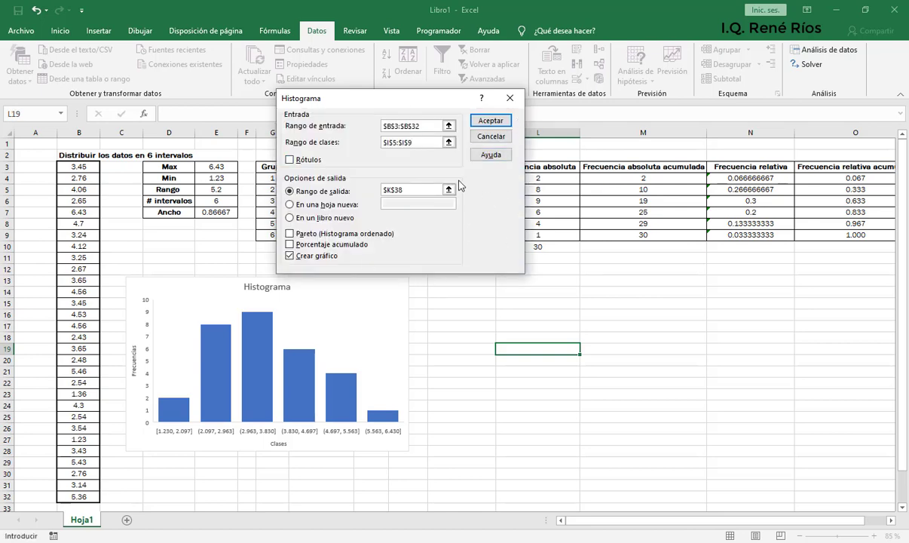
Set the analysis output range to cell L13 and generate the class frequency table with its chart
left_click_drag(358, 105, 523, 137)
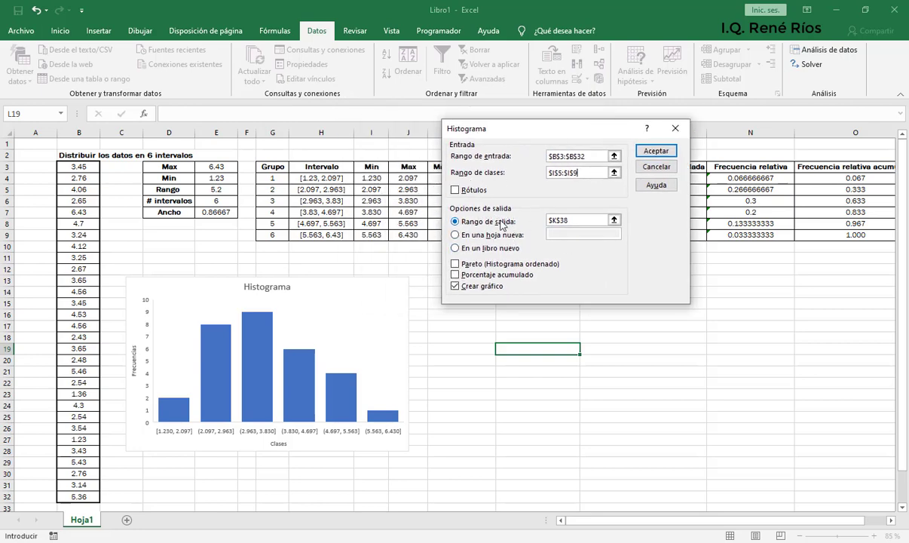
left_click(614, 219)
left_click(526, 211)
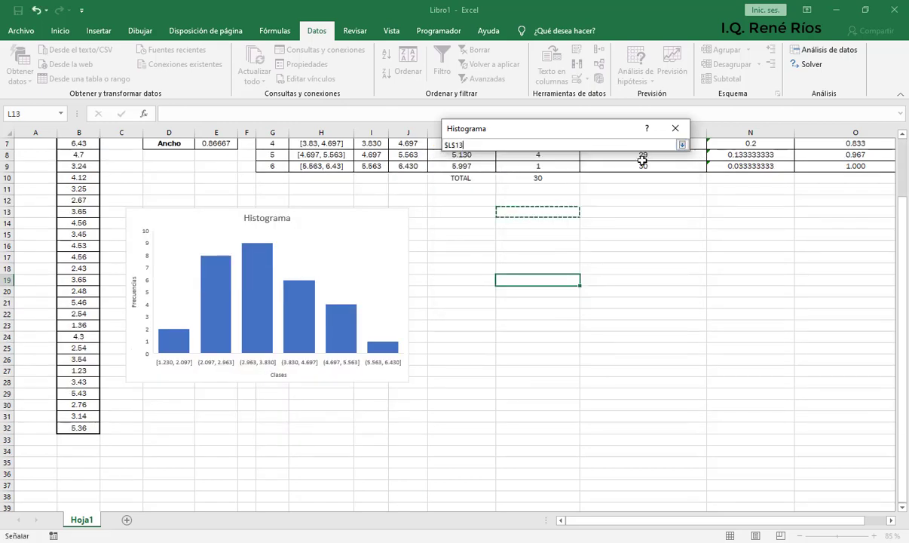
left_click(681, 144)
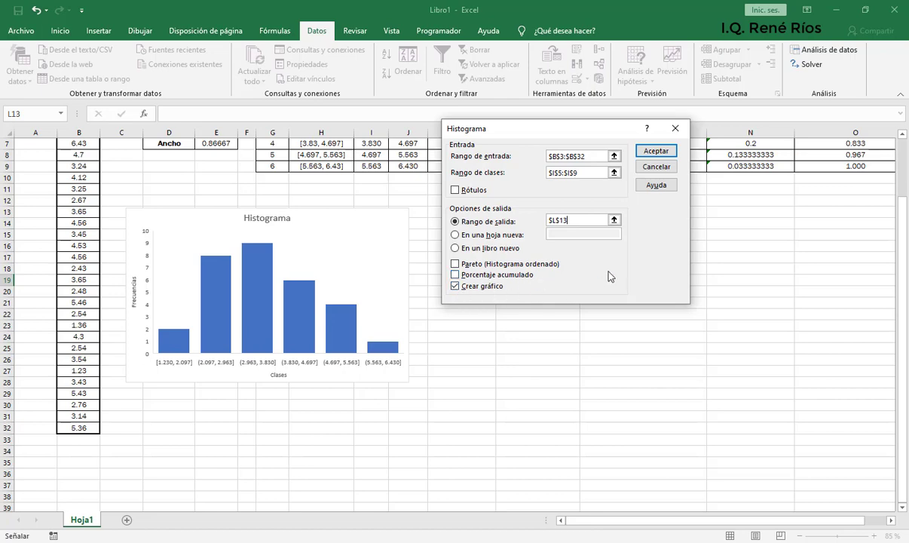
scroll(611, 276, "up", 1)
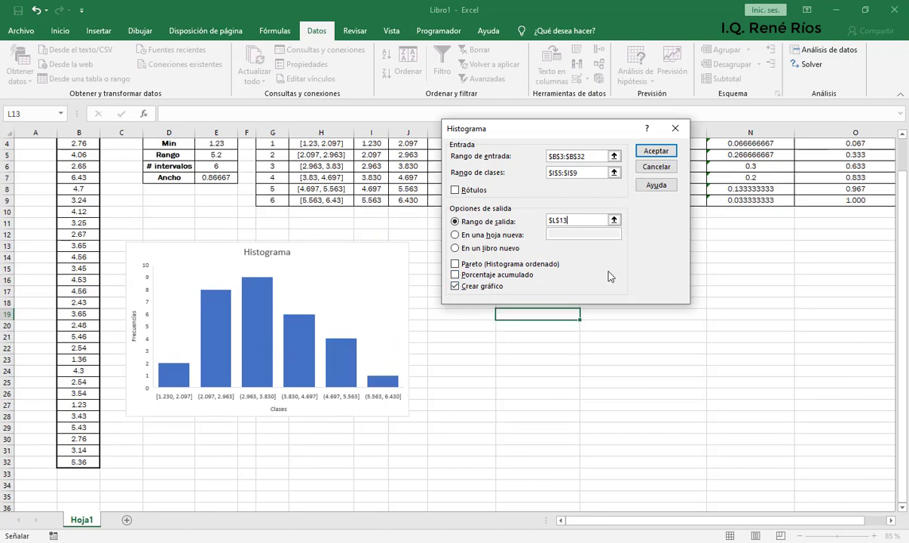
left_click(655, 152)
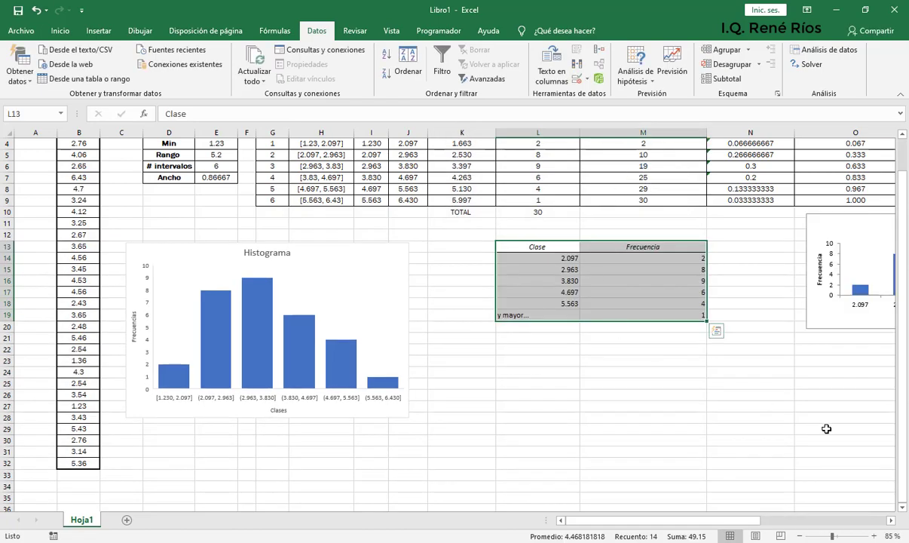
Move the newly generated histogram chart next to the Clase/Frecuencia table and enlarge its height
left_click_drag(739, 523, 809, 520)
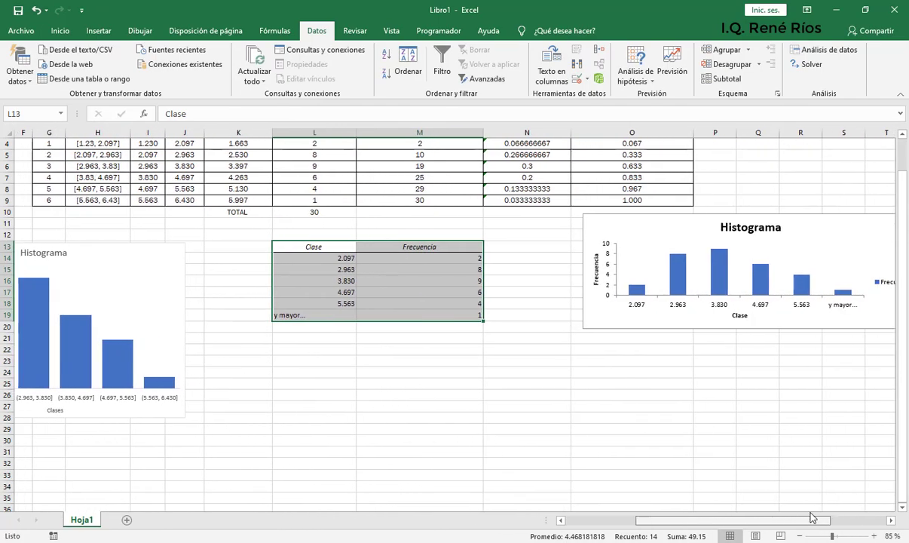
left_click(625, 358)
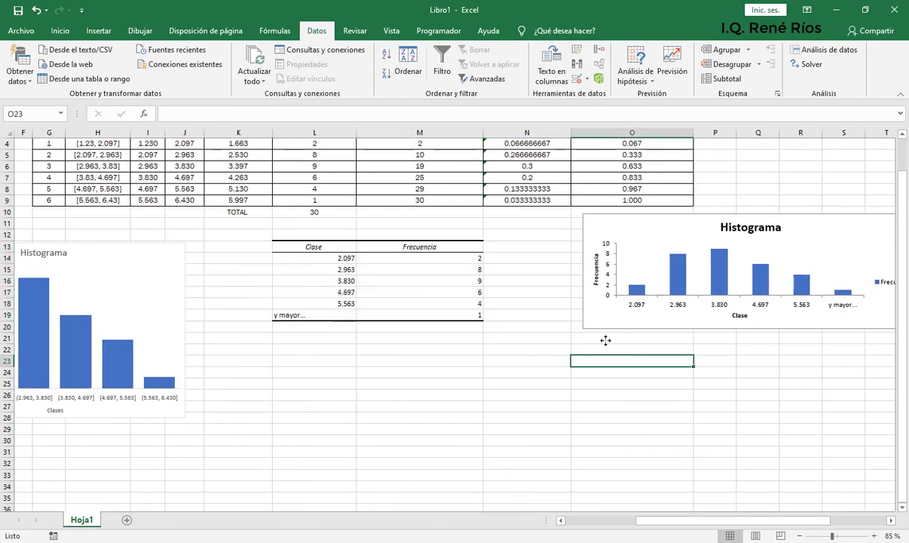
left_click_drag(639, 312, 549, 351)
left_click_drag(649, 367, 653, 417)
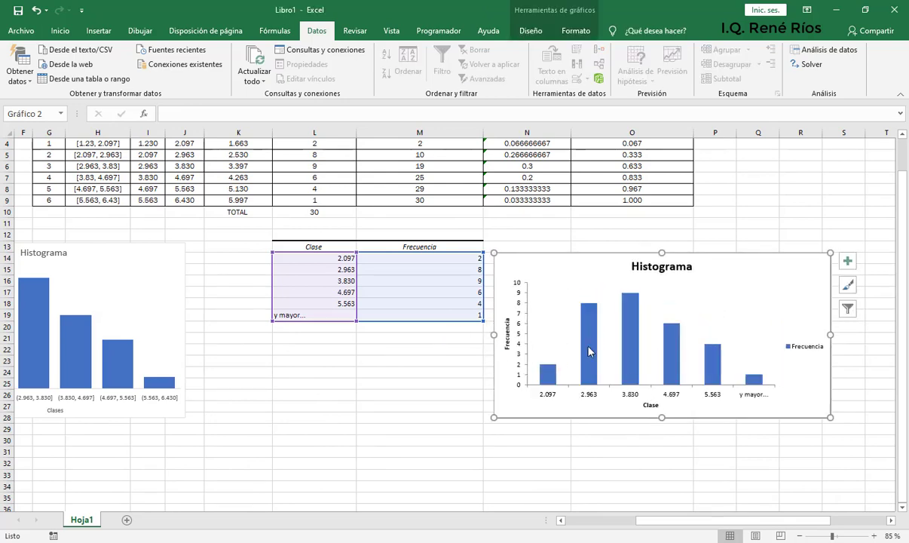
Replace the Clase values in L14:L19 with references to the Intervalo cells, entering =H4 in L14 and filling it down to L19
scroll(362, 324, "up", 1)
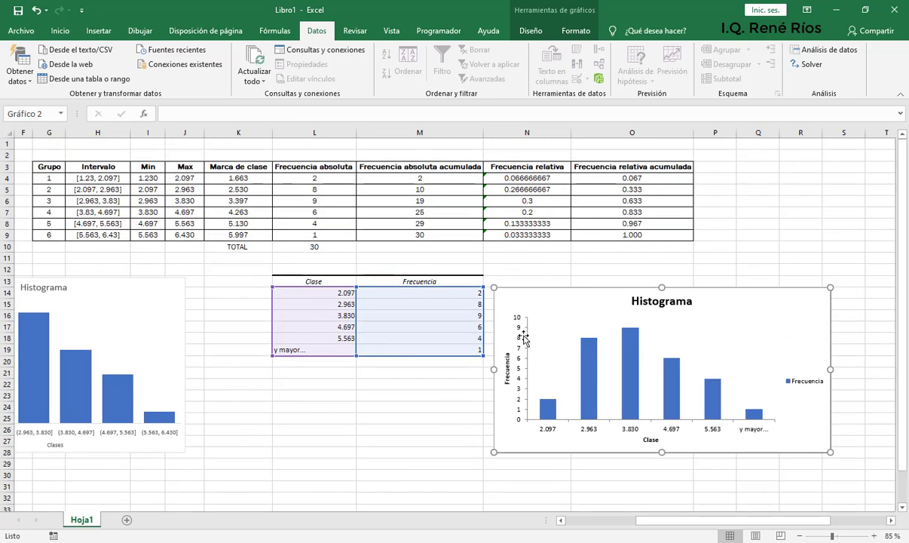
left_click(317, 300)
left_click(322, 291)
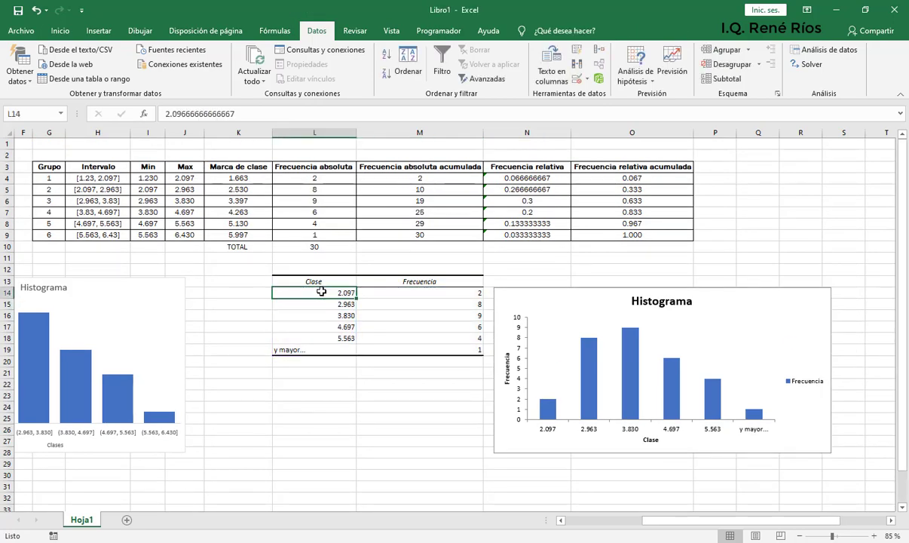
type("=")
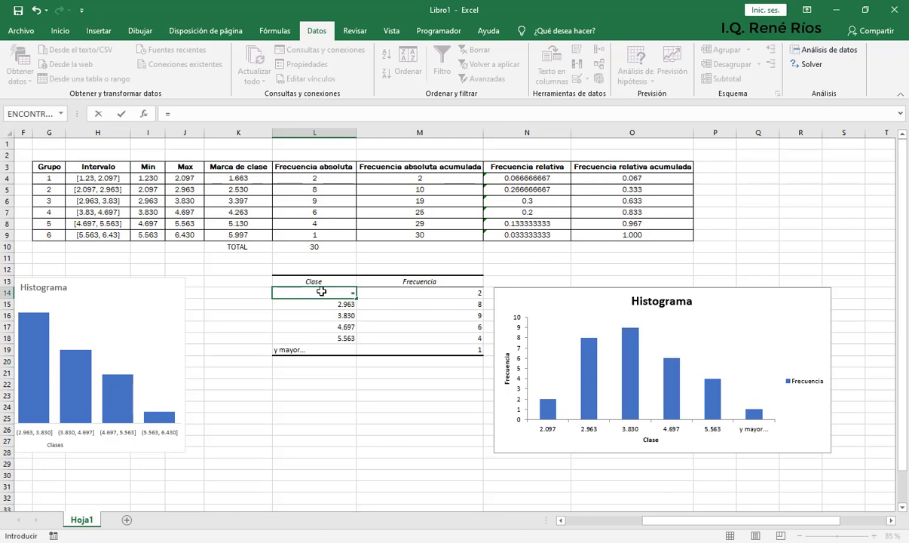
left_click(102, 178)
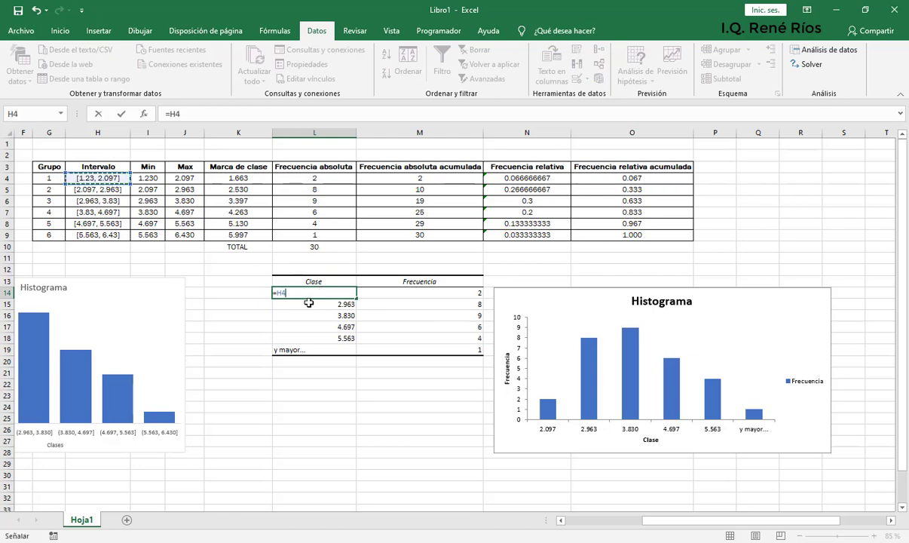
key("Return")
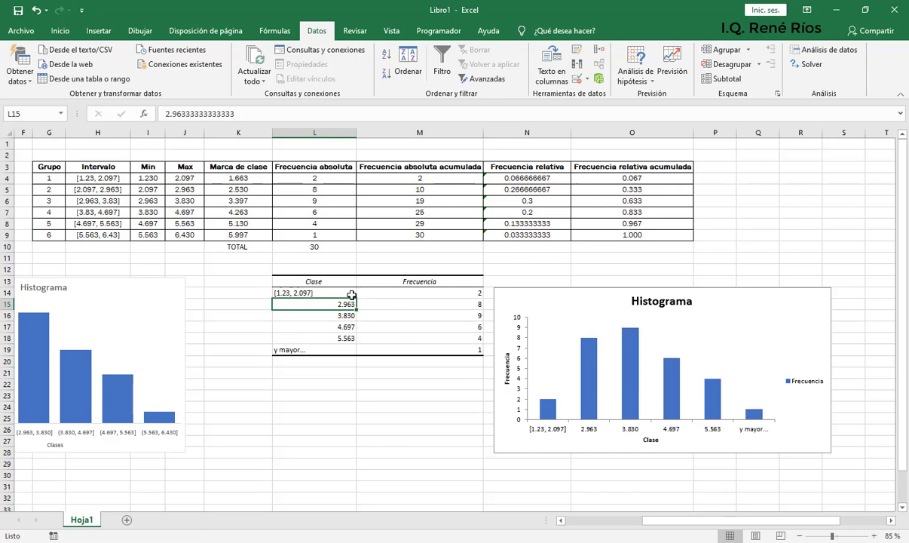
left_click(324, 292)
left_click_drag(356, 299, 348, 352)
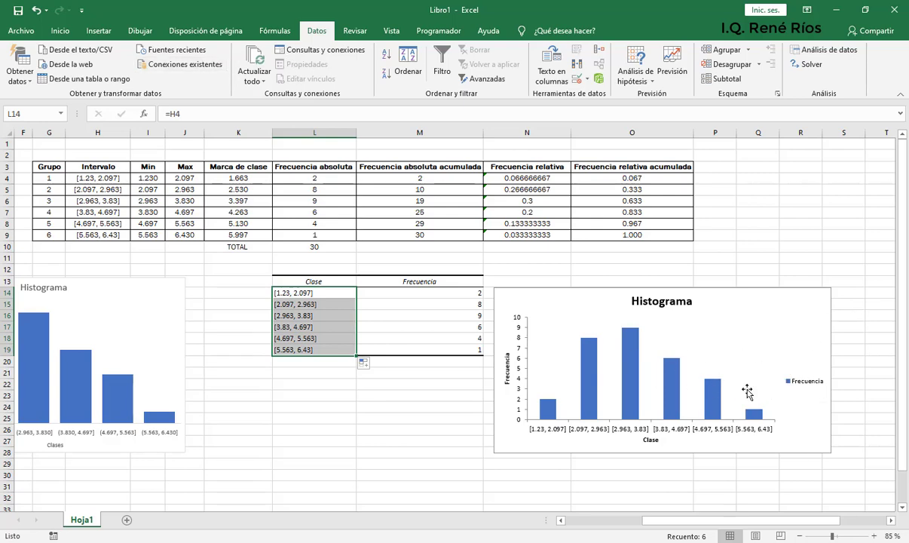
Delete the Frecuencia legend from the new histogram and set the gap width (Ancho del rango) of its bars to 0%
left_click(797, 382)
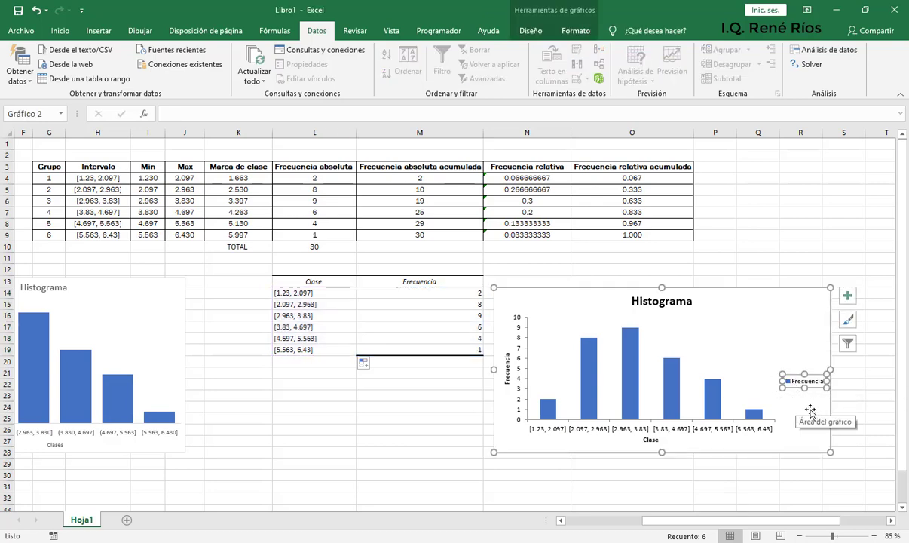
key("Delete")
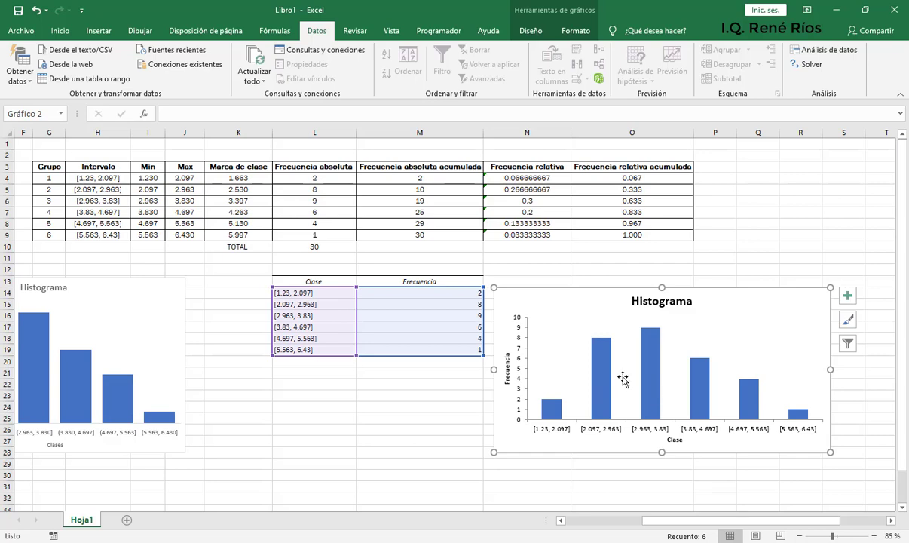
left_click(600, 387)
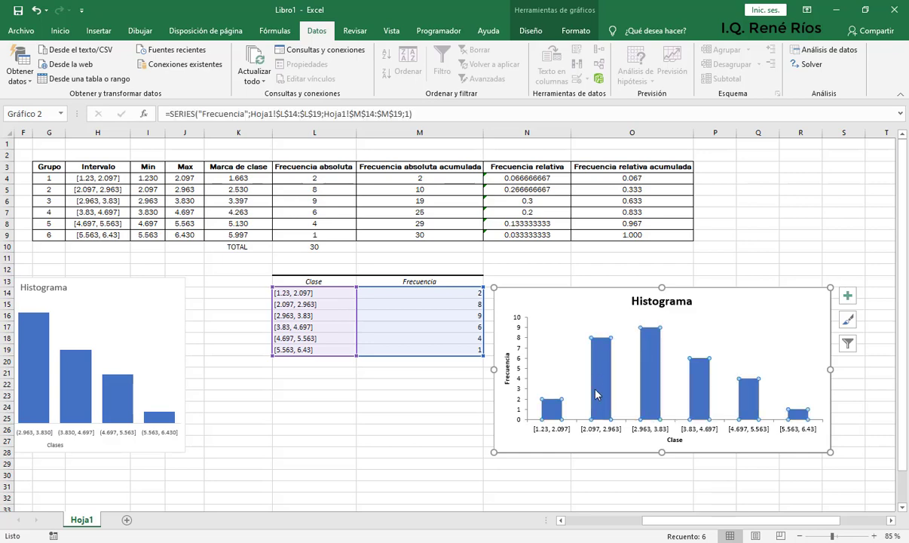
left_click(600, 385)
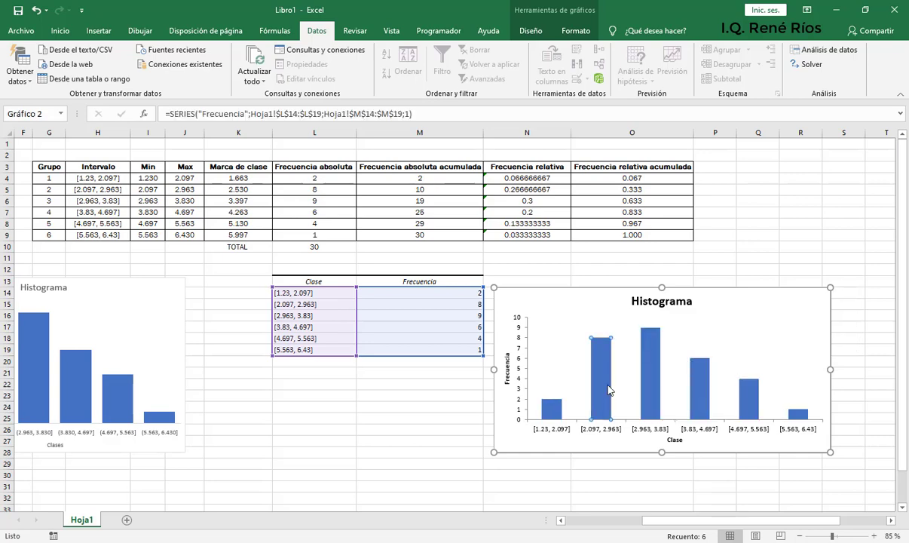
double_click(595, 389)
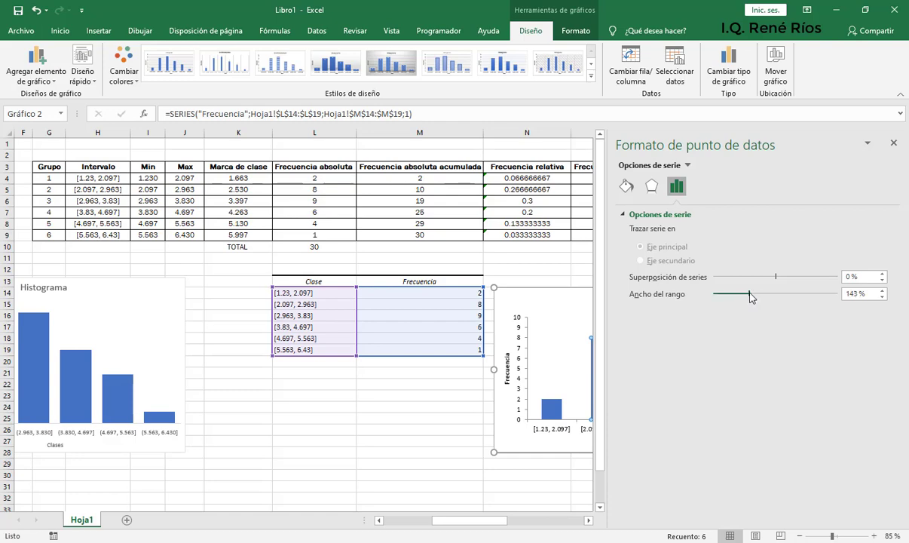
left_click_drag(753, 296, 724, 296)
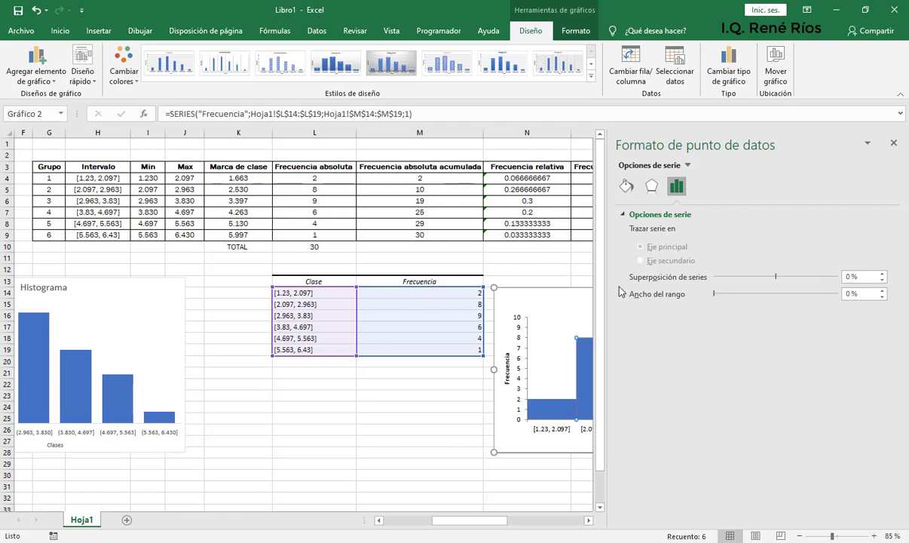
Move the chart over the Clase/Frecuencia table and set the gap width of the whole series to 5%, then close the formatting options
left_click_drag(510, 293, 288, 278)
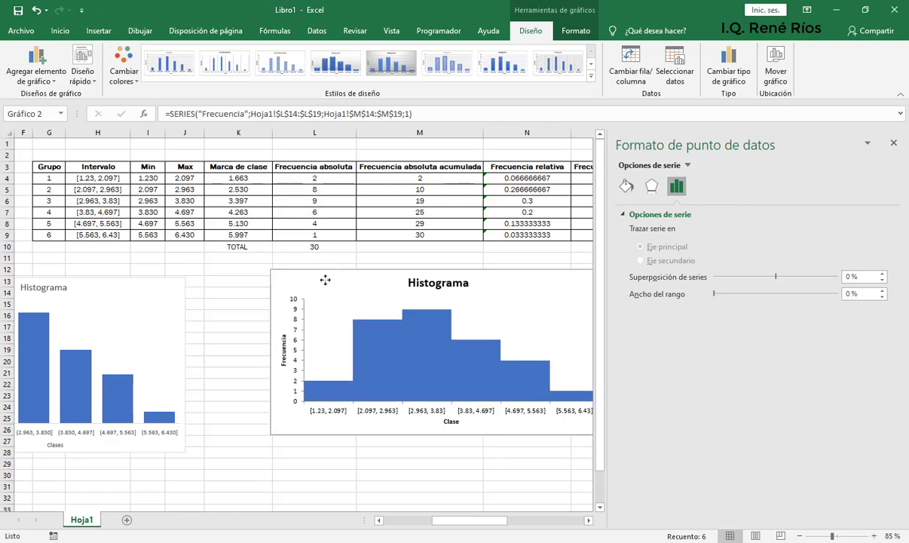
left_click(493, 351)
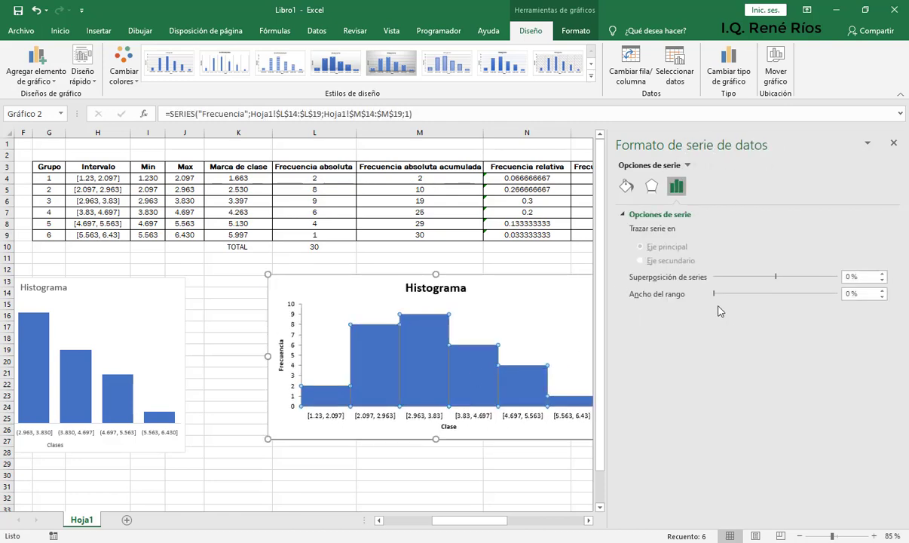
left_click(716, 294)
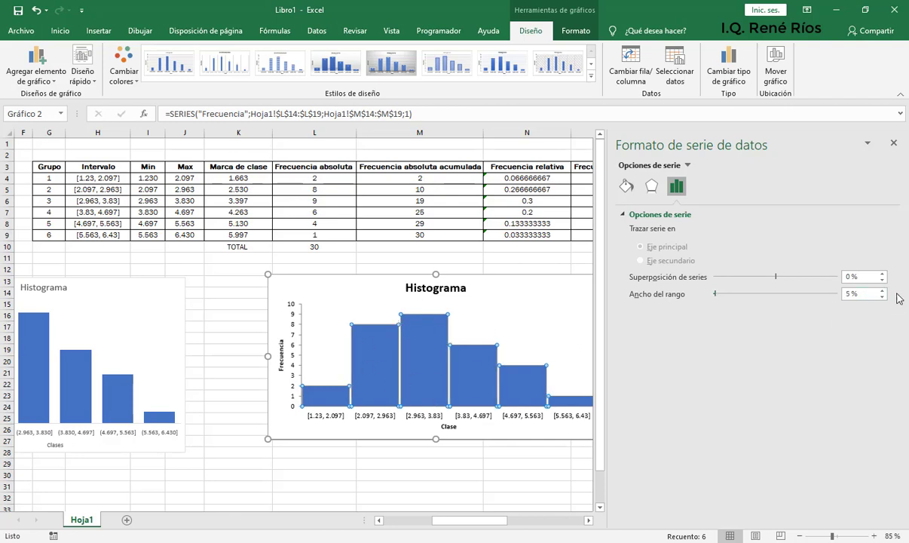
left_click(516, 261)
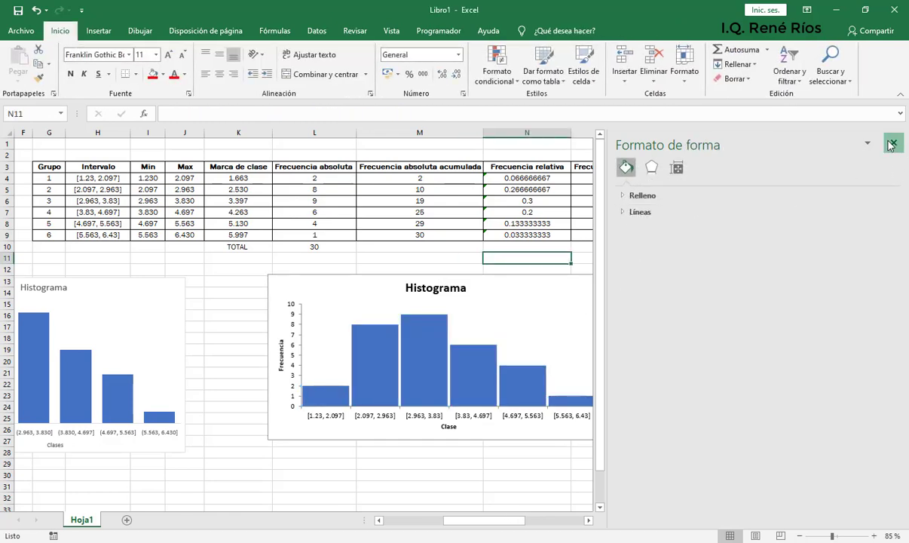
left_click(893, 142)
Move the histogram back beside the Clase/Frecuencia table, starting in column N, and stretch its height slightly
left_click_drag(533, 304, 714, 287)
left_click_drag(678, 438, 678, 455)
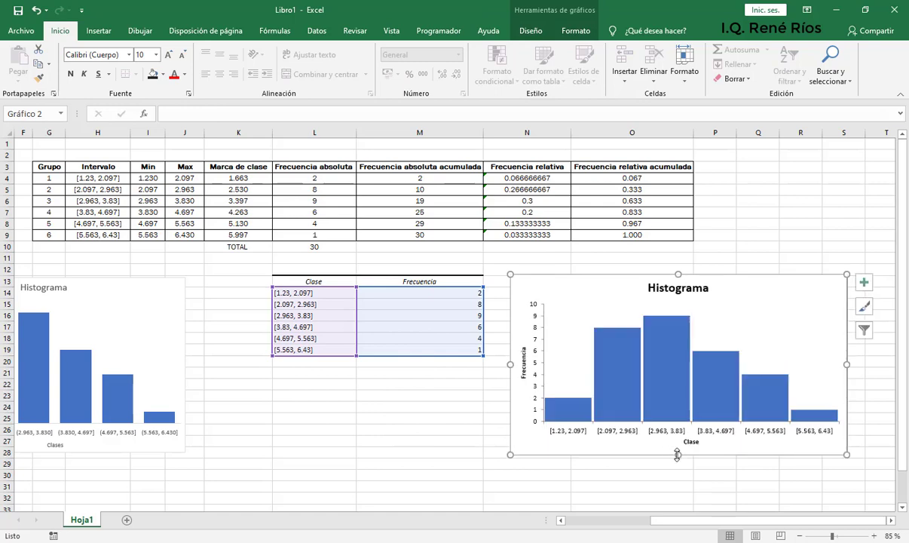
left_click(355, 414)
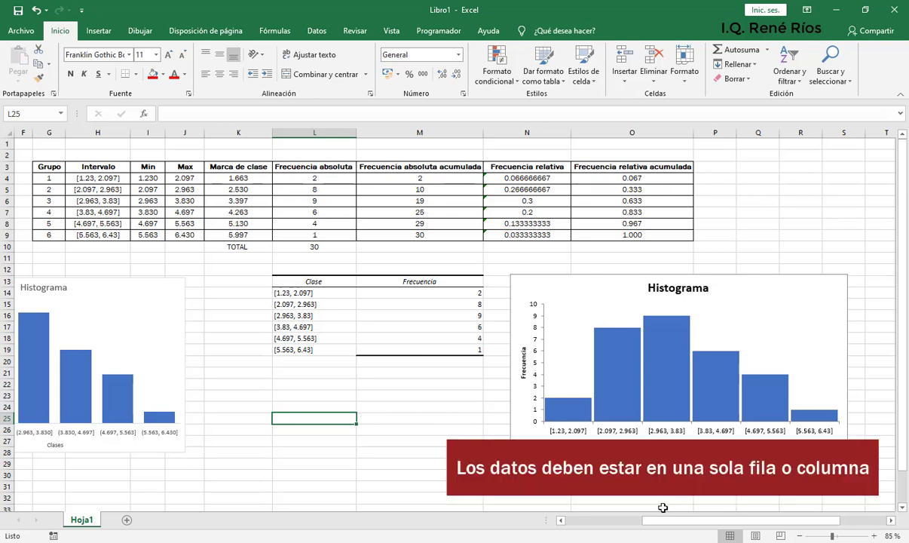
left_click_drag(672, 521, 550, 499)
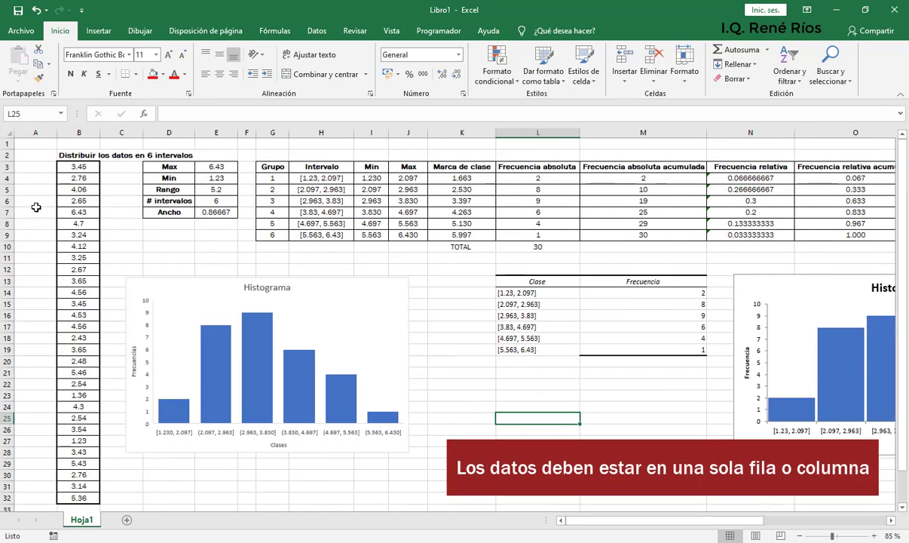